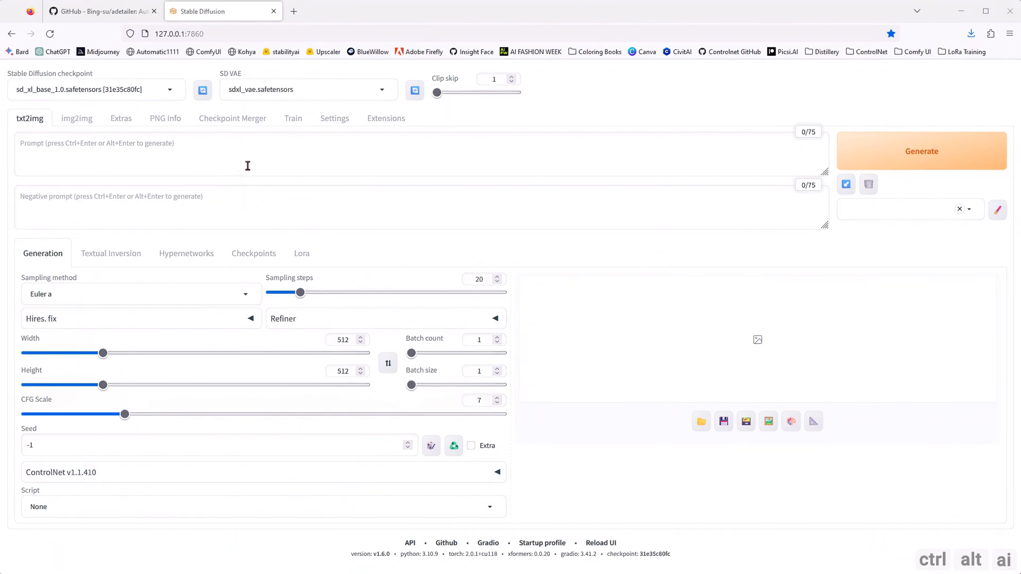
- Copy the ADetailer extension's repository URL from its GitHub page for installation
{"action": "left_click", "coordinate": [392, 121]}
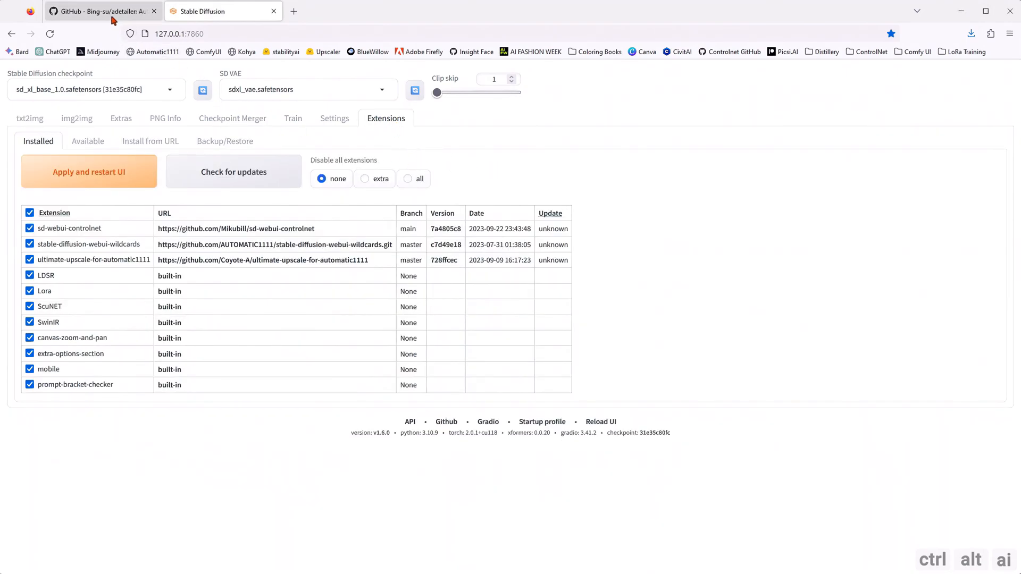
{"action": "left_click", "coordinate": [112, 11]}
{"action": "left_click", "coordinate": [292, 33]}
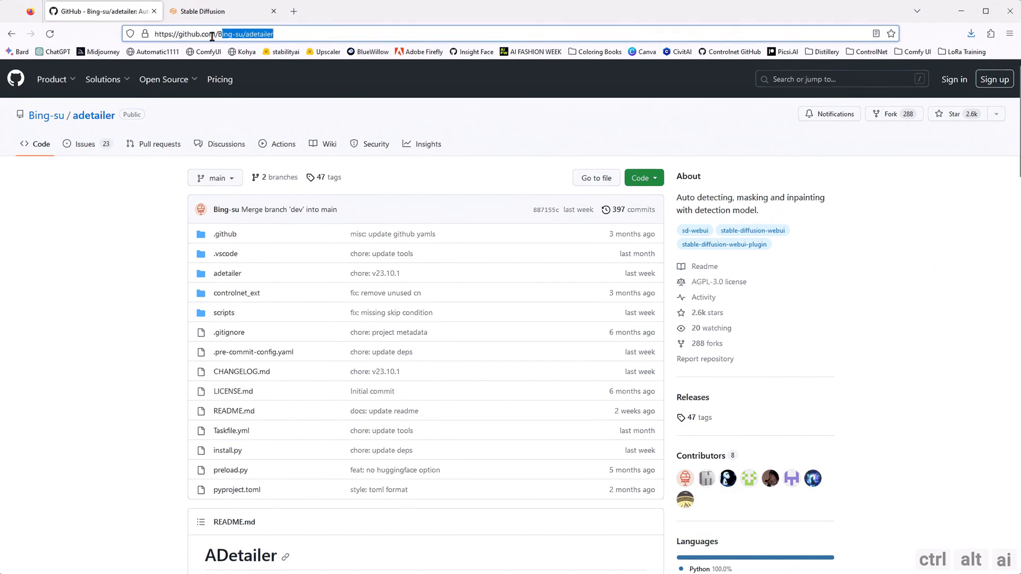
{"action": "scroll", "coordinate": [171, 260], "scroll_direction": "down", "scroll_amount": 7}
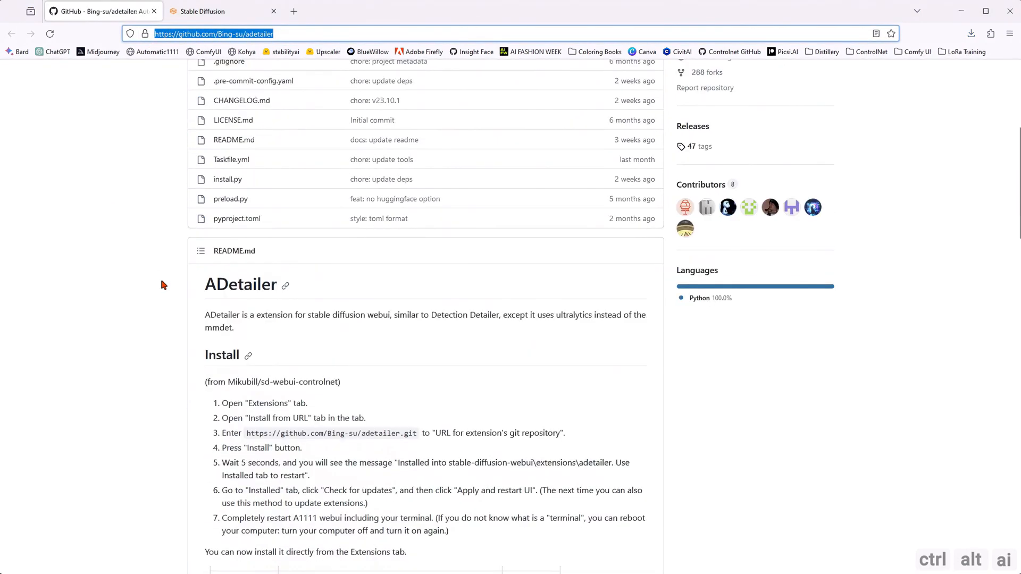
{"action": "left_click_drag", "start_coordinate": [246, 324], "coordinate": [416, 326]}
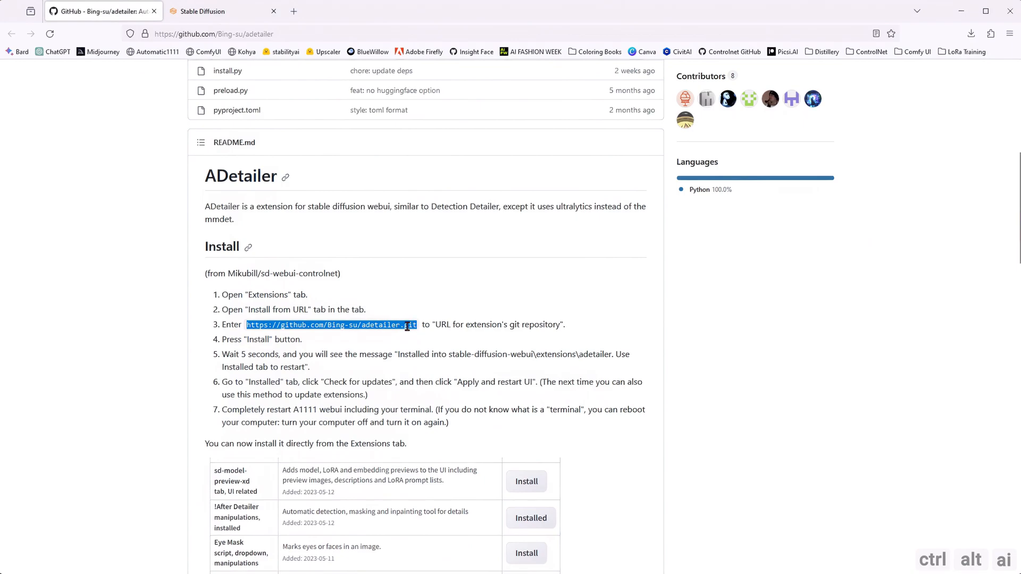
{"action": "right_click", "coordinate": [407, 326]}
{"action": "left_click", "coordinate": [439, 442]}
{"action": "scroll", "coordinate": [378, 388], "scroll_direction": "up", "scroll_amount": 5}
{"action": "scroll", "coordinate": [266, 335], "scroll_direction": "up", "scroll_amount": 2}
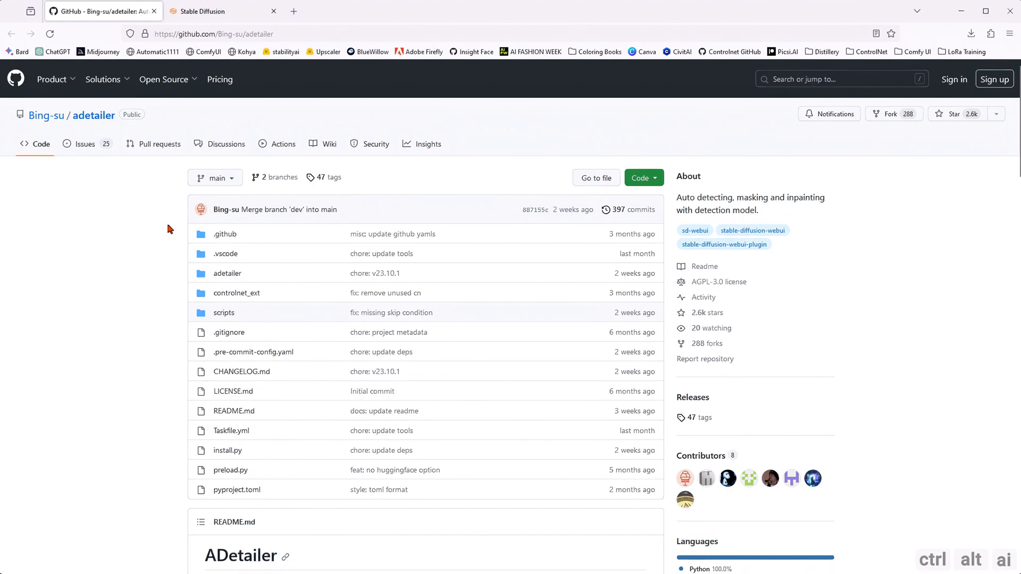
{"action": "left_click", "coordinate": [222, 34]}
{"action": "left_click", "coordinate": [222, 14]}
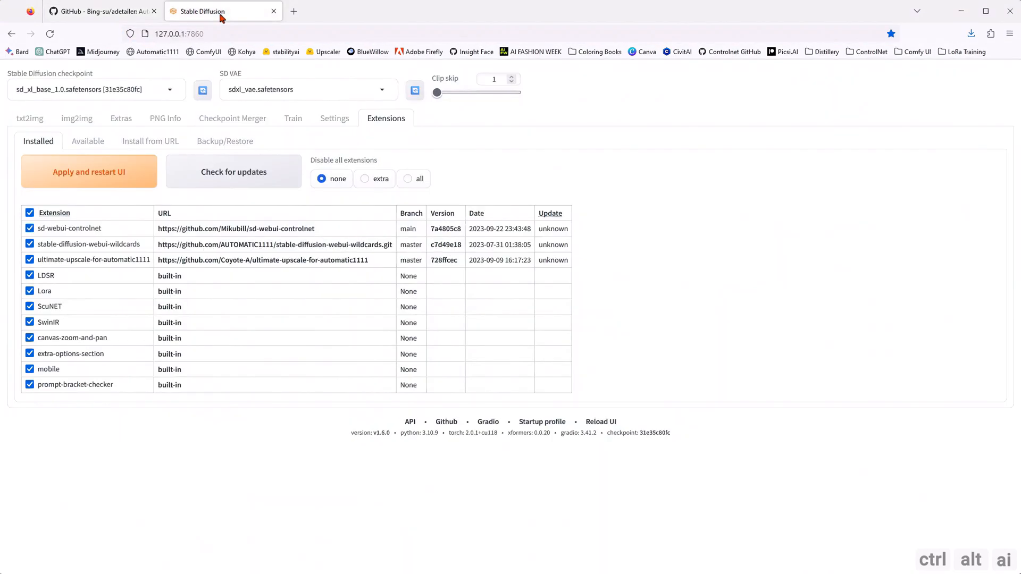
{"action": "left_click", "coordinate": [134, 141]}
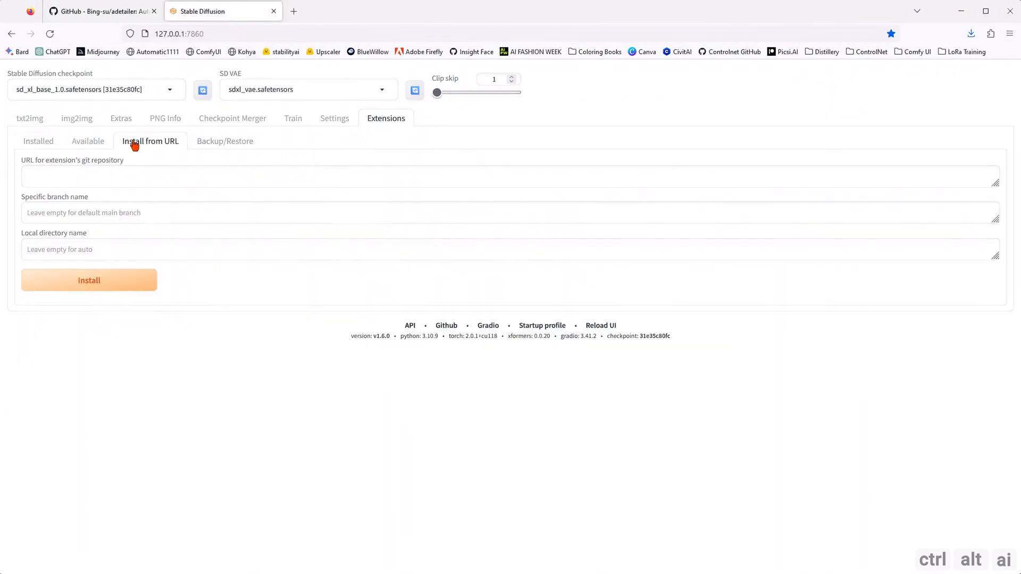
{"action": "left_click", "coordinate": [107, 180]}
{"action": "right_click", "coordinate": [107, 180]}
{"action": "left_click", "coordinate": [133, 259]}
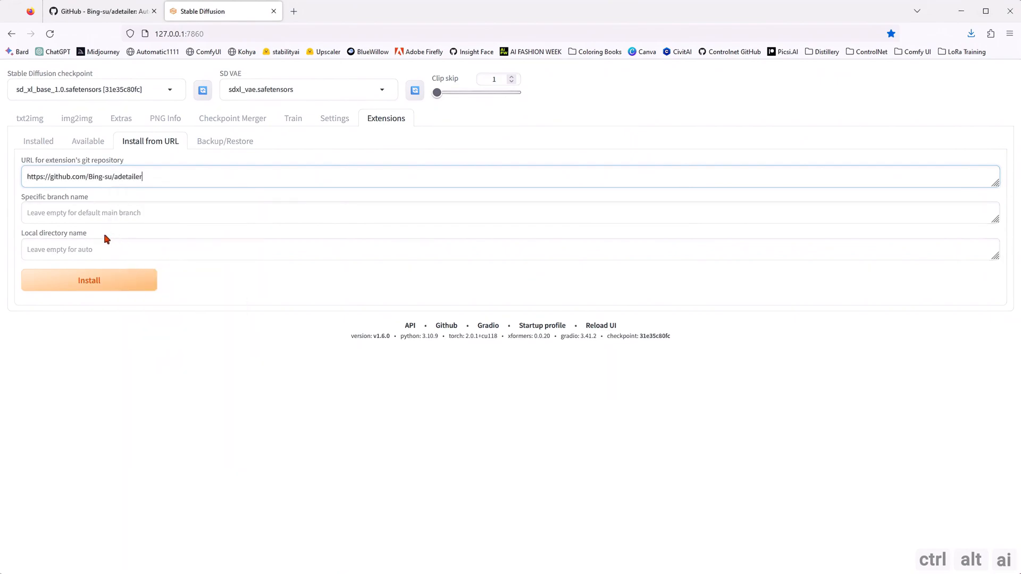
{"action": "left_click", "coordinate": [133, 287]}
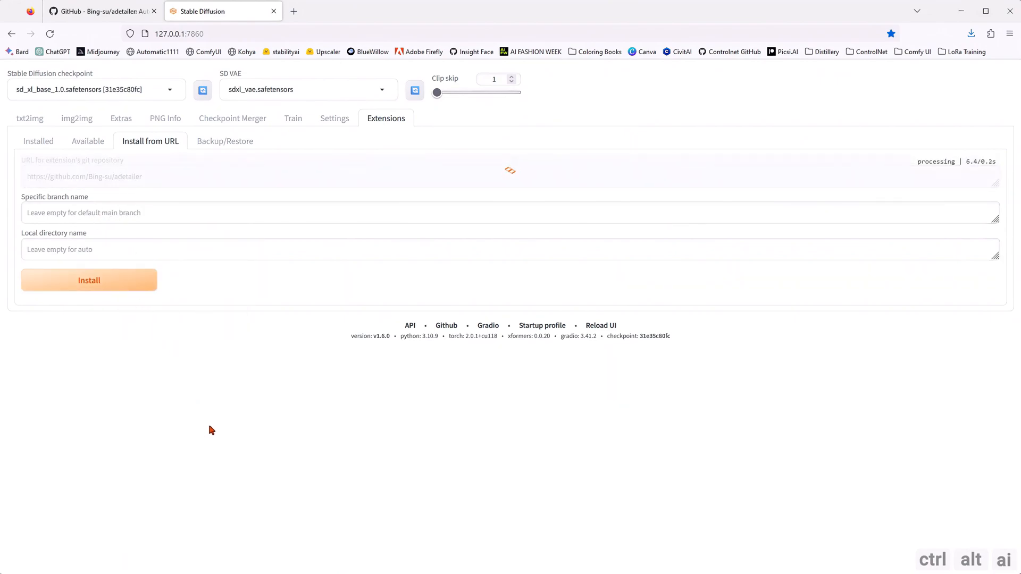
{"action": "left_click", "coordinate": [38, 140]}
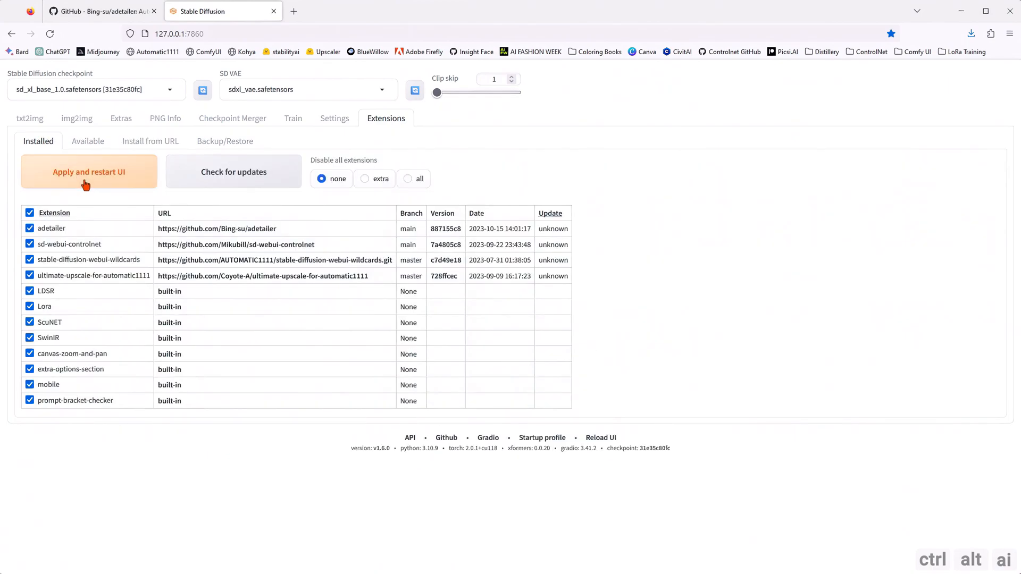
{"action": "left_click", "coordinate": [85, 183]}
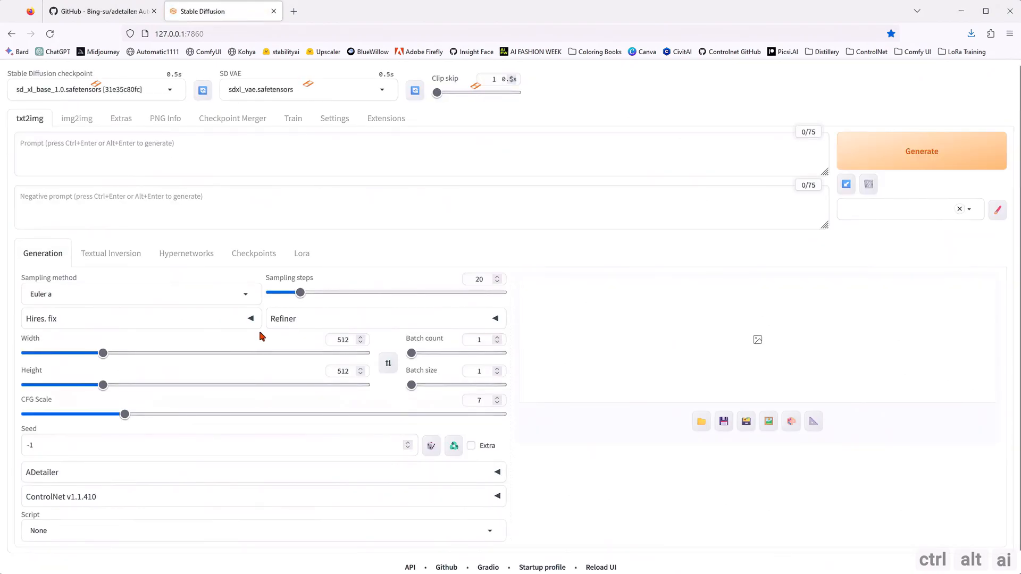
- Check the ADetailer model downloads and initialization lines in the web UI's console log
{"action": "left_click_drag", "start_coordinate": [0, 101], "coordinate": [526, 129]}
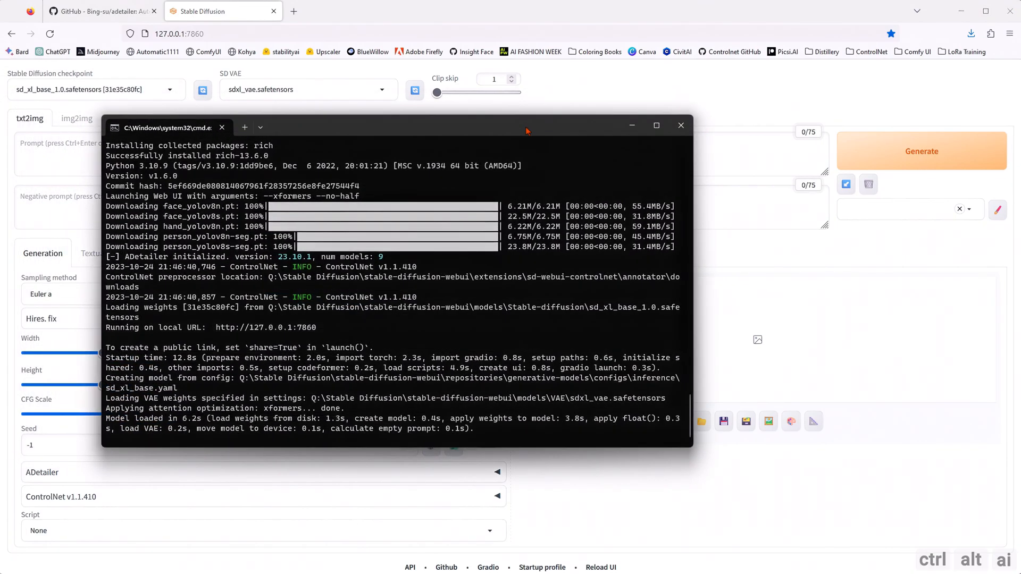
{"action": "left_click_drag", "start_coordinate": [106, 207], "coordinate": [396, 257]}
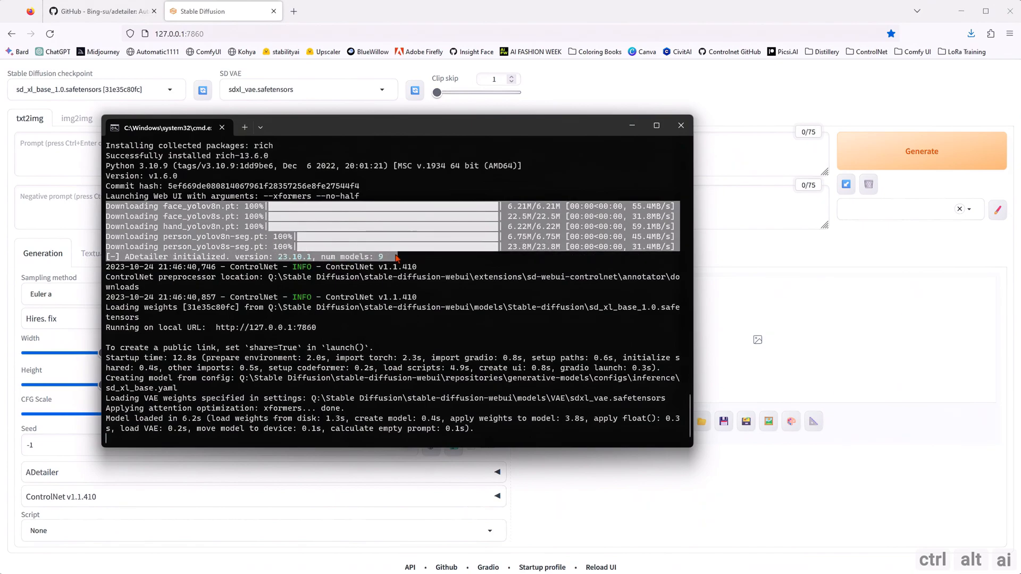
{"action": "left_click", "coordinate": [482, 267]}
{"action": "left_click_drag", "start_coordinate": [451, 127], "coordinate": [0, 176]}
- Expand the ADetailer section of txt2img and examine the list of available detection models
{"action": "scroll", "coordinate": [351, 414], "scroll_direction": "down", "scroll_amount": 1}
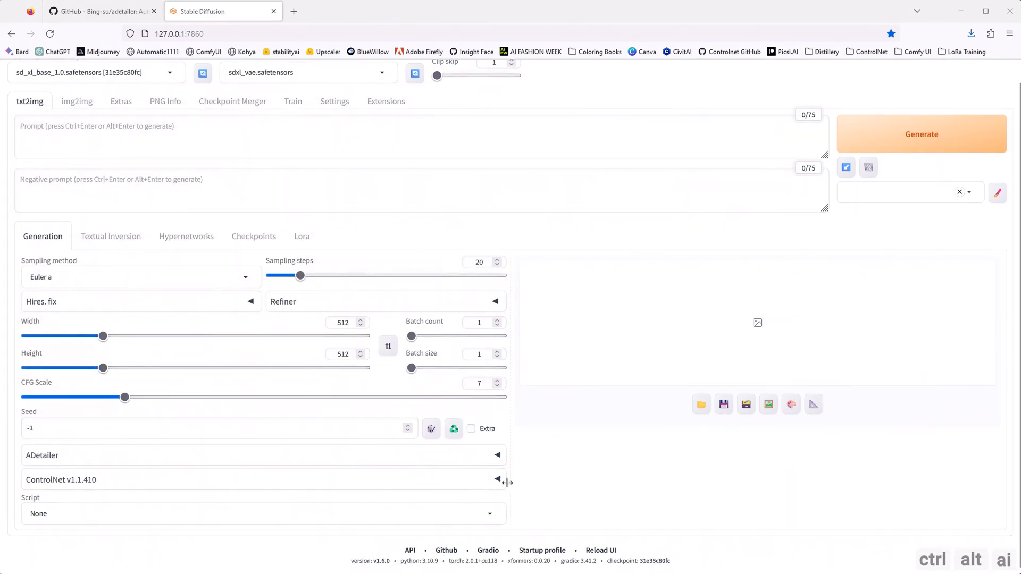
{"action": "left_click", "coordinate": [497, 457]}
{"action": "scroll", "coordinate": [585, 463], "scroll_direction": "down", "scroll_amount": 5}
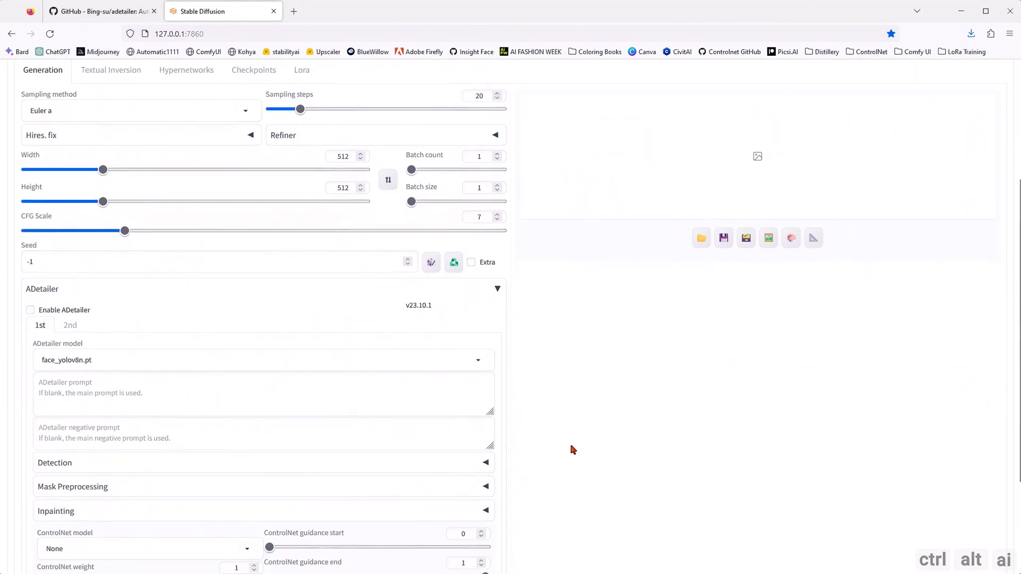
{"action": "left_click", "coordinate": [477, 258]}
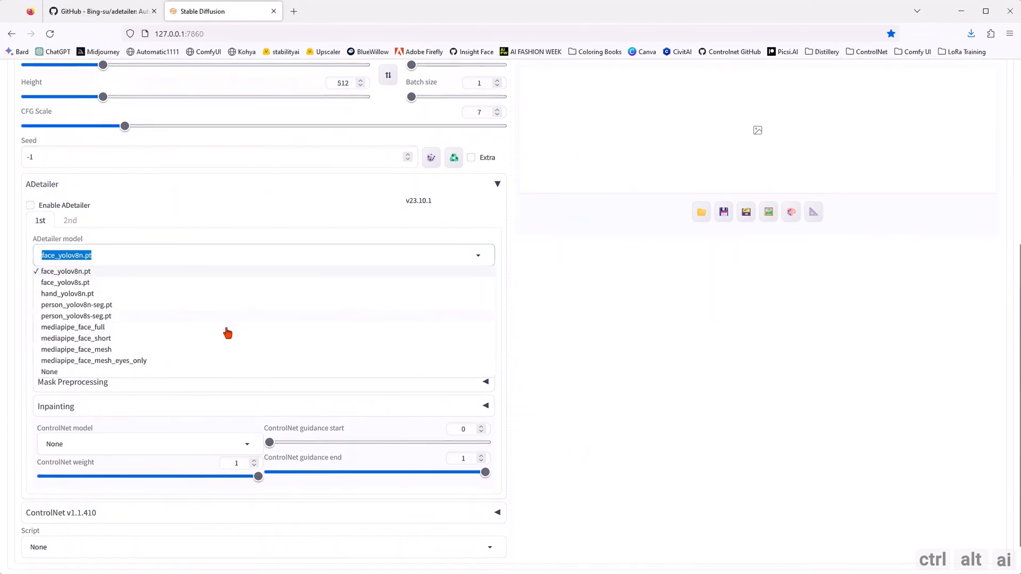
{"action": "left_click", "coordinate": [537, 274]}
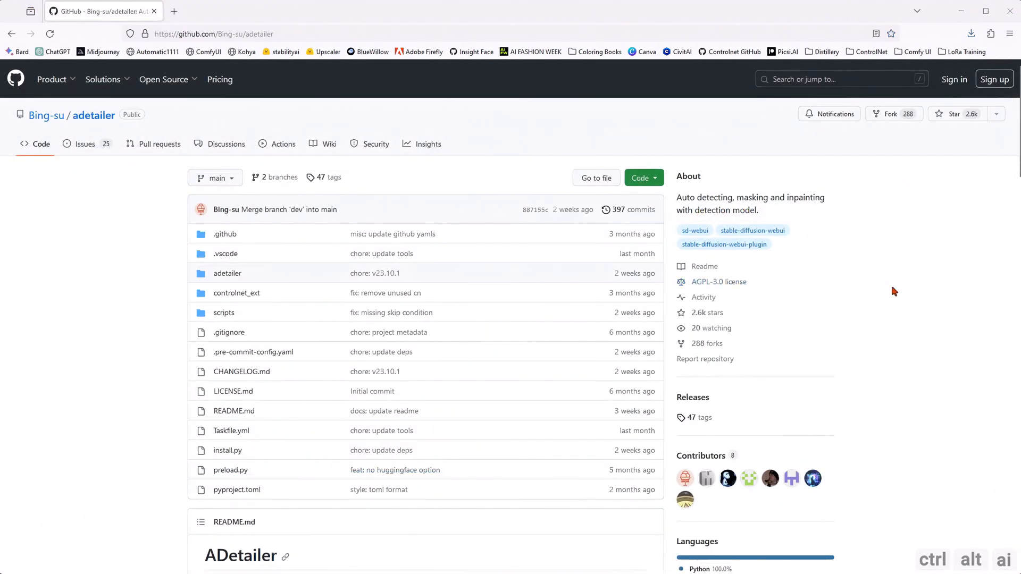
- Follow the yolo models link in the GitHub README to Hugging Face and view the Bingsu/adetailer repository files
{"action": "left_click_drag", "start_coordinate": [1016, 146], "coordinate": [1014, 540]}
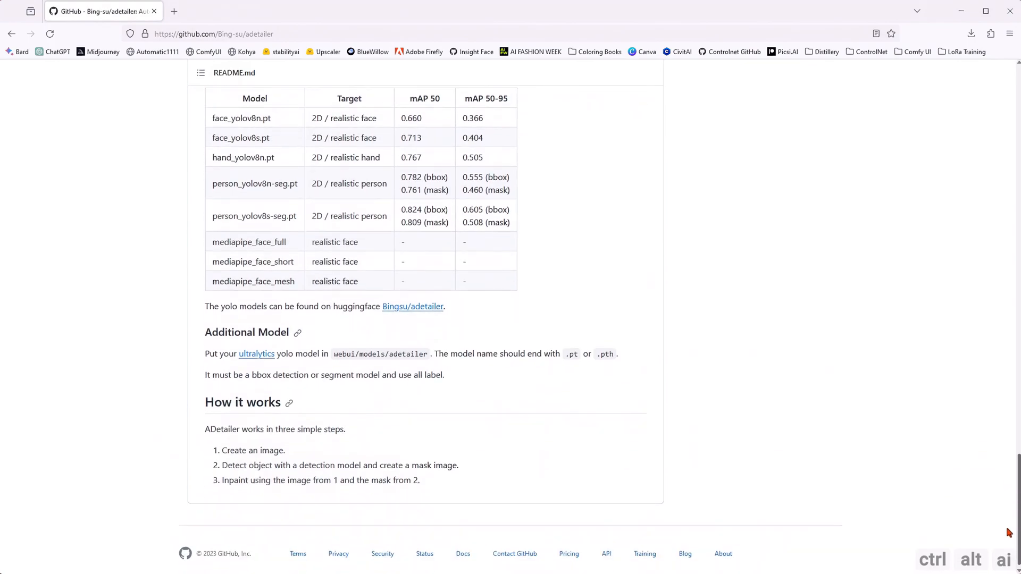
{"action": "left_click_drag", "start_coordinate": [205, 295], "coordinate": [380, 293]}
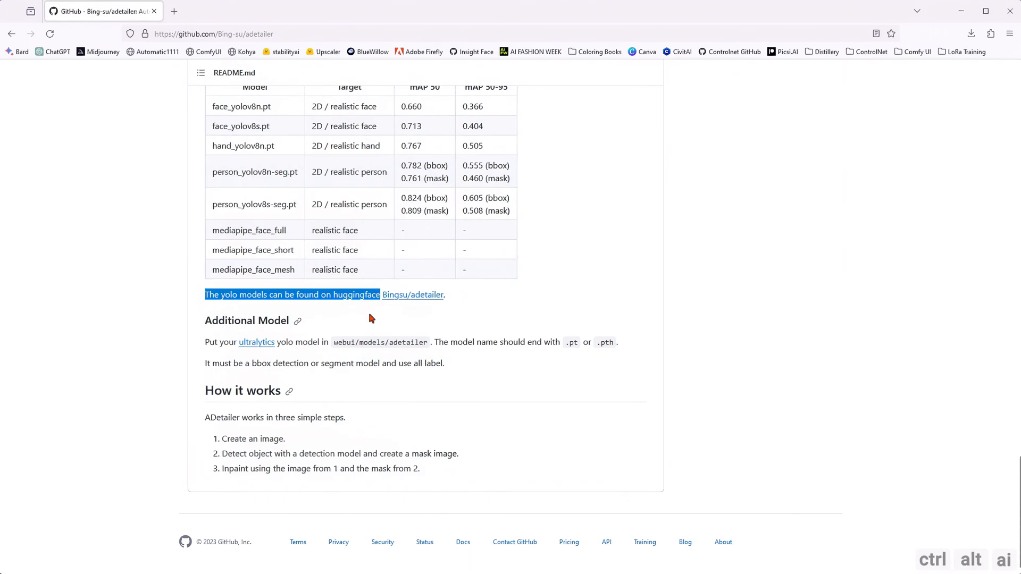
{"action": "left_click", "coordinate": [372, 317]}
{"action": "left_click", "coordinate": [394, 299]}
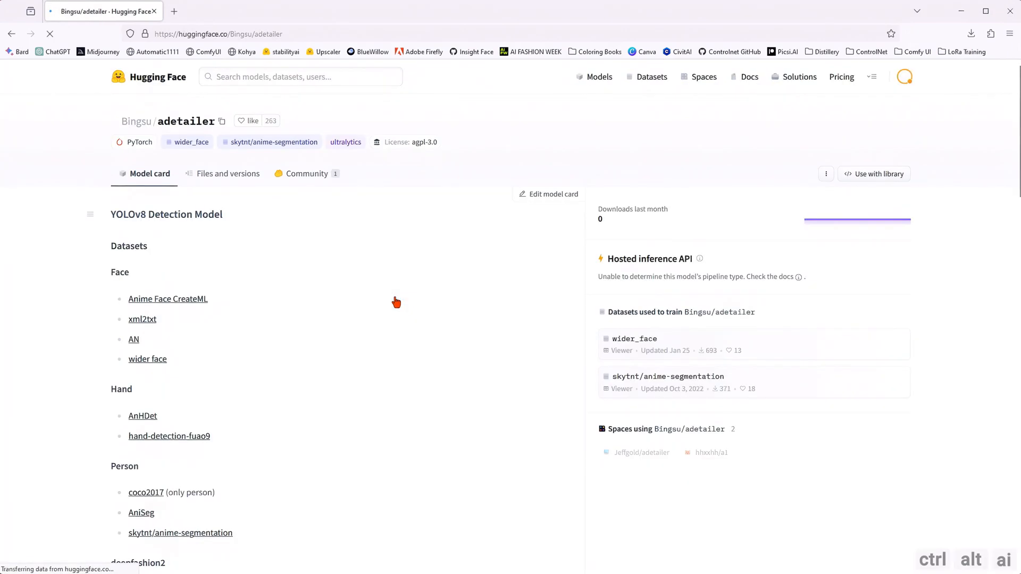
{"action": "left_click", "coordinate": [232, 176]}
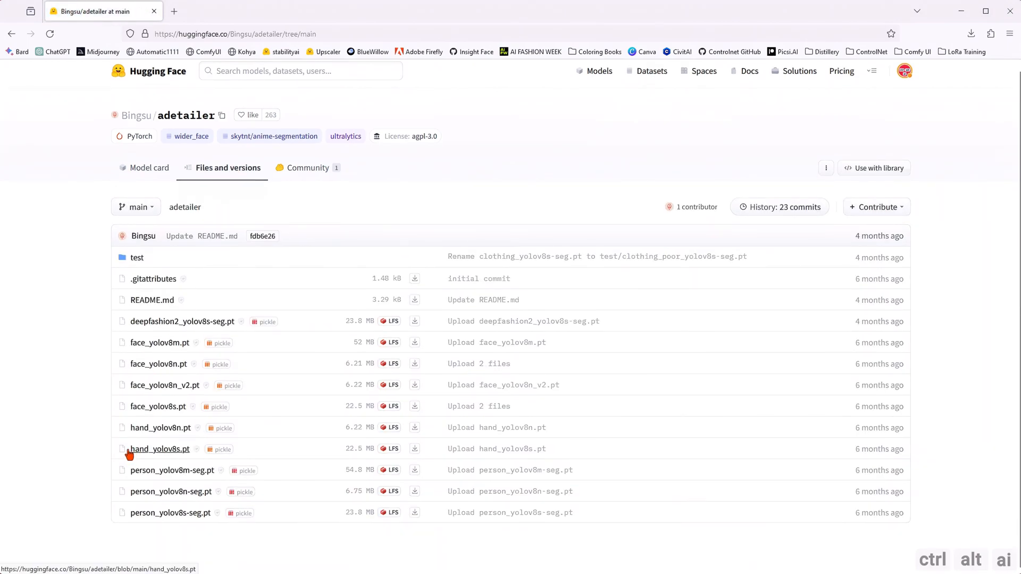
- Examine the hand_yolov8s.pt and deepfashion2_yolov8s-seg.pt entries in the repository's file list
{"action": "left_click_drag", "start_coordinate": [206, 452], "coordinate": [139, 451]}
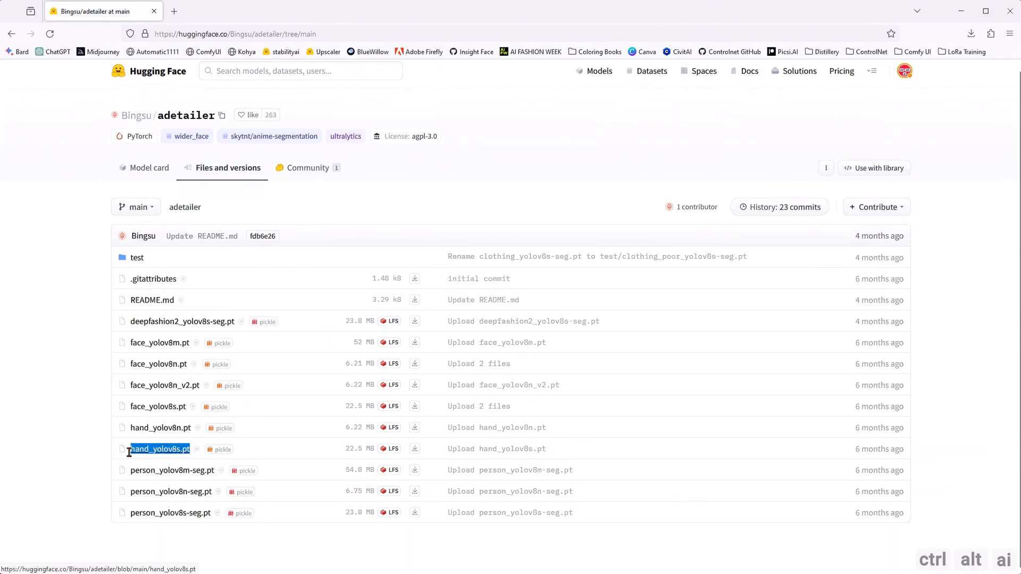
{"action": "left_click", "coordinate": [331, 452]}
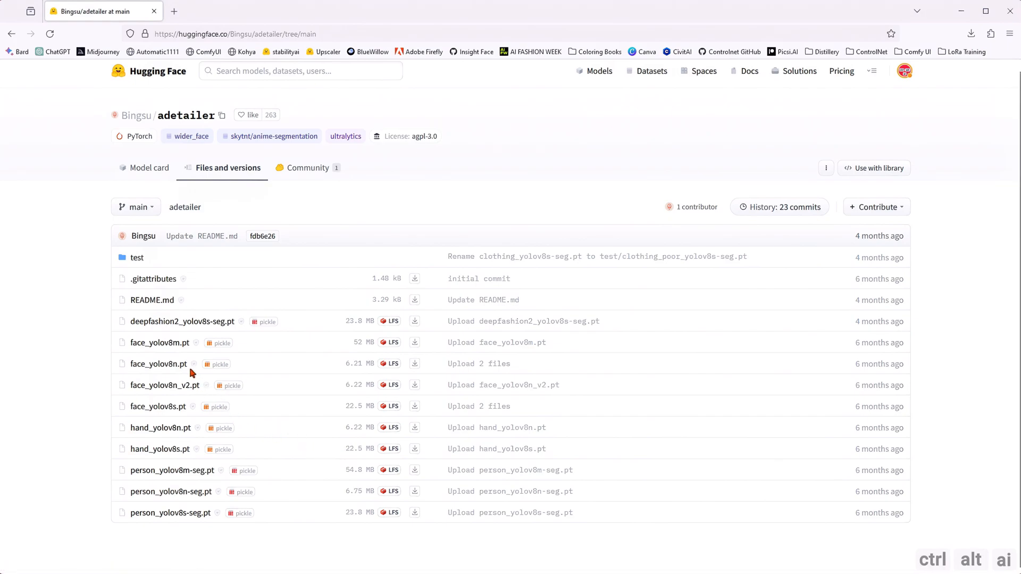
{"action": "left_click_drag", "start_coordinate": [263, 323], "coordinate": [129, 327]}
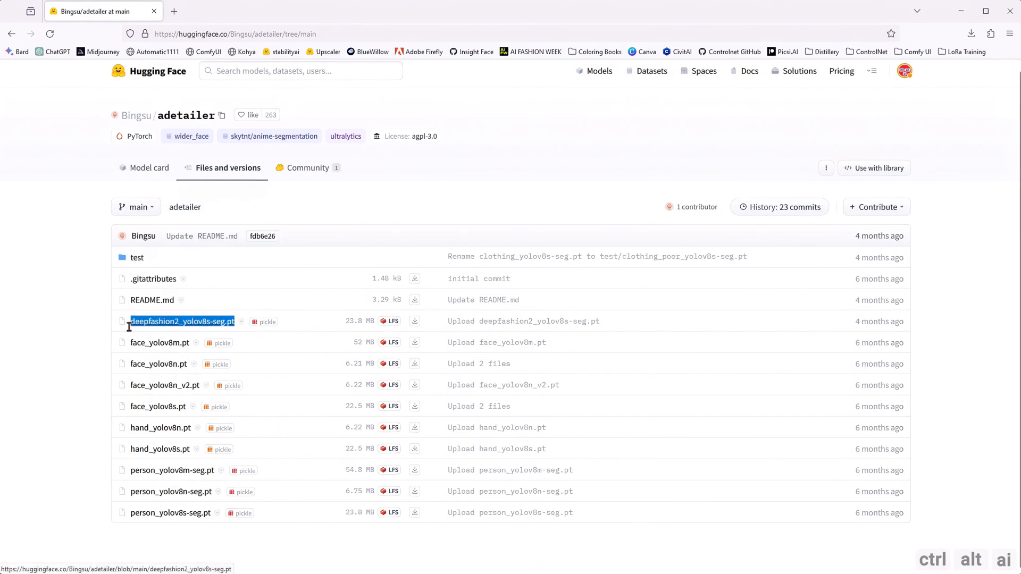
{"action": "left_click", "coordinate": [73, 327]}
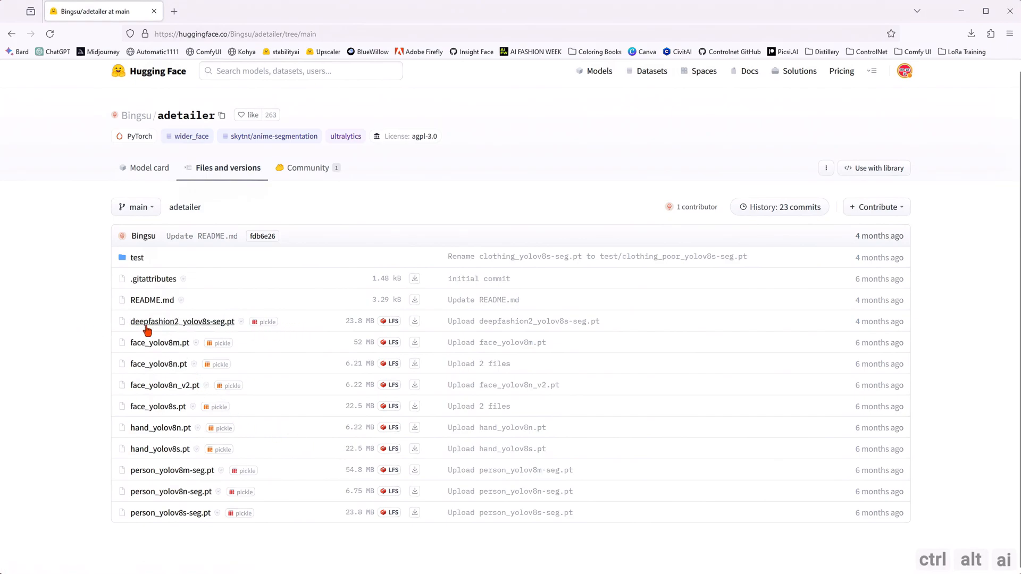
- Start downloading deepfashion2_yolov8s-seg.pt, inspect the stable-diffusion-webui\models\adetailer destination path, and cancel the save
{"action": "left_click", "coordinate": [414, 322]}
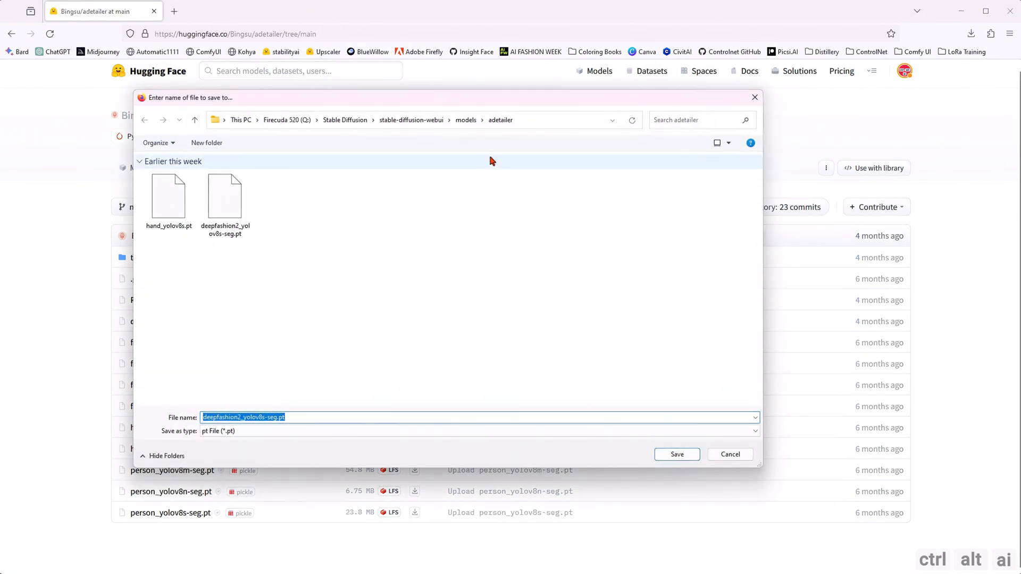
{"action": "left_click", "coordinate": [527, 125]}
{"action": "left_click_drag", "start_coordinate": [400, 122], "coordinate": [228, 122]}
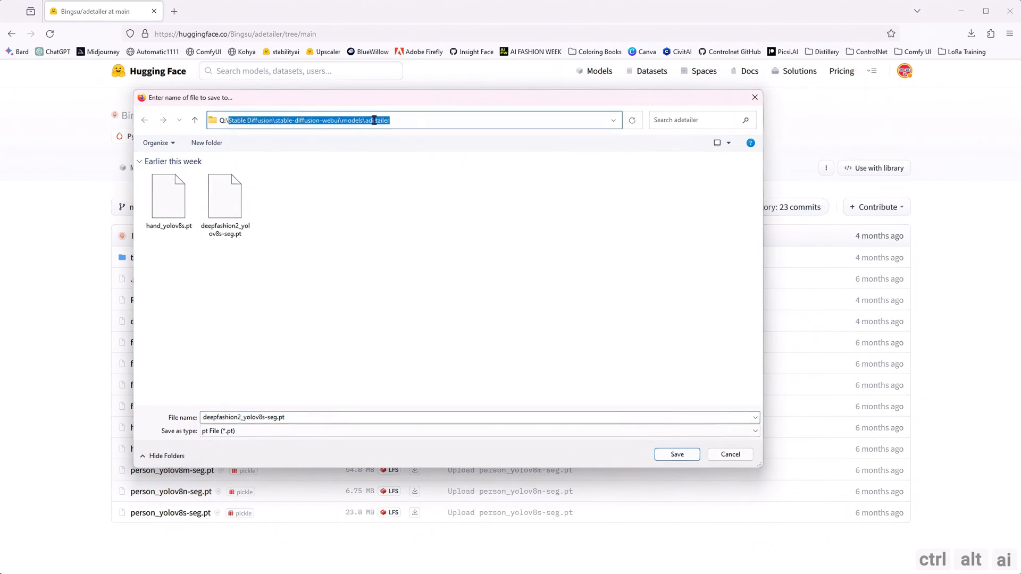
{"action": "left_click", "coordinate": [393, 197]}
{"action": "left_click", "coordinate": [730, 455]}
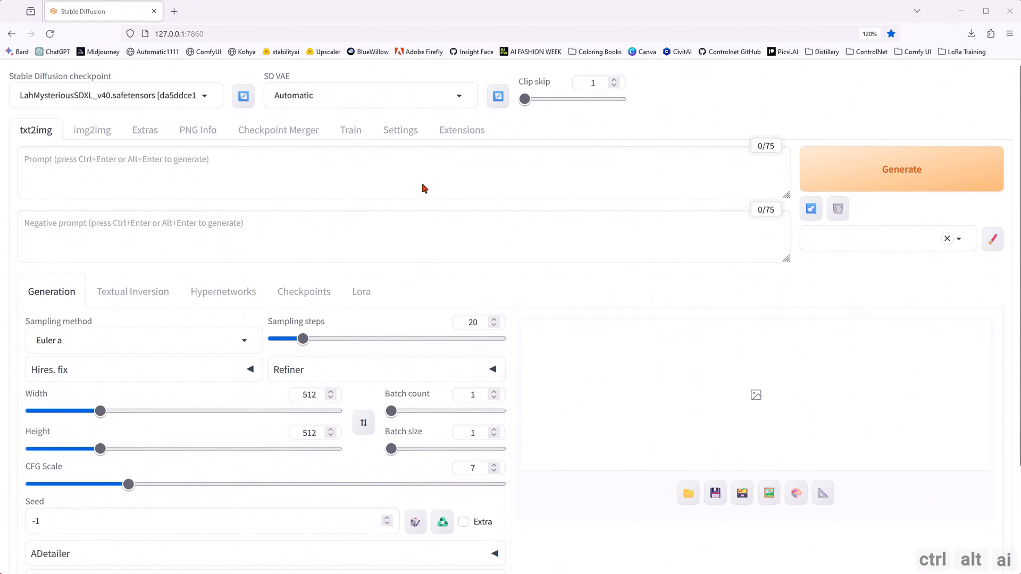
- Open the ADetailer page in Stable Diffusion's settings and review its options
{"action": "left_click", "coordinate": [402, 131]}
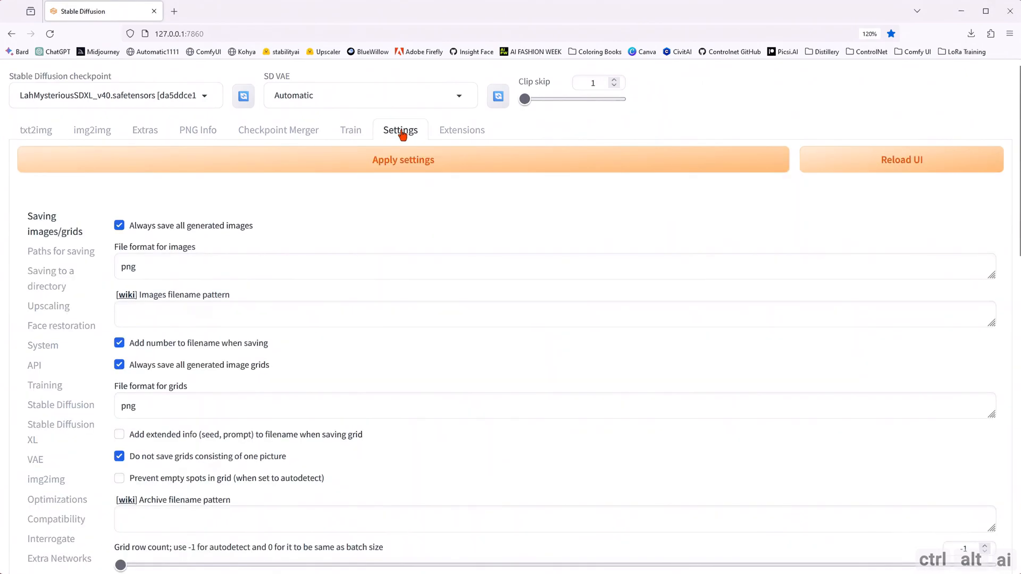
{"action": "scroll", "coordinate": [81, 334], "scroll_direction": "down", "scroll_amount": 10}
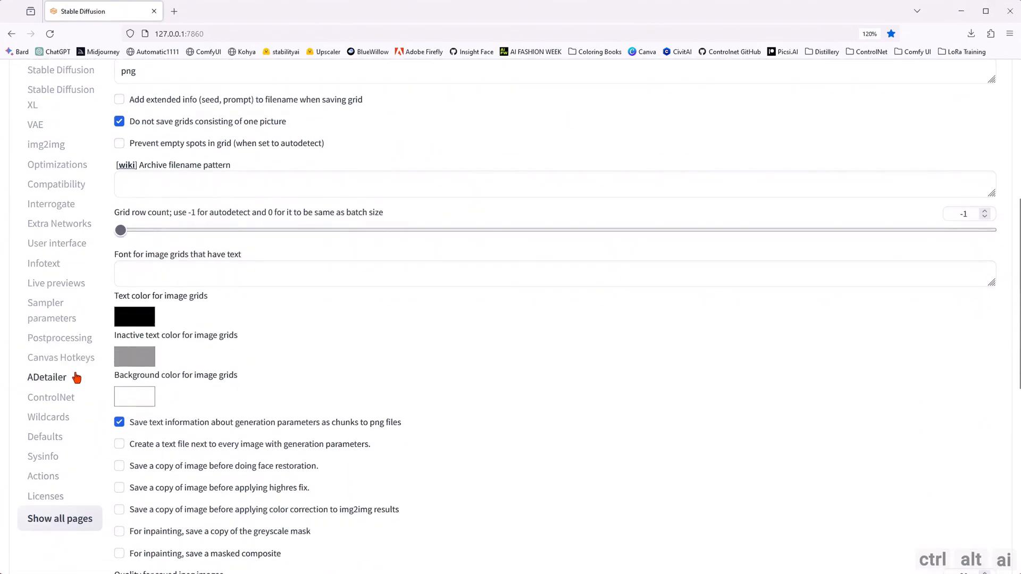
{"action": "left_click", "coordinate": [53, 382]}
{"action": "scroll", "coordinate": [219, 359], "scroll_direction": "up", "scroll_amount": 6}
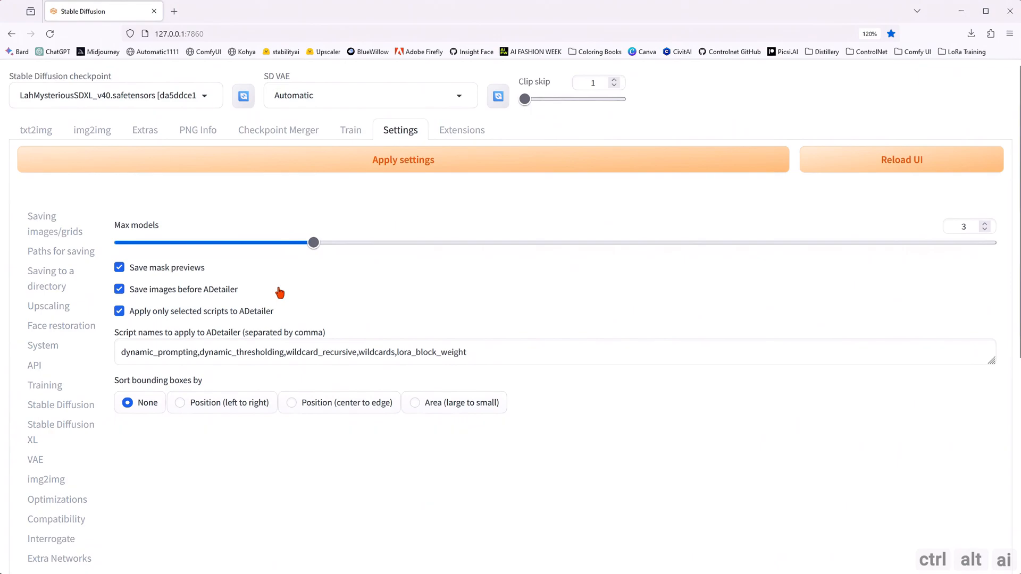
- Expand the ADetailer section in the txt2img generation options, and switch Enable ADetailer on and back off
{"action": "scroll", "coordinate": [399, 294], "scroll_direction": "down", "scroll_amount": 3}
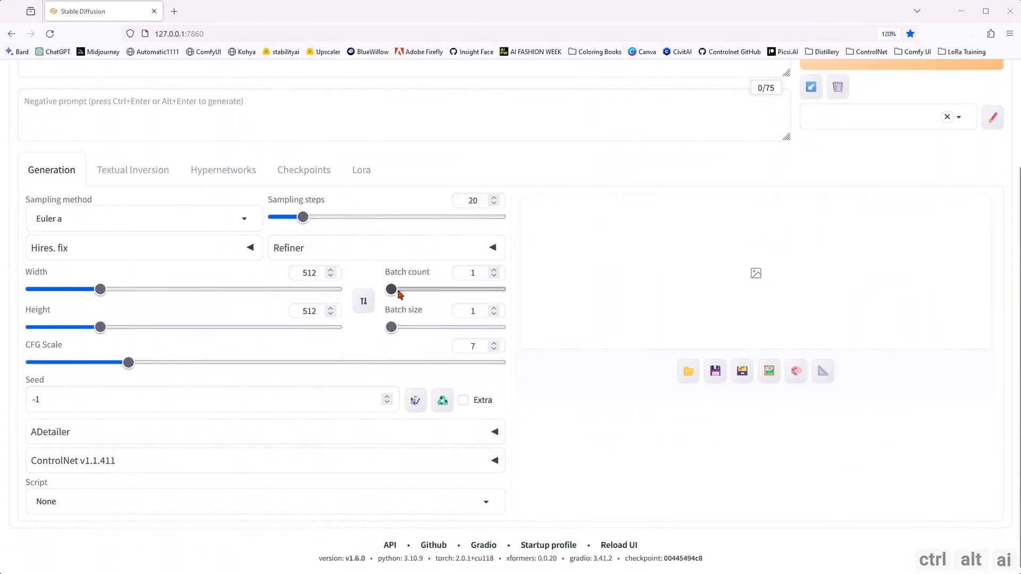
{"action": "left_click", "coordinate": [494, 432]}
{"action": "scroll", "coordinate": [564, 452], "scroll_direction": "down", "scroll_amount": 3}
{"action": "scroll", "coordinate": [564, 452], "scroll_direction": "down", "scroll_amount": 2}
{"action": "scroll", "coordinate": [505, 378], "scroll_direction": "up", "scroll_amount": 1}
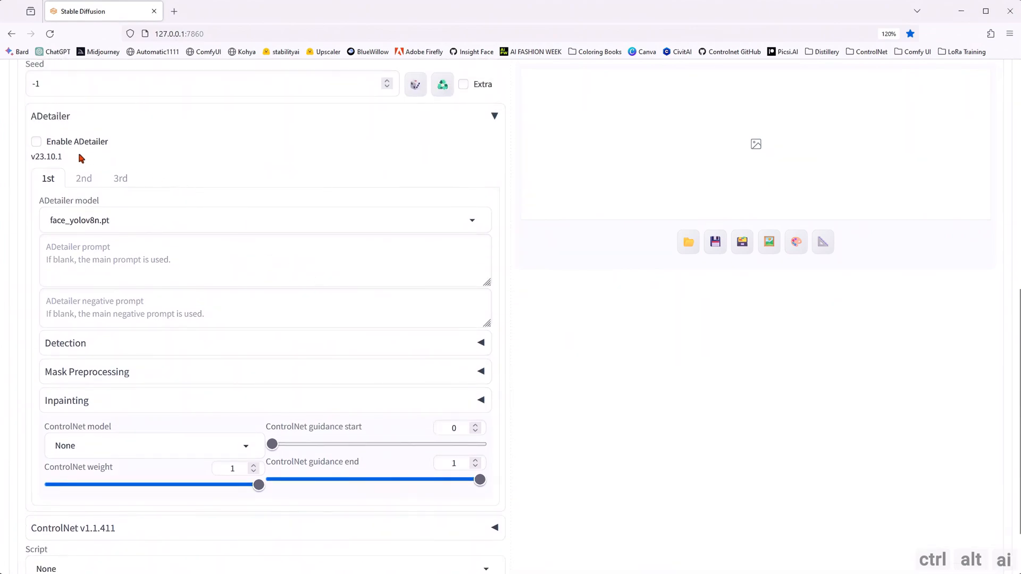
{"action": "left_click", "coordinate": [37, 142]}
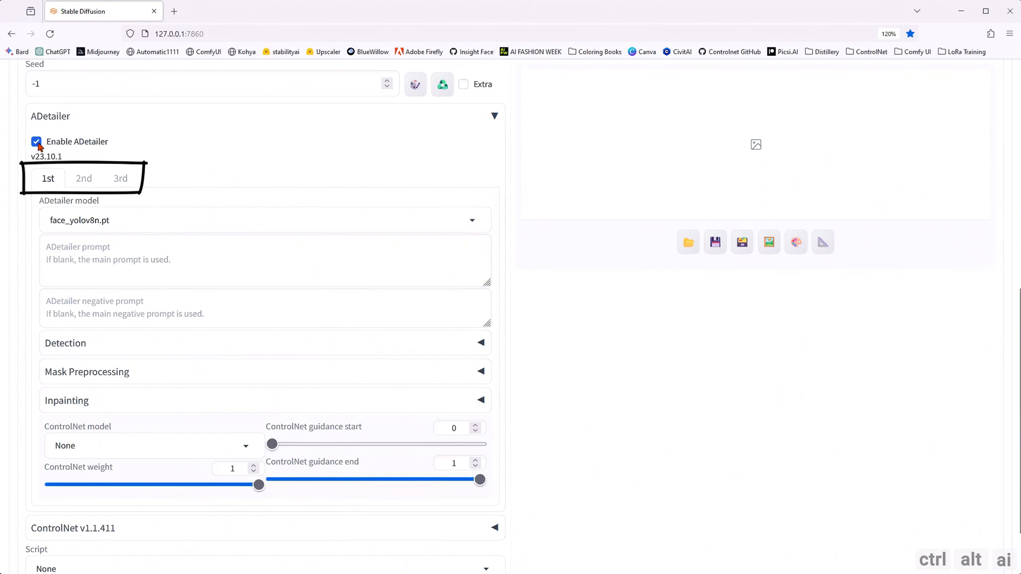
{"action": "left_click", "coordinate": [36, 143]}
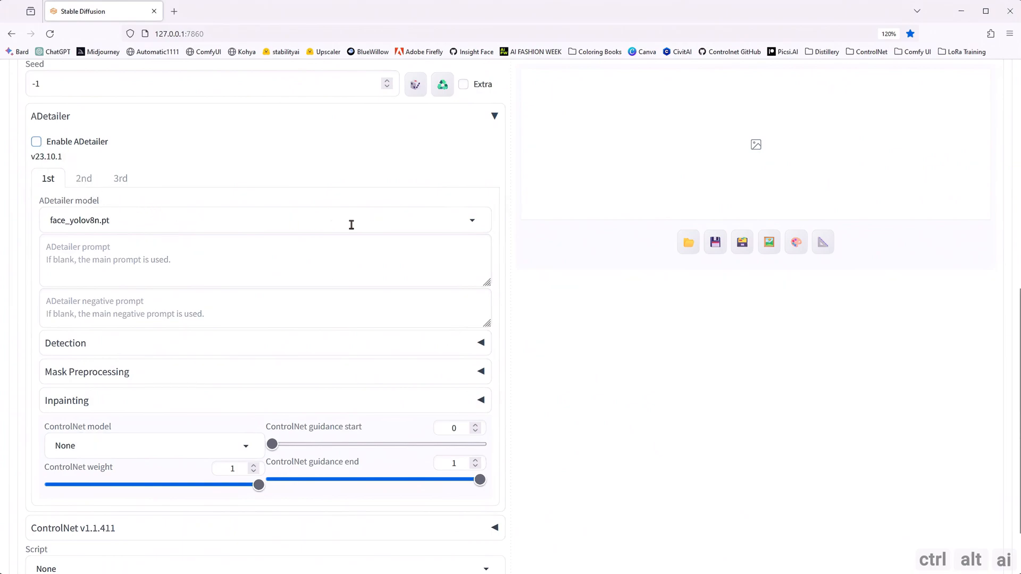
- Review the detection model choices and the prompt and negative prompt fields of ADetailer's first unit, leaving them as they are
{"action": "left_click", "coordinate": [475, 227]}
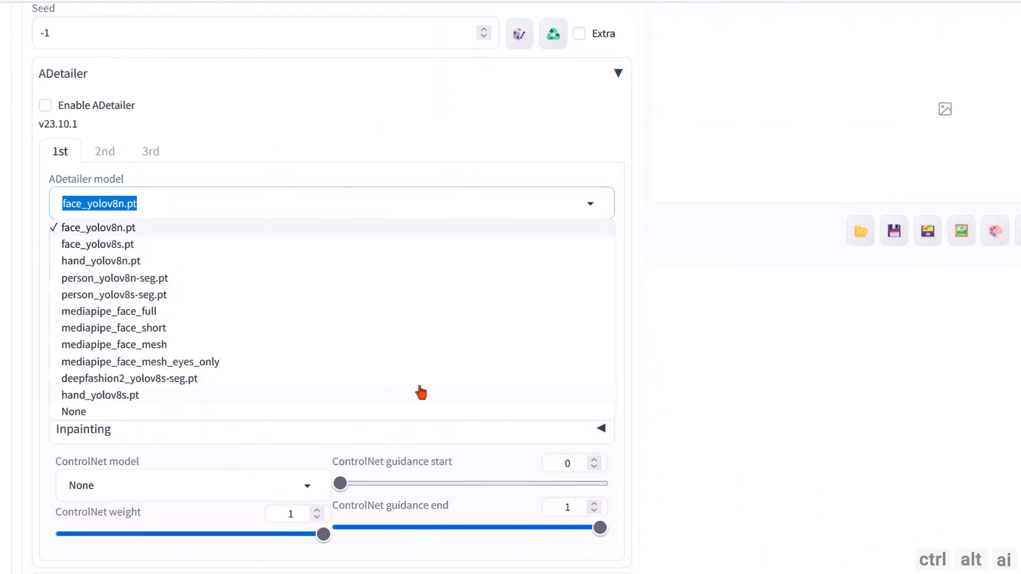
{"action": "left_click", "coordinate": [727, 363]}
{"action": "left_click", "coordinate": [251, 267]}
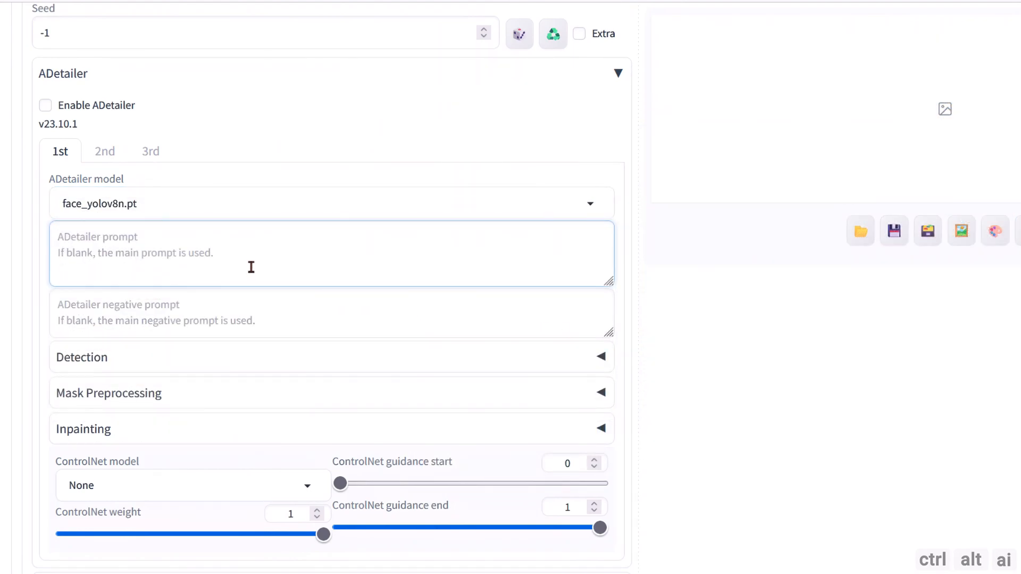
{"action": "left_click", "coordinate": [251, 315]}
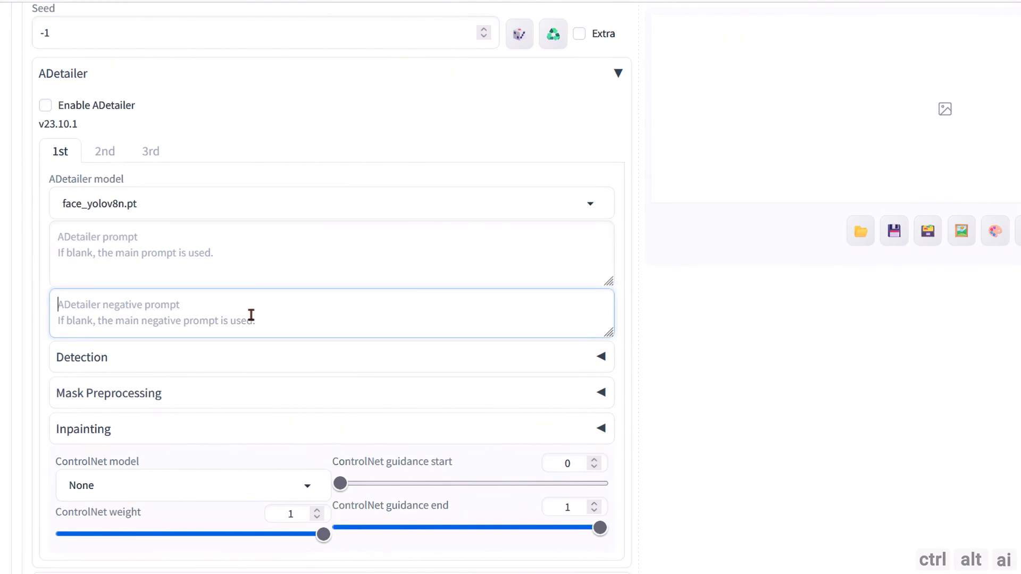
{"action": "left_click", "coordinate": [661, 335]}
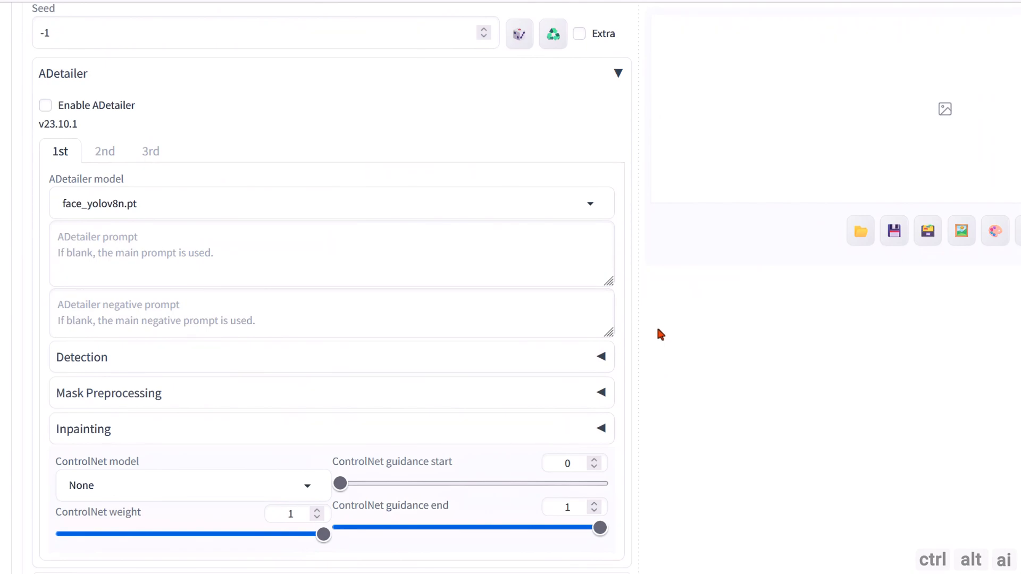
- Expand ADetailer's Detection section, review its confidence threshold and mask area settings, and collapse it
{"action": "scroll", "coordinate": [656, 325], "scroll_direction": "down", "scroll_amount": 2}
{"action": "left_click", "coordinate": [602, 274]}
{"action": "scroll", "coordinate": [700, 331], "scroll_direction": "down", "scroll_amount": 2}
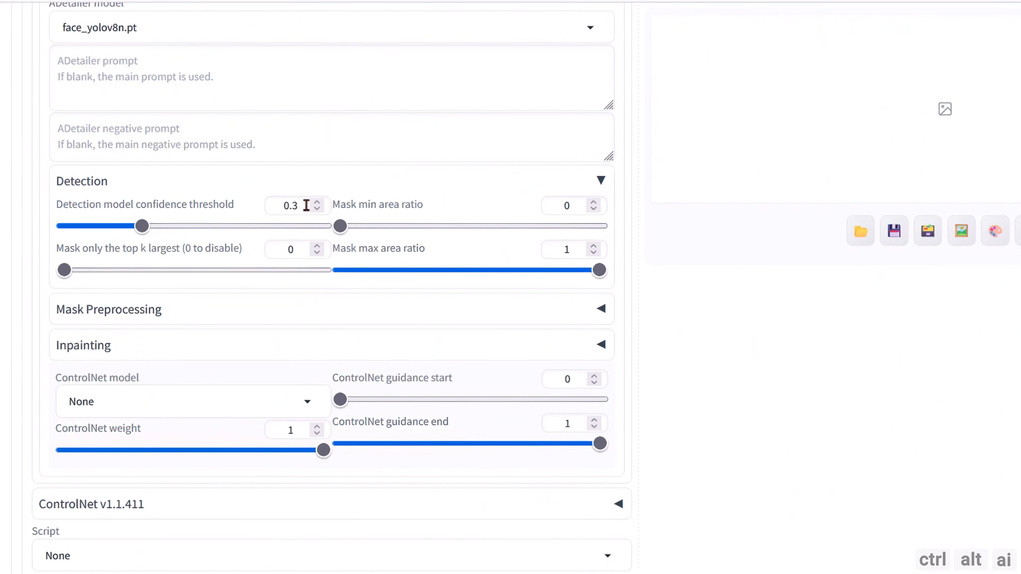
{"action": "left_click", "coordinate": [600, 181]}
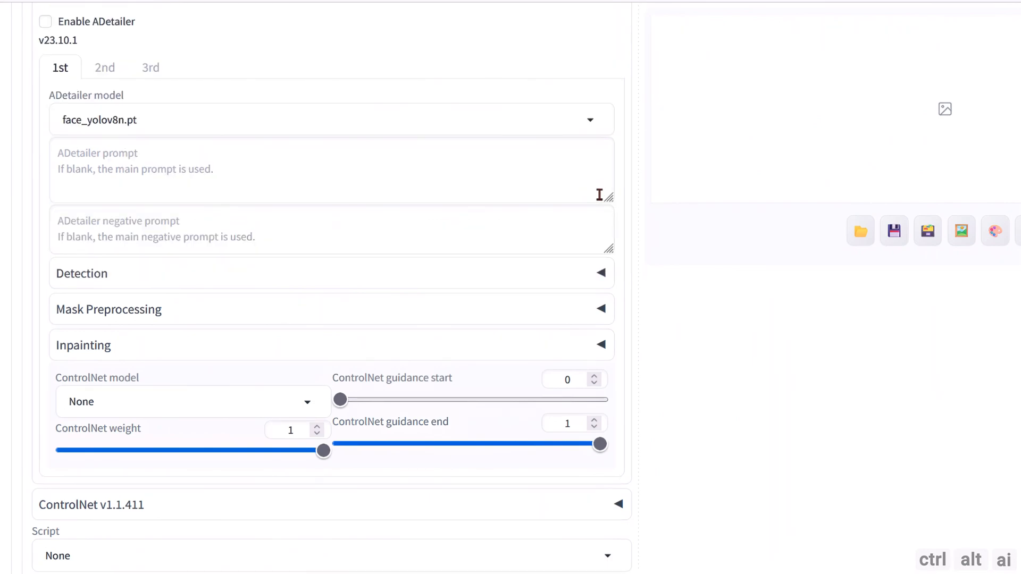
- Review ADetailer's Mask Preprocessing settings, try the Merge and Merge and Invert modes, restore mask merge mode None, and collapse the section
{"action": "left_click", "coordinate": [601, 309]}
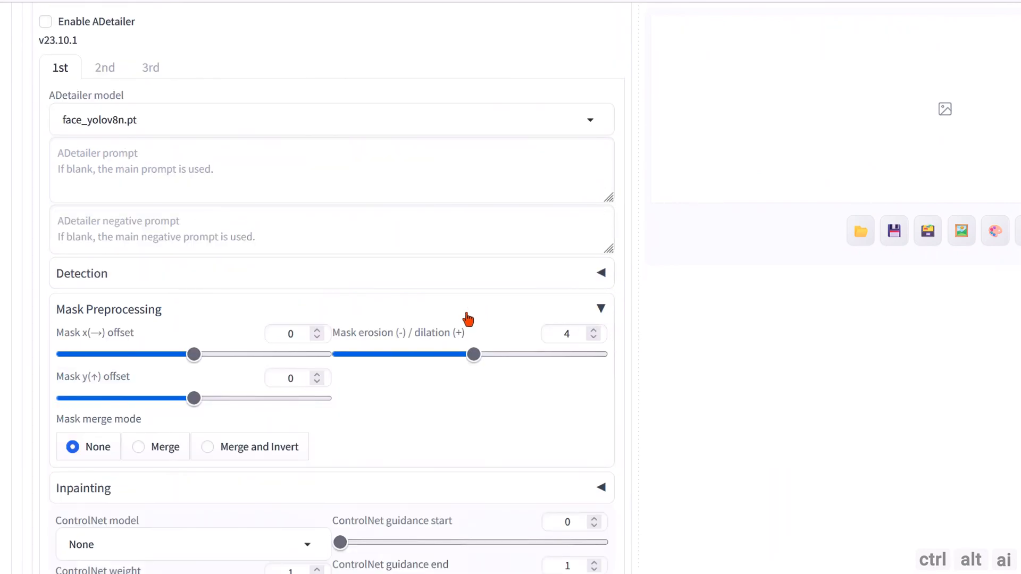
{"action": "scroll", "coordinate": [468, 317], "scroll_direction": "down", "scroll_amount": 1}
{"action": "scroll", "coordinate": [467, 319], "scroll_direction": "down", "scroll_amount": 1}
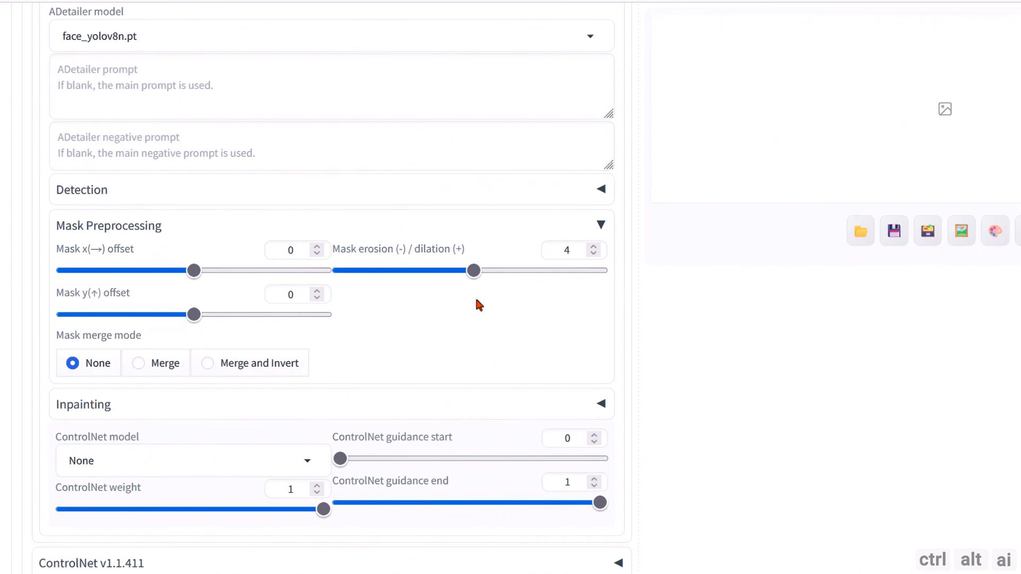
{"action": "left_click", "coordinate": [160, 371]}
{"action": "left_click", "coordinate": [239, 367]}
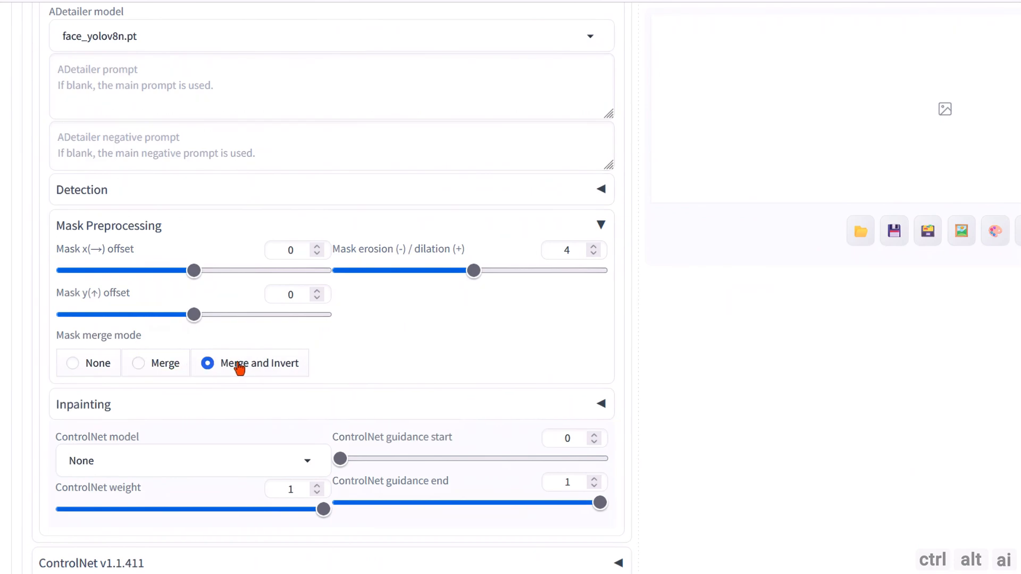
{"action": "left_click", "coordinate": [101, 364]}
{"action": "scroll", "coordinate": [352, 362], "scroll_direction": "down", "scroll_amount": 1}
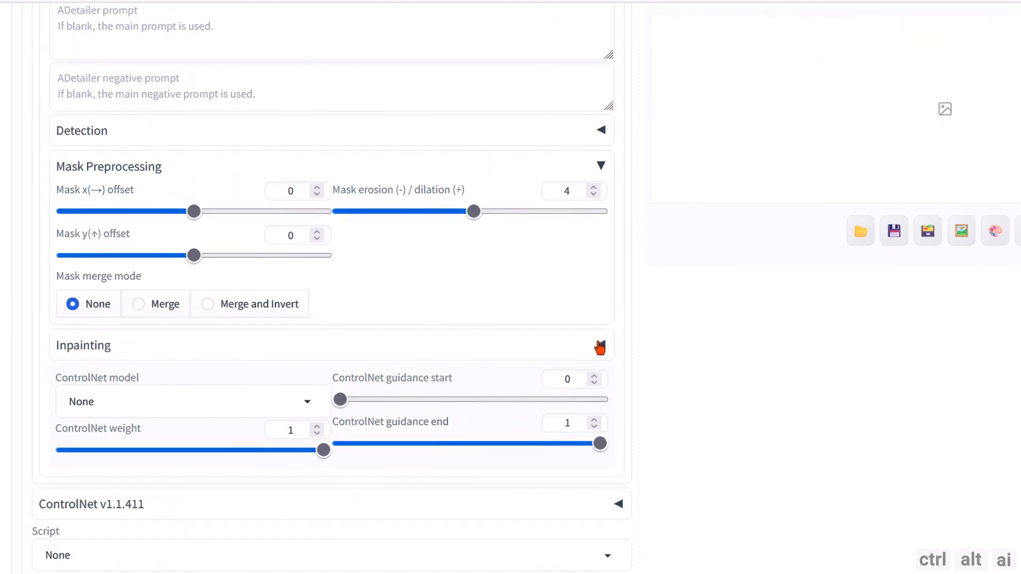
{"action": "left_click", "coordinate": [603, 166]}
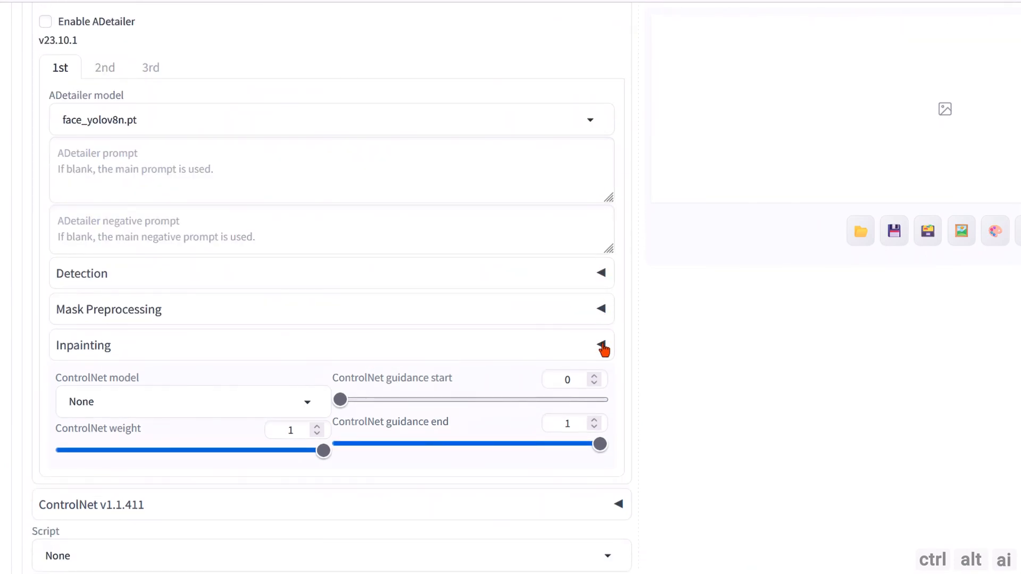
- Expand ADetailer's Inpainting section and examine the mask blur, denoising strength and only masked padding settings
{"action": "left_click", "coordinate": [602, 346]}
{"action": "scroll", "coordinate": [697, 364], "scroll_direction": "down", "scroll_amount": 4}
{"action": "scroll", "coordinate": [694, 361], "scroll_direction": "up", "scroll_amount": 1}
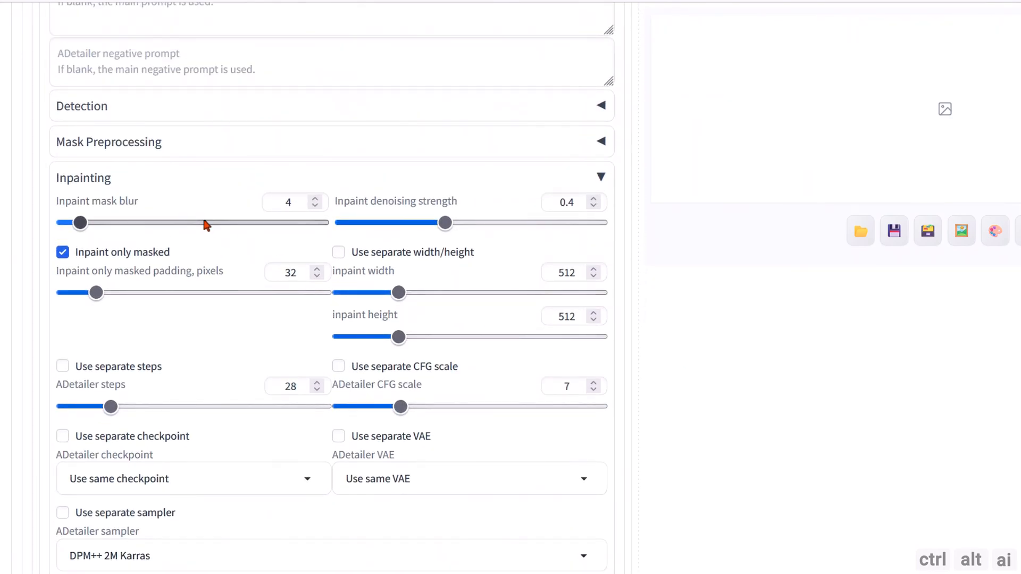
{"action": "left_click", "coordinate": [292, 203]}
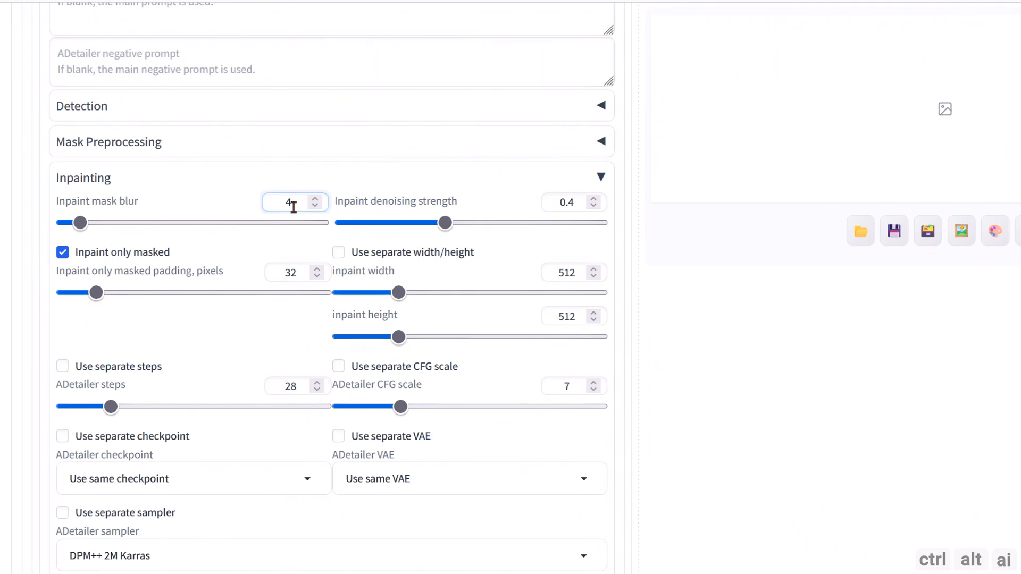
{"action": "left_click", "coordinate": [578, 203]}
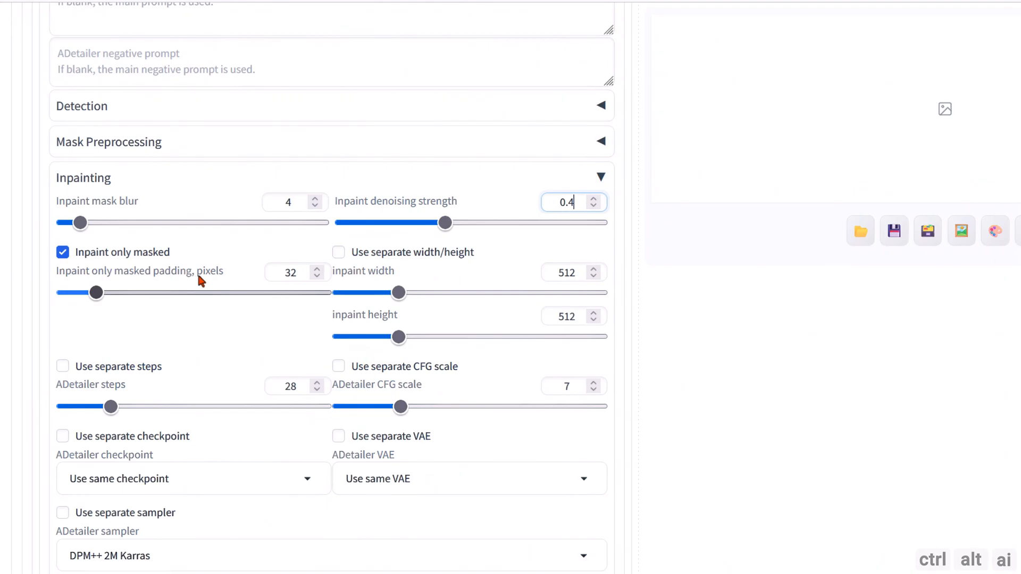
{"action": "left_click", "coordinate": [304, 273]}
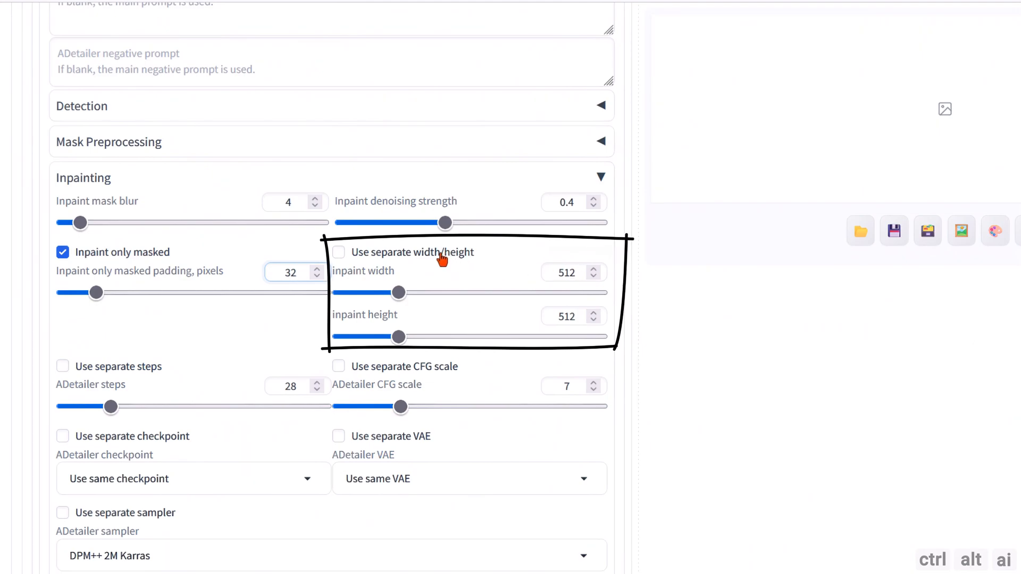
- Switch Use separate width/height on and back off, and review the remaining inpainting options down to Restore faces after ADetailer
{"action": "left_click", "coordinate": [440, 254]}
{"action": "left_click", "coordinate": [442, 253]}
{"action": "scroll", "coordinate": [441, 258], "scroll_direction": "down", "scroll_amount": 3}
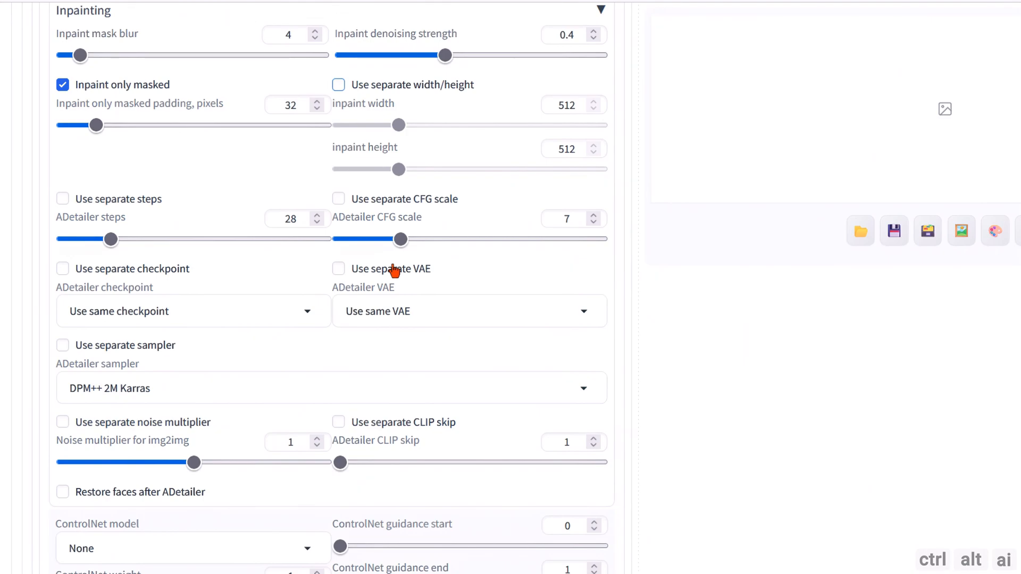
{"action": "scroll", "coordinate": [394, 272], "scroll_direction": "down", "scroll_amount": 3}
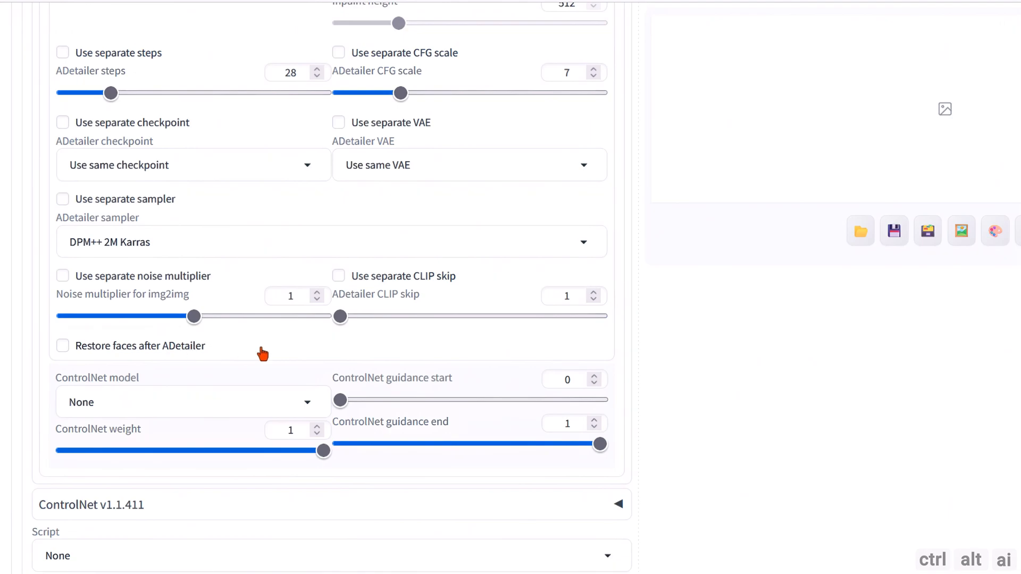
- Collapse the Inpainting section and examine ADetailer's ControlNet model choices without changing the selection
{"action": "scroll", "coordinate": [486, 340], "scroll_direction": "up", "scroll_amount": 5}
{"action": "left_click", "coordinate": [596, 119]}
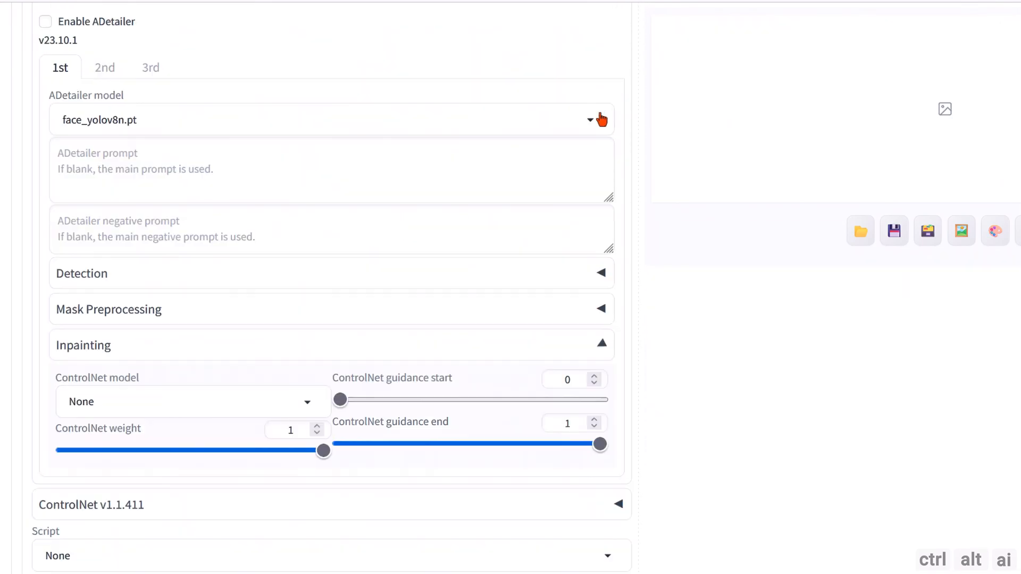
{"action": "left_click", "coordinate": [308, 405]}
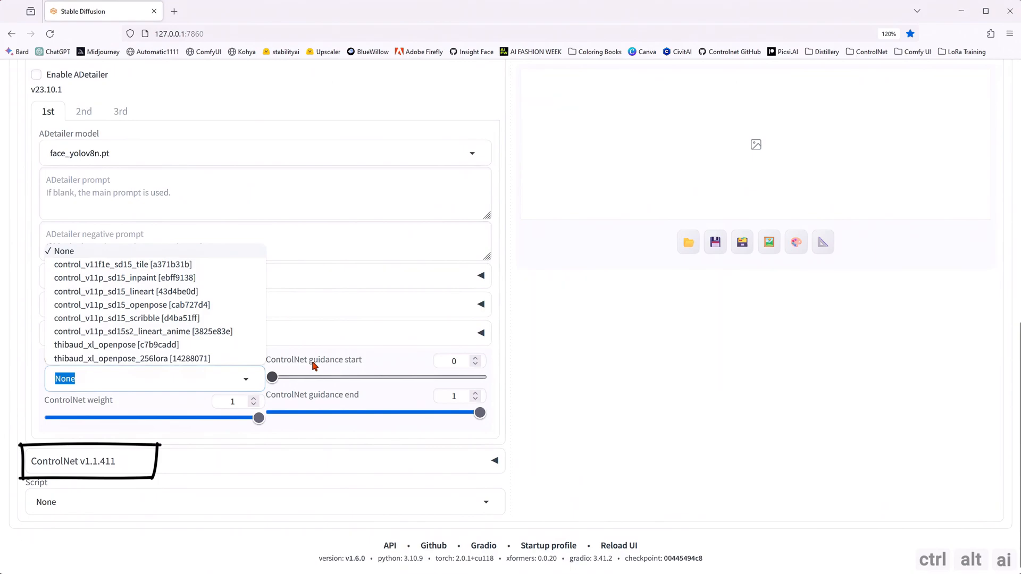
{"action": "left_click", "coordinate": [611, 376]}
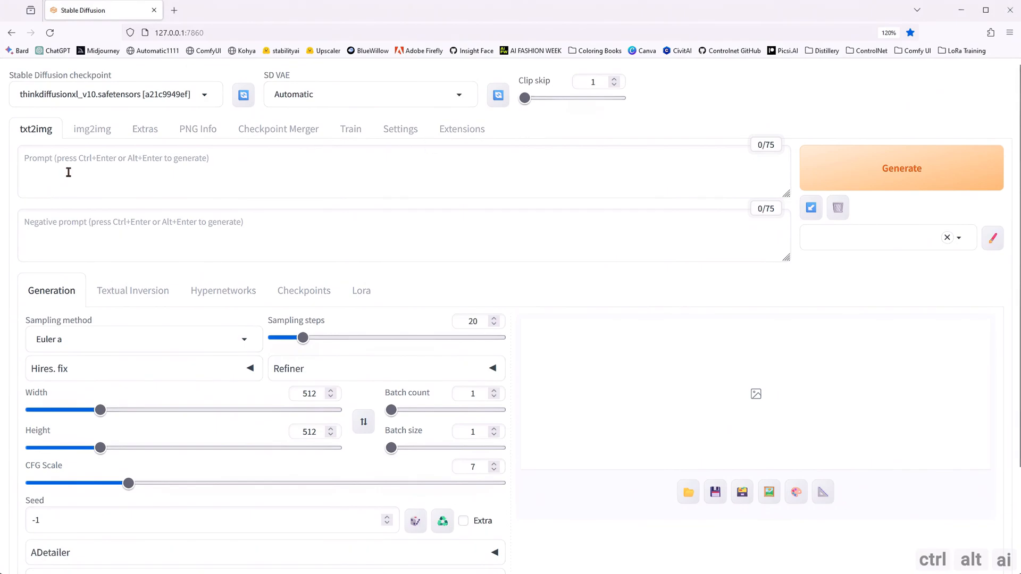
- Enter a txt2img prompt for an ultra realistic fashion photo of a red-haired male model in a metallic silver suit on an avant-garde runway
{"action": "left_click", "coordinate": [68, 170]}
{"action": "type", "text": "an Ultra realistic Fashion Photo of a male model with red hair walking down an Avant-garde runway, the environment is a futuristic neon cityscape, with an excited crowd on the sidelines capturing the moment. In the year 2020, hes wearing a metallic silver suit, the reflective material catches the light, and the structured silhouette stands out. The photograph is taken using a Nikon D850 with Nikon AF-S NIKKOR 85mm f/1.4G, Rim lighting with a Grid modifier, the focus is sharp. The image is rendered in Maxwell, boasting Photo-realistic quality"}
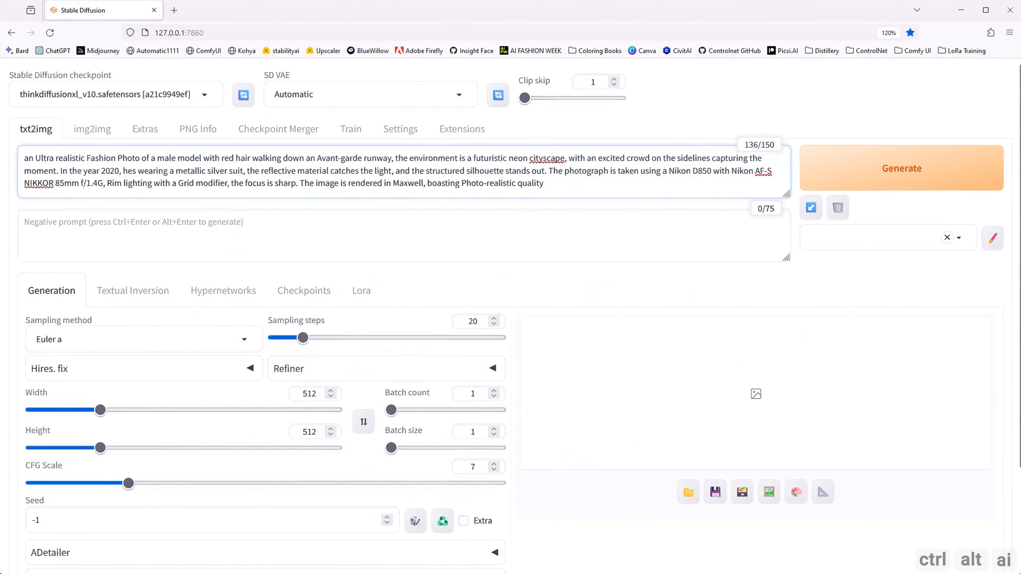
- Set the sampling method to DPM++ 2M SDE Karras and the sampling steps to 50
{"action": "left_click", "coordinate": [250, 337]}
{"action": "scroll", "coordinate": [122, 202], "scroll_direction": "up", "scroll_amount": 1}
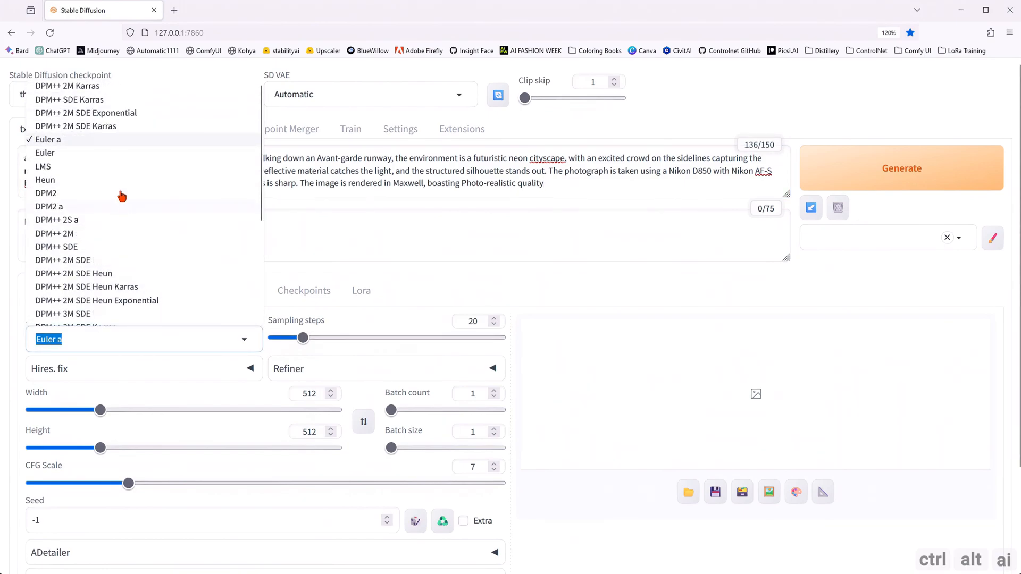
{"action": "left_click", "coordinate": [83, 126]}
{"action": "double_click", "coordinate": [473, 321]}
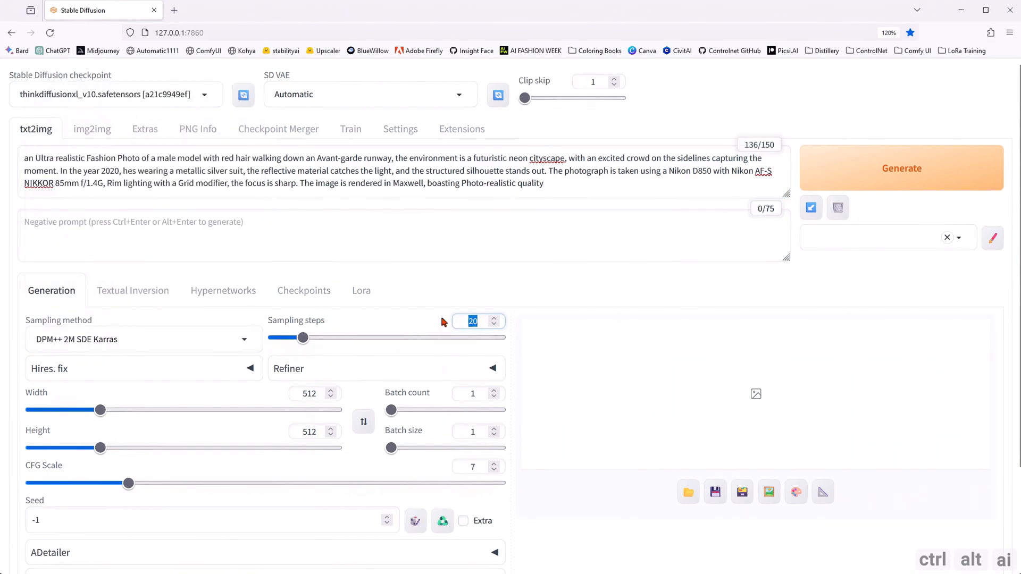
{"action": "type", "text": "50"}
- Set the image width to 896 and the height to 1152
{"action": "left_click", "coordinate": [317, 394]}
{"action": "double_click", "coordinate": [317, 393]}
{"action": "type", "text": "896"}
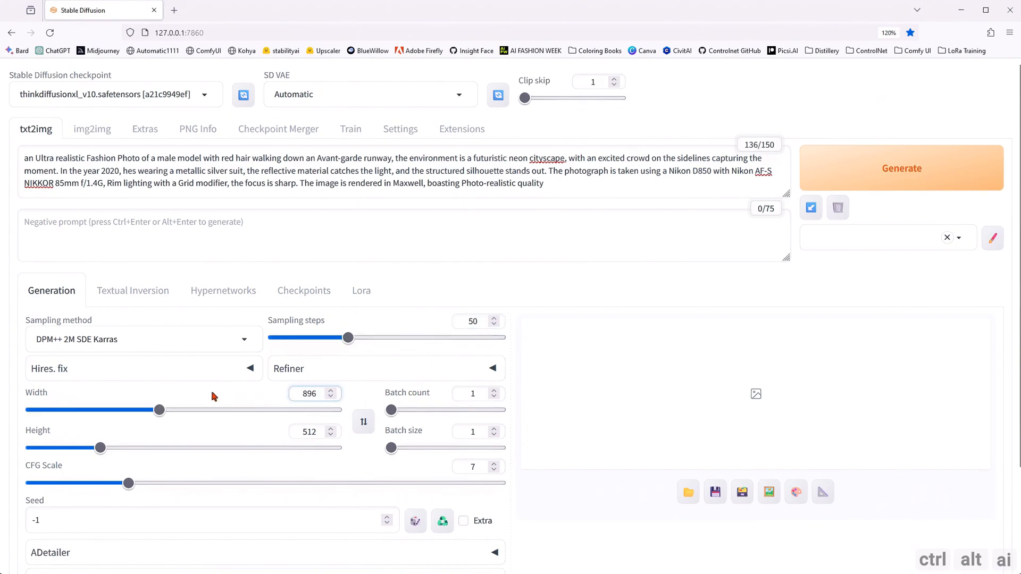
{"action": "double_click", "coordinate": [314, 431]}
{"action": "type", "text": "1152"}
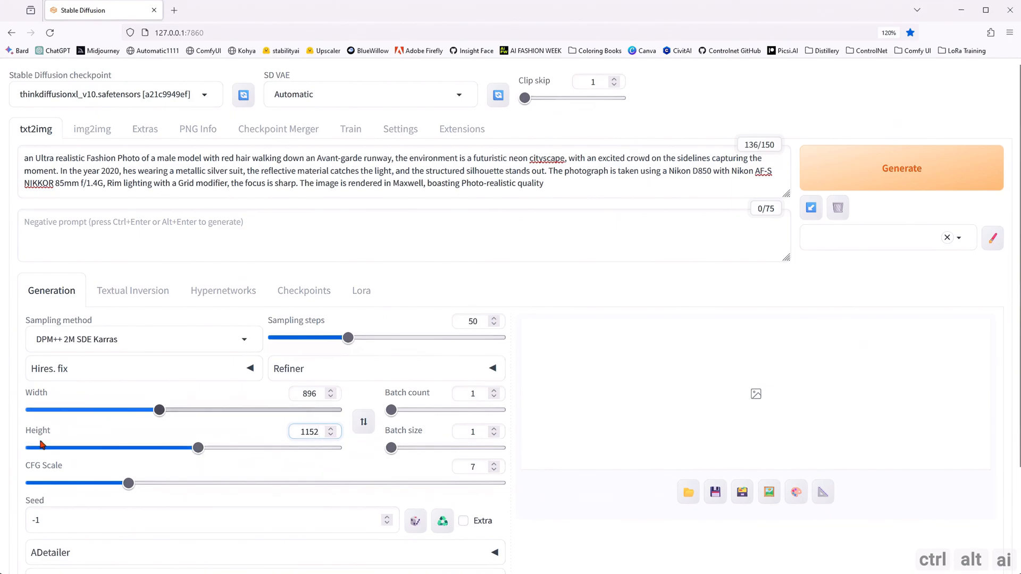
{"action": "left_click", "coordinate": [53, 519]}
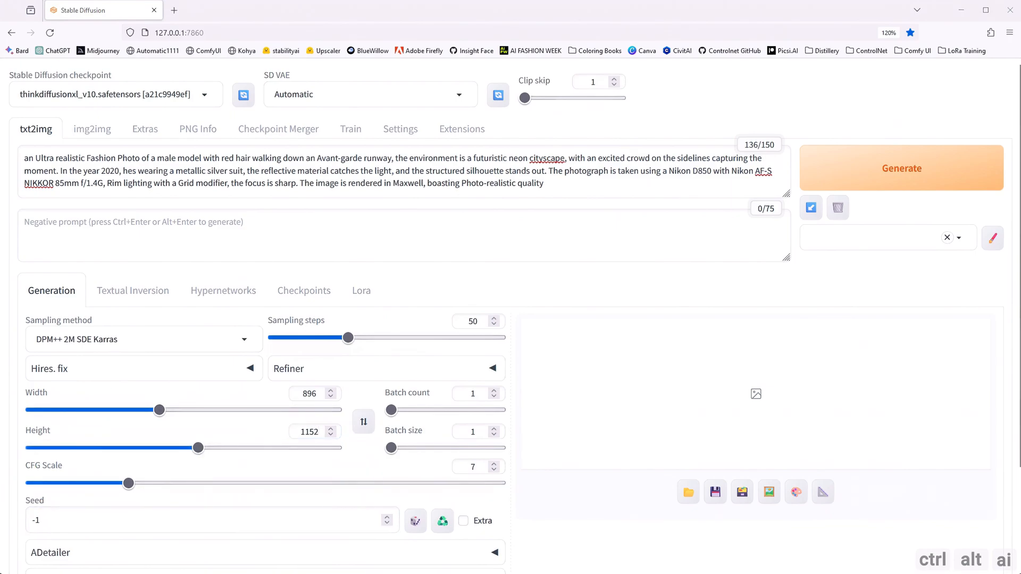
{"action": "key", "text": "ctrl+a"}
{"action": "key", "text": "ctrl+v"}
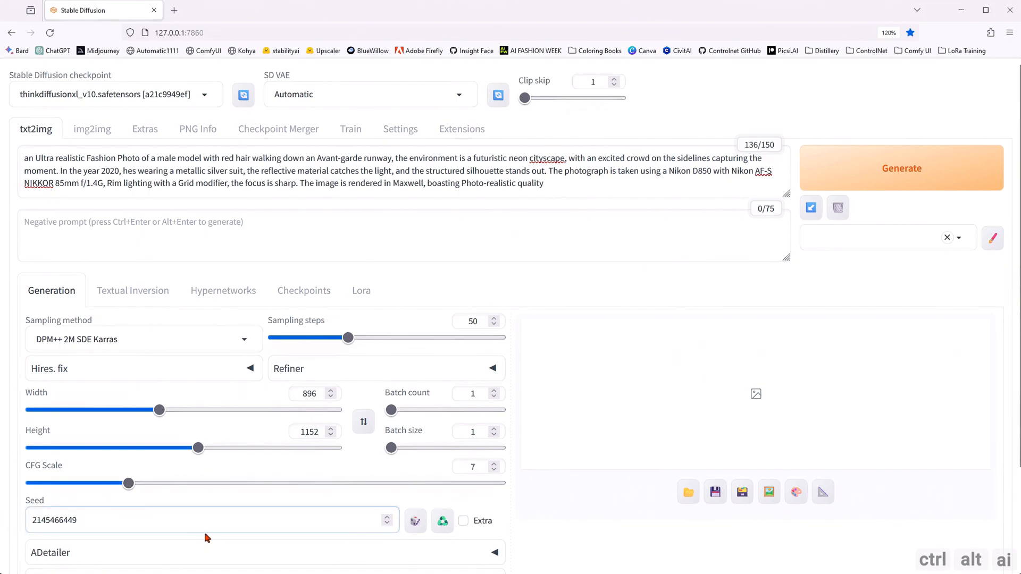
{"action": "left_click", "coordinate": [222, 501]}
- Generate the runway image without ADetailer, inspect the result enlarged, and close the enlarged view
{"action": "left_click", "coordinate": [901, 168]}
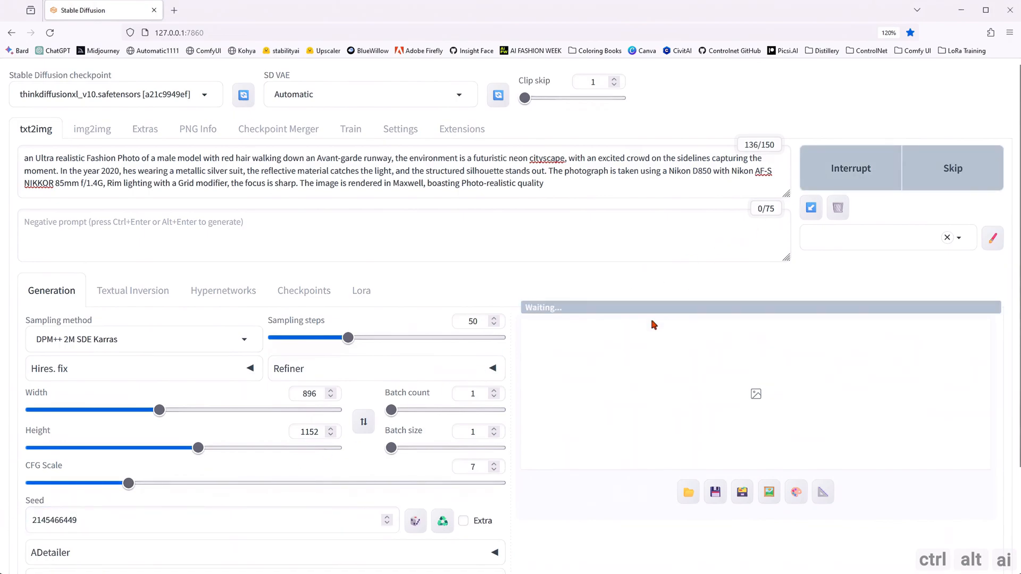
{"action": "scroll", "coordinate": [620, 440], "scroll_direction": "down", "scroll_amount": 3}
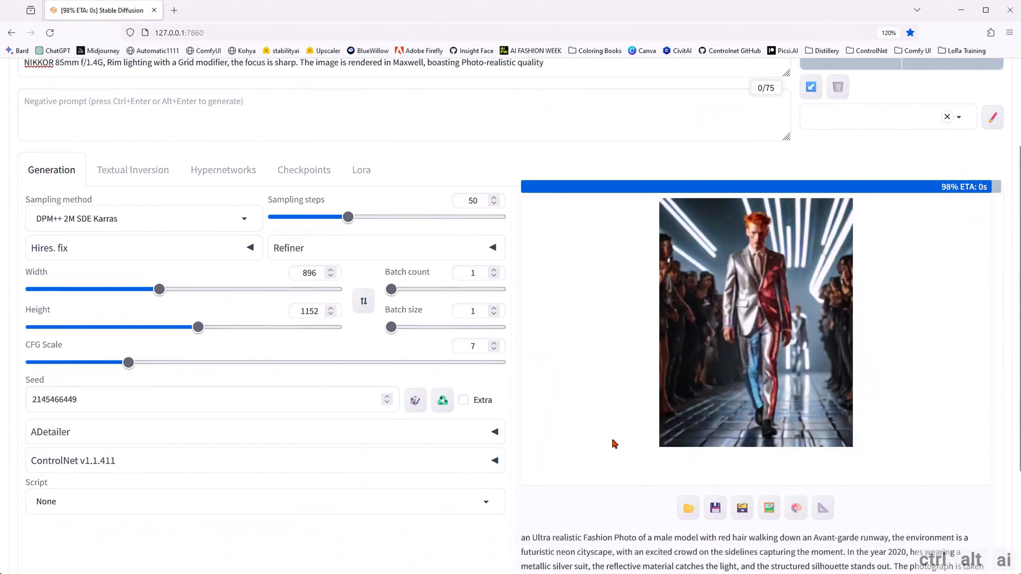
{"action": "left_click", "coordinate": [783, 365]}
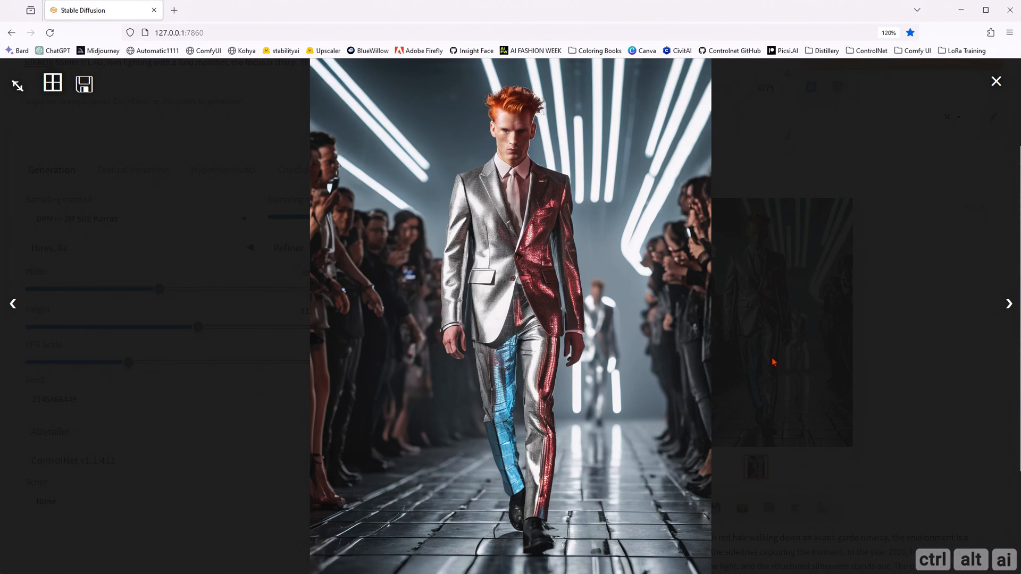
{"action": "left_click", "coordinate": [889, 354]}
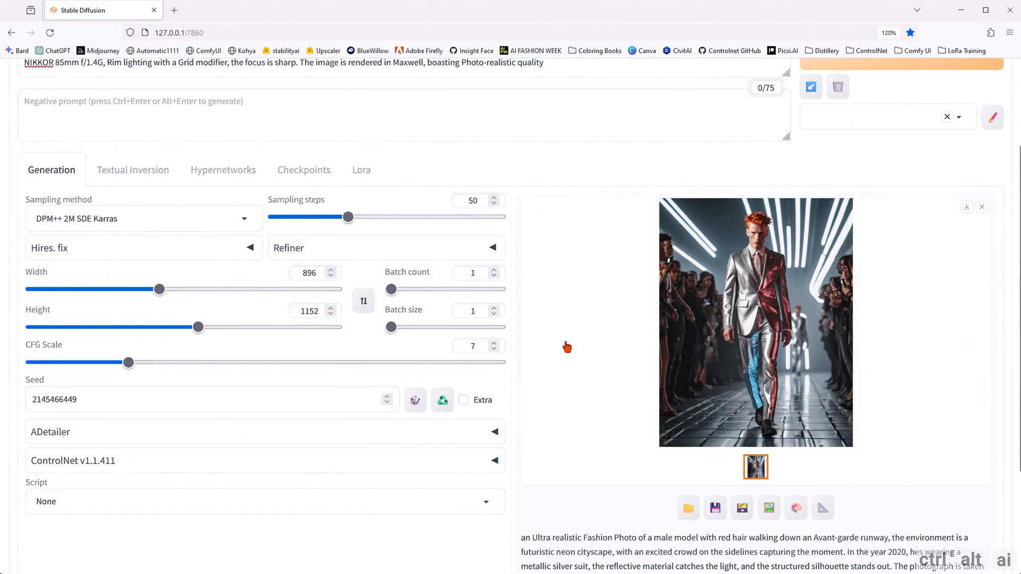
- Expand the ADetailer section and set the first unit's detection model to face_yolov8s.pt
{"action": "scroll", "coordinate": [539, 515], "scroll_direction": "down", "scroll_amount": 3}
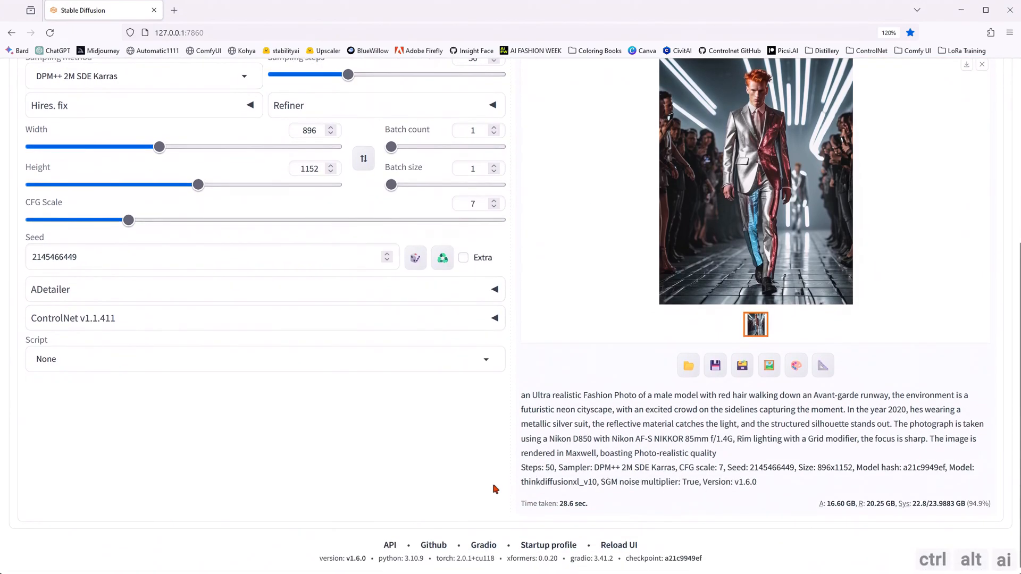
{"action": "left_click", "coordinate": [494, 292]}
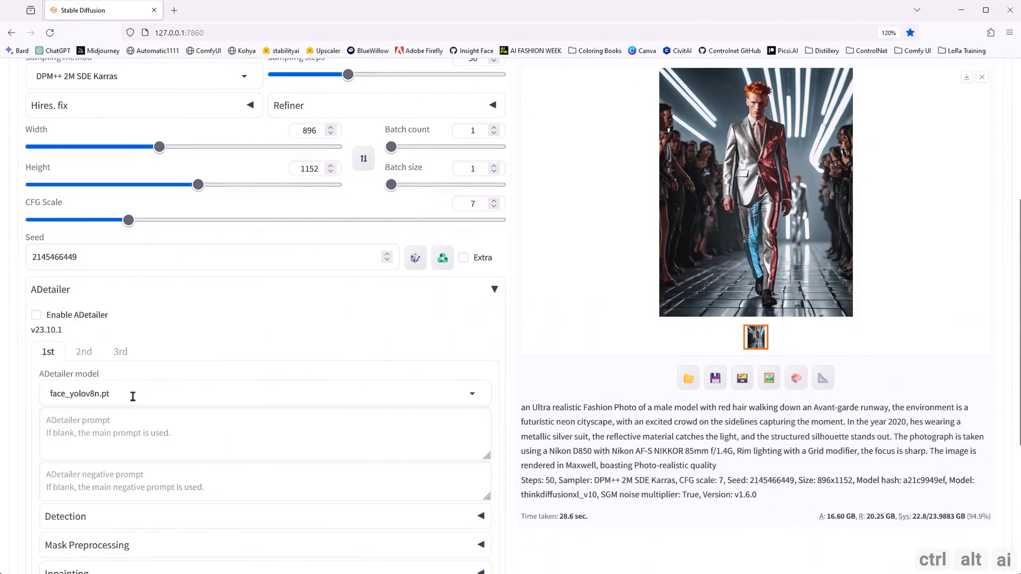
{"action": "left_click", "coordinate": [477, 395]}
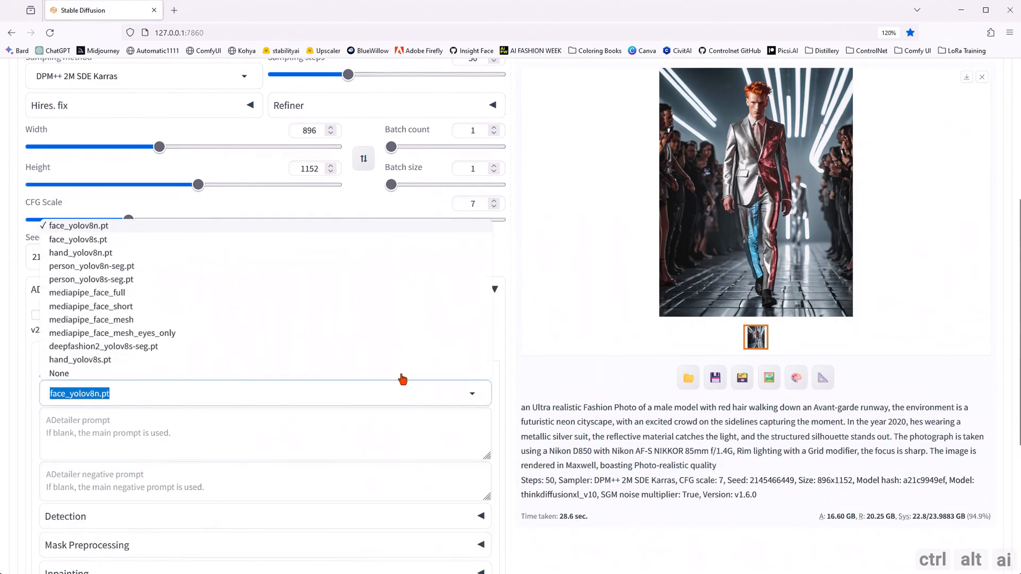
{"action": "left_click", "coordinate": [89, 244]}
{"action": "scroll", "coordinate": [532, 414], "scroll_direction": "down", "scroll_amount": 5}
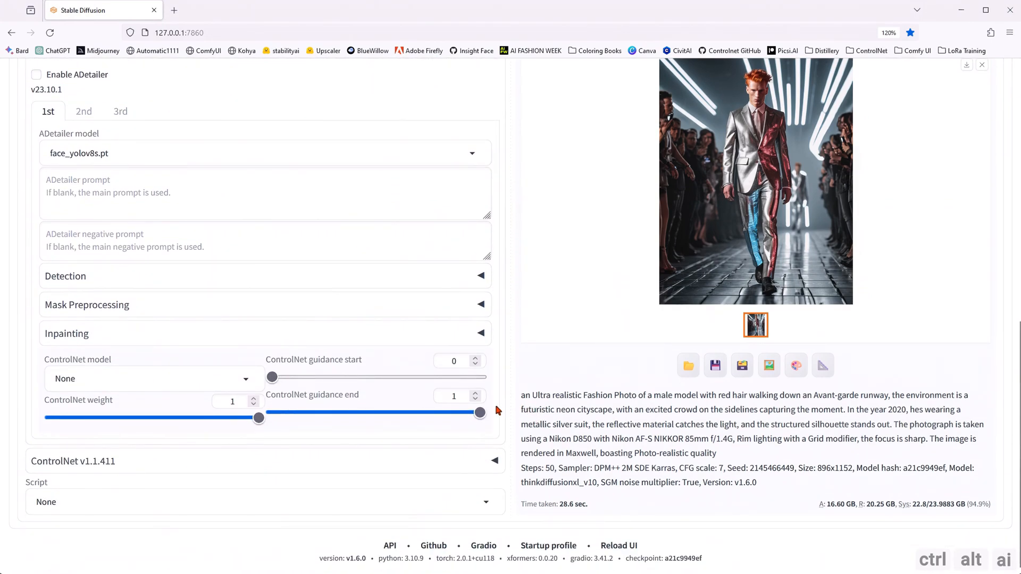
- Enable ADetailer and generate the runway image with the first unit's face detection model
{"action": "scroll", "coordinate": [499, 410], "scroll_direction": "up", "scroll_amount": 3}
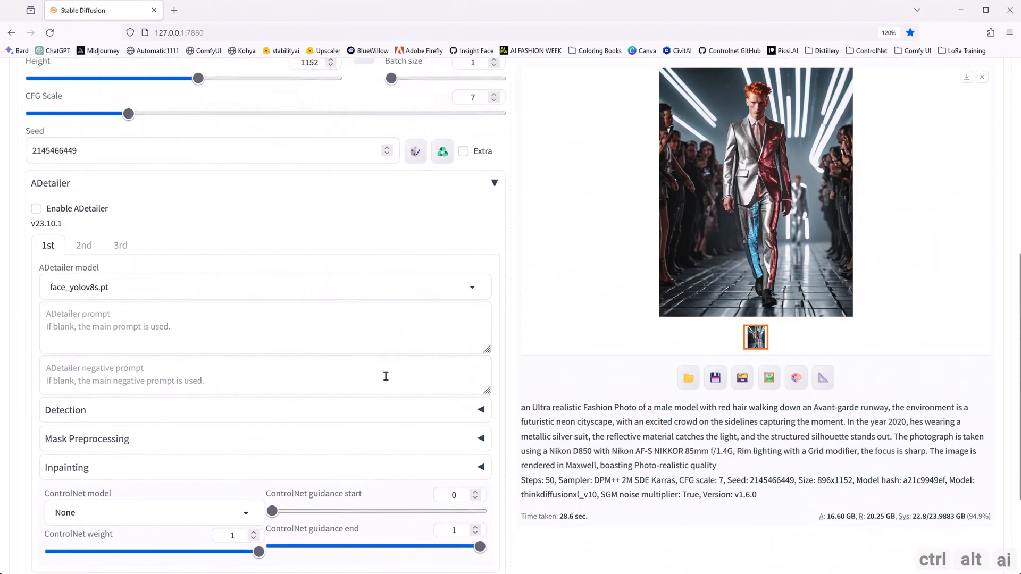
{"action": "left_click", "coordinate": [35, 209]}
{"action": "scroll", "coordinate": [535, 415], "scroll_direction": "up", "scroll_amount": 7}
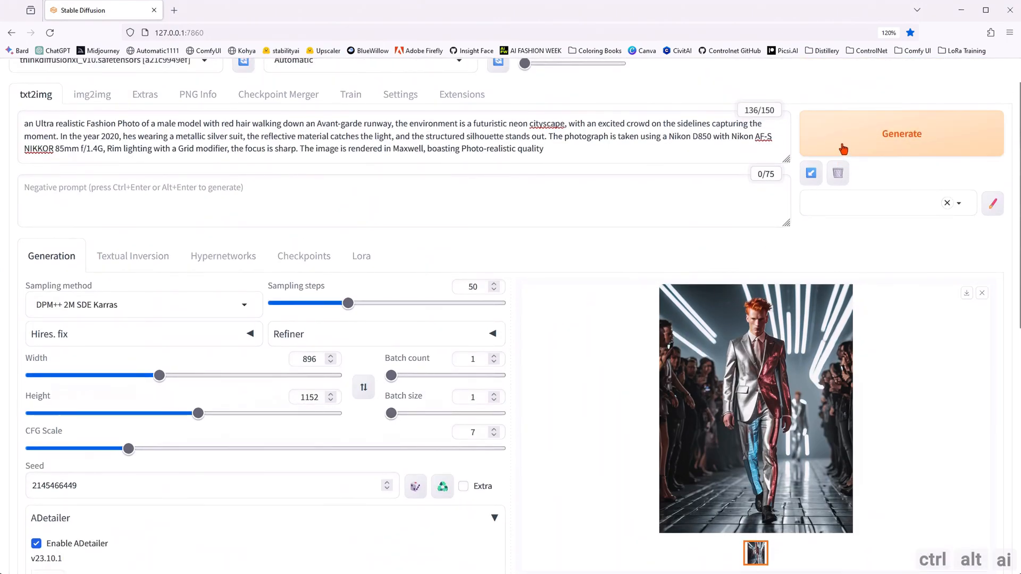
{"action": "left_click", "coordinate": [843, 149]}
{"action": "scroll", "coordinate": [634, 278], "scroll_direction": "down", "scroll_amount": 4}
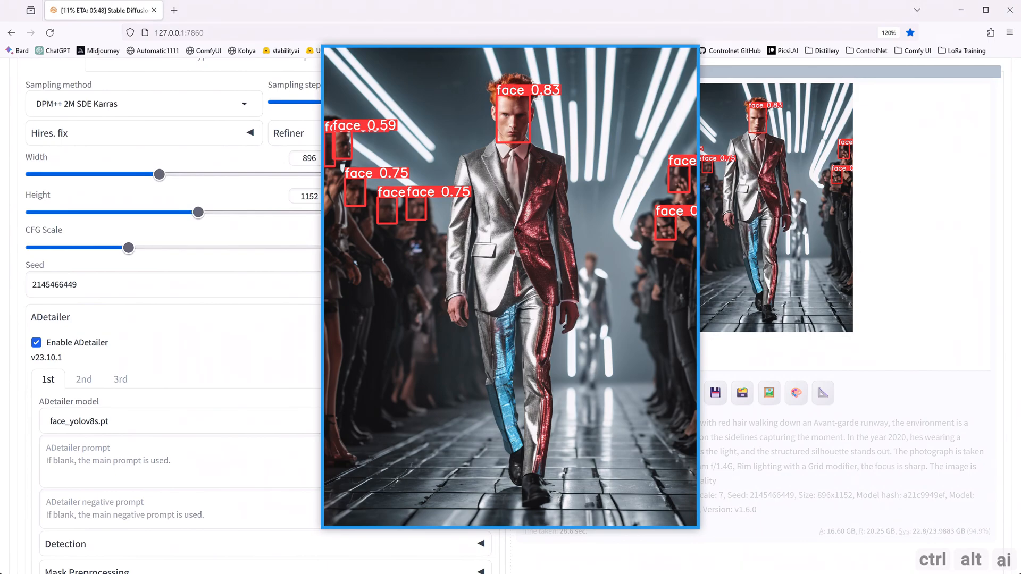
{"action": "scroll", "coordinate": [514, 316], "scroll_direction": "up", "scroll_amount": 2}
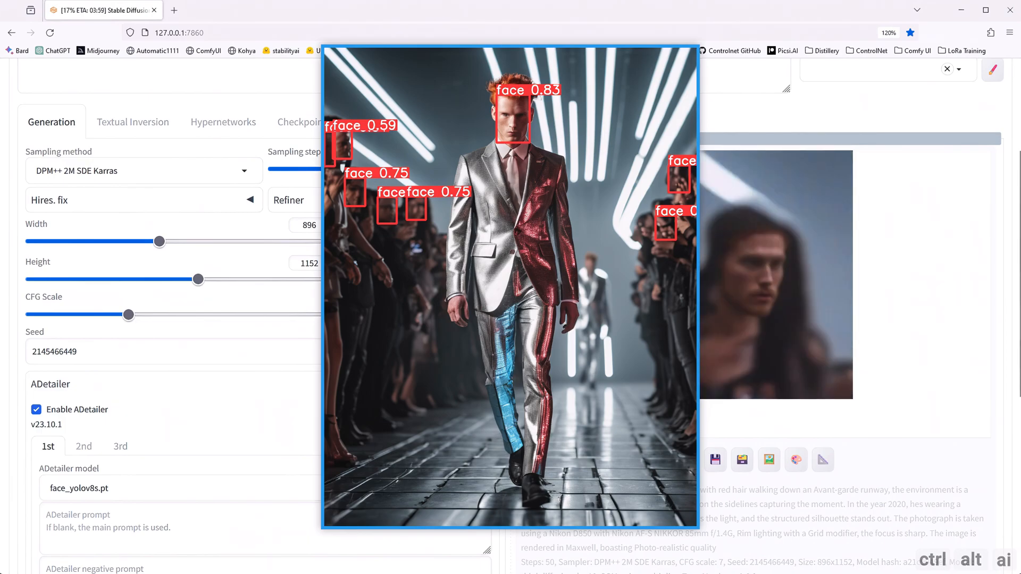
{"action": "scroll", "coordinate": [645, 285], "scroll_direction": "up", "scroll_amount": 3}
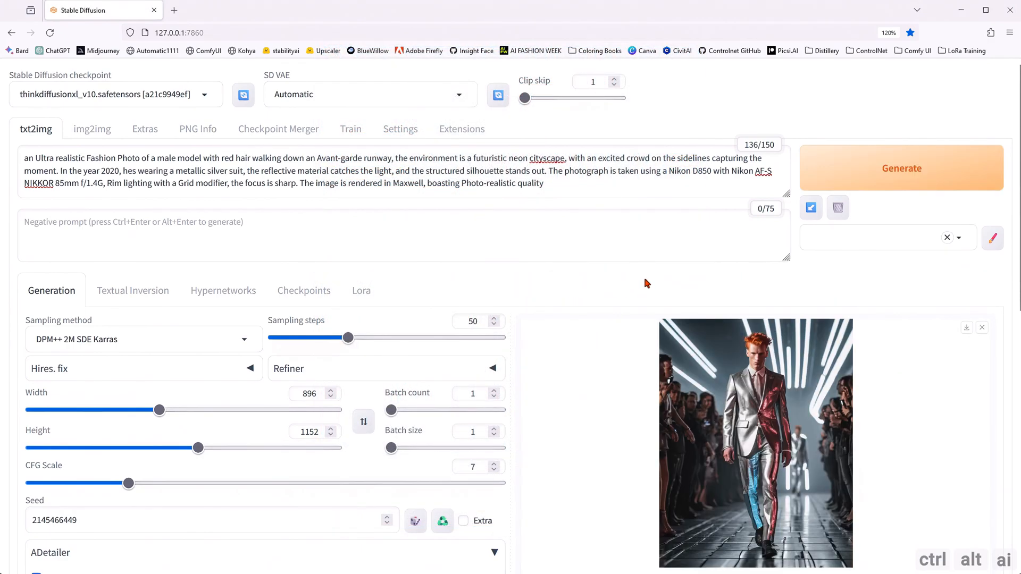
- Expand the first ADetailer unit's detection settings and set the detection model confidence threshold to 0.82
{"action": "scroll", "coordinate": [646, 283], "scroll_direction": "down", "scroll_amount": 2}
{"action": "scroll", "coordinate": [583, 364], "scroll_direction": "down", "scroll_amount": 3}
{"action": "scroll", "coordinate": [544, 436], "scroll_direction": "down", "scroll_amount": 2}
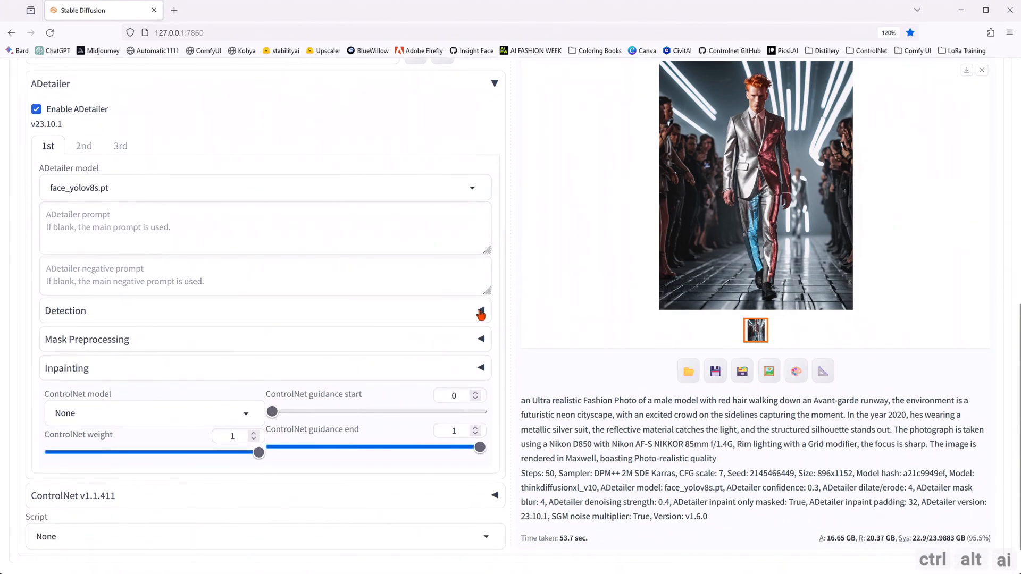
{"action": "left_click", "coordinate": [481, 314]}
{"action": "left_click", "coordinate": [239, 329]}
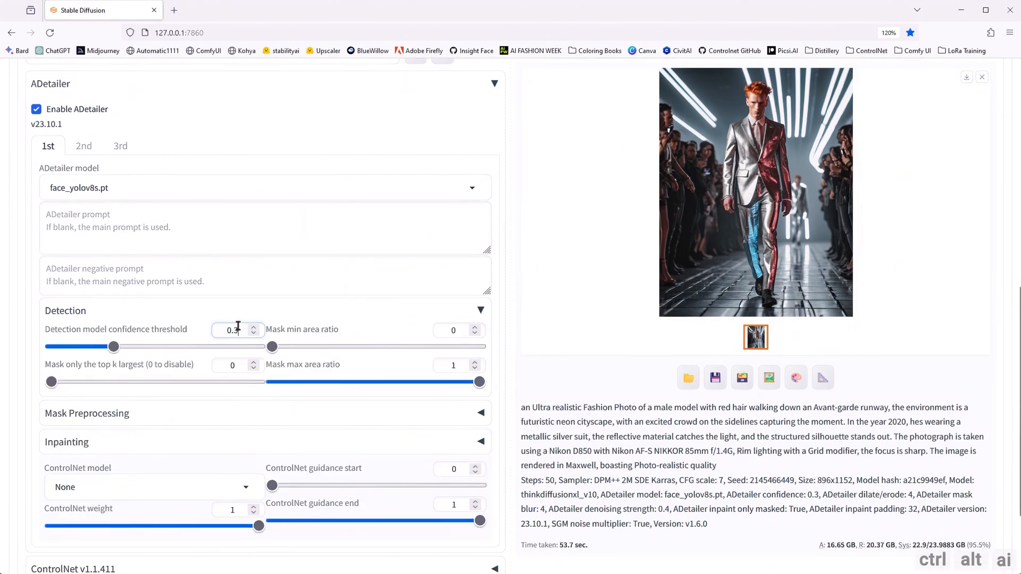
{"action": "key", "text": "BackSpace"}
{"action": "type", "text": "82"}
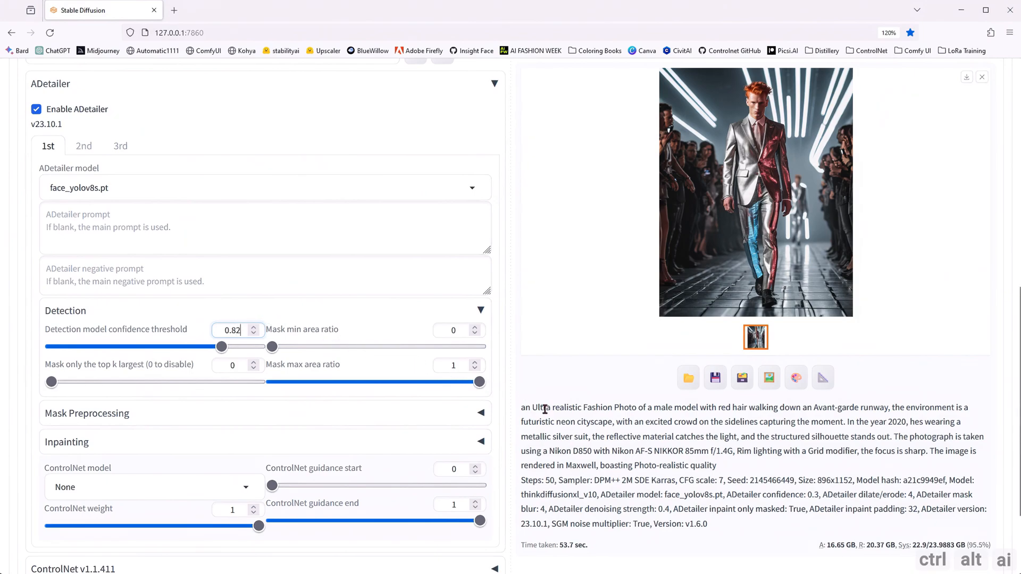
- Regenerate the runway image with the raised face confidence threshold, inspect the result enlarged, and close the enlarged view
{"action": "scroll", "coordinate": [543, 406], "scroll_direction": "up", "scroll_amount": 3}
{"action": "scroll", "coordinate": [550, 419], "scroll_direction": "down", "scroll_amount": 3}
{"action": "scroll", "coordinate": [547, 419], "scroll_direction": "up", "scroll_amount": 10}
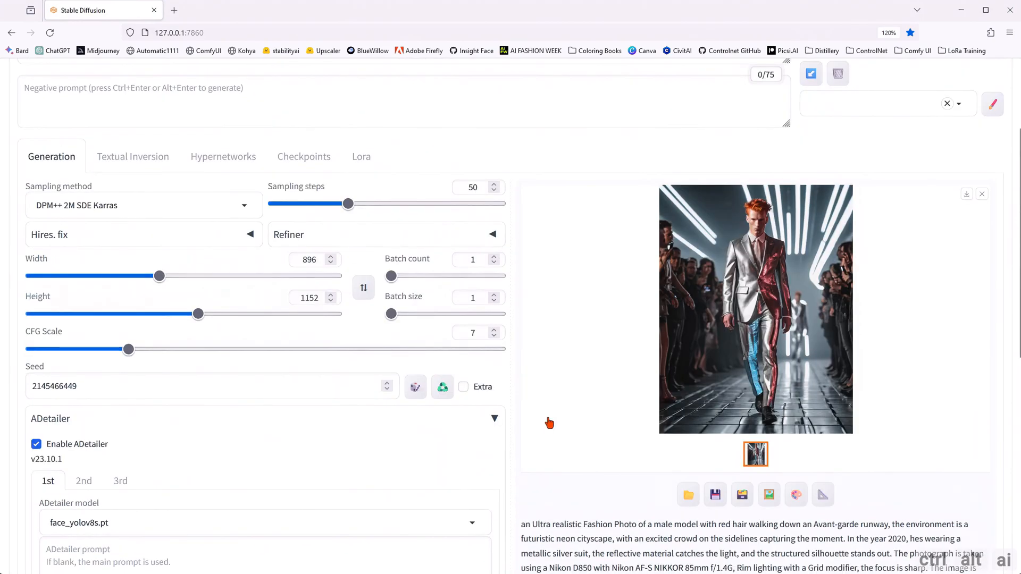
{"action": "left_click", "coordinate": [836, 185]}
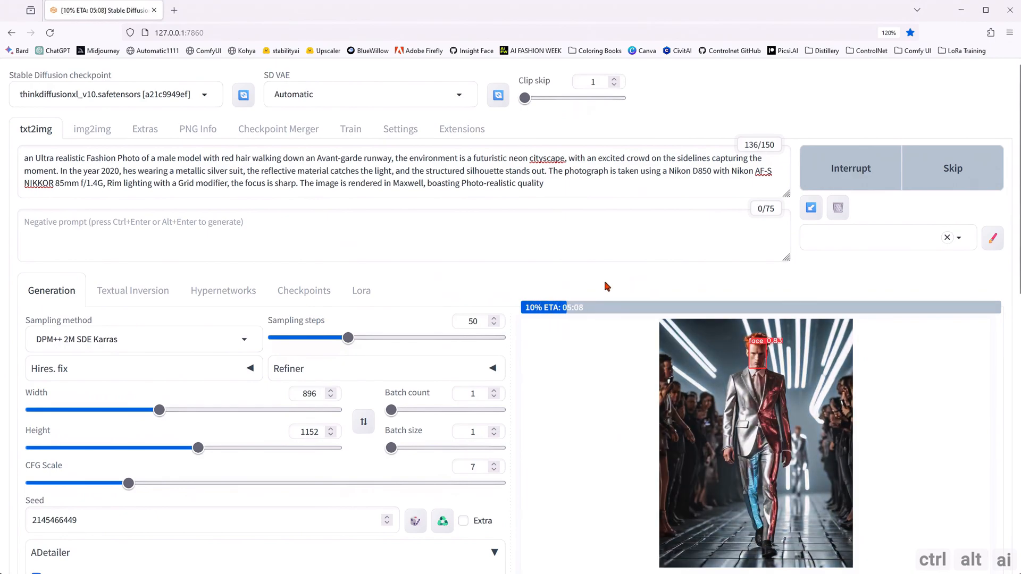
{"action": "scroll", "coordinate": [606, 287], "scroll_direction": "down", "scroll_amount": 2}
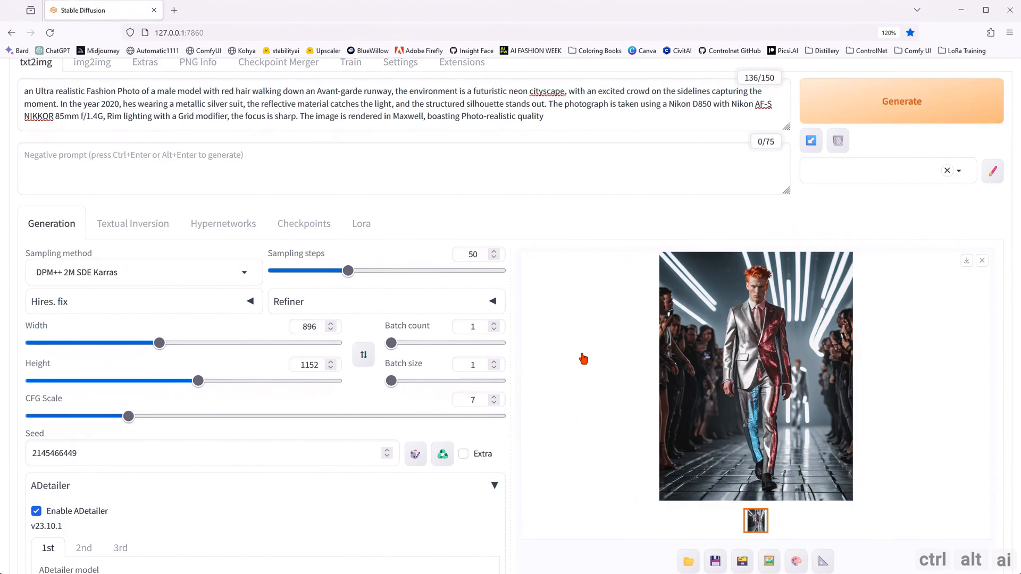
{"action": "left_click", "coordinate": [753, 411]}
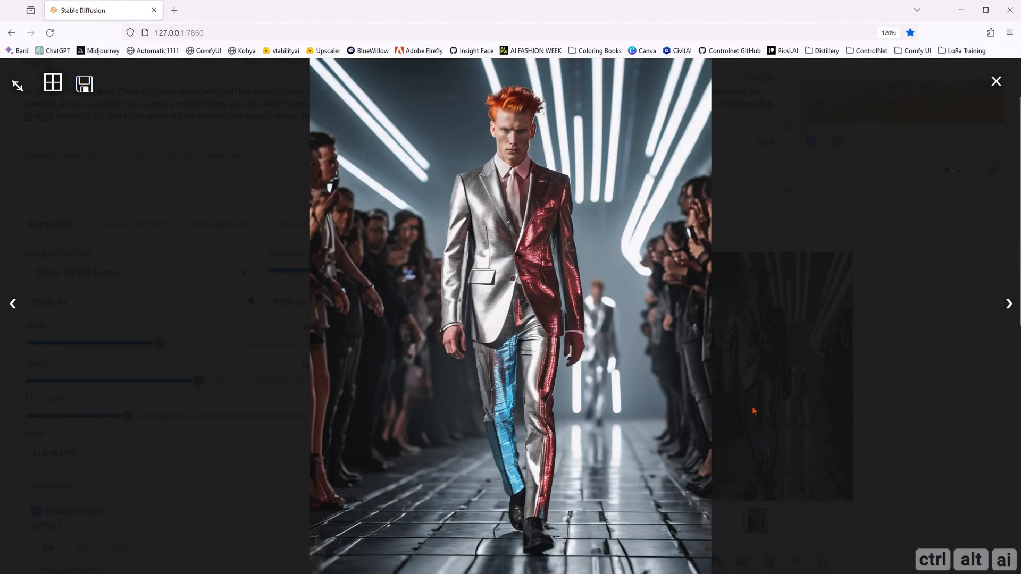
{"action": "left_click", "coordinate": [772, 232]}
- Set the second ADetailer unit's detection model to hand_yolov8s.pt
{"action": "scroll", "coordinate": [627, 340], "scroll_direction": "down", "scroll_amount": 5}
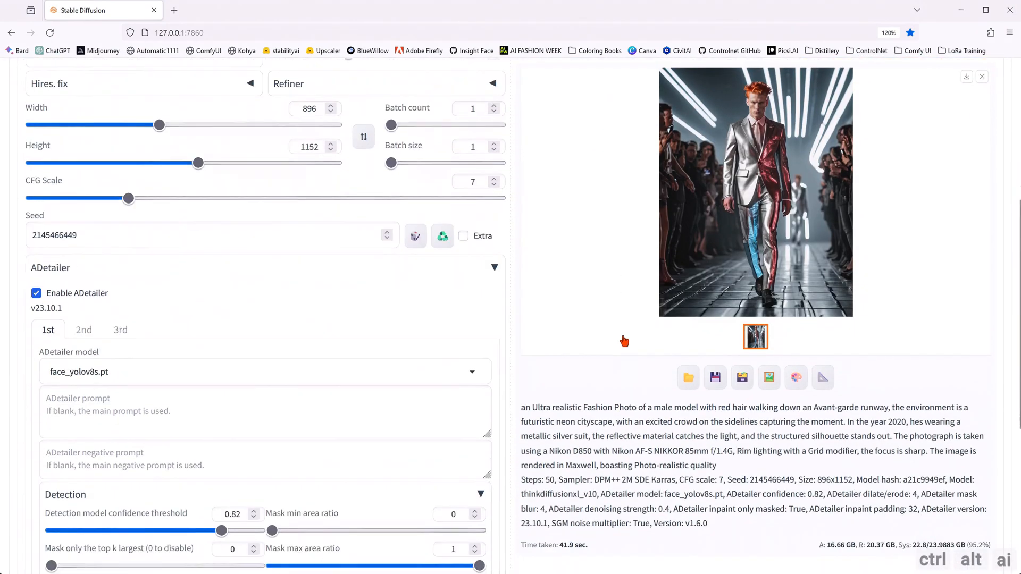
{"action": "scroll", "coordinate": [598, 329], "scroll_direction": "down", "scroll_amount": 3}
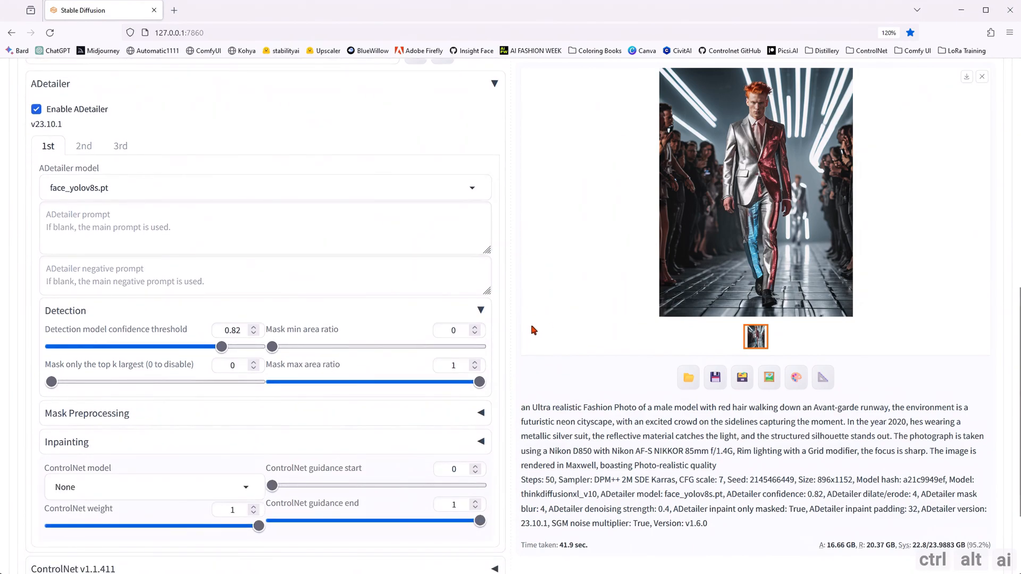
{"action": "scroll", "coordinate": [533, 332], "scroll_direction": "up", "scroll_amount": 1}
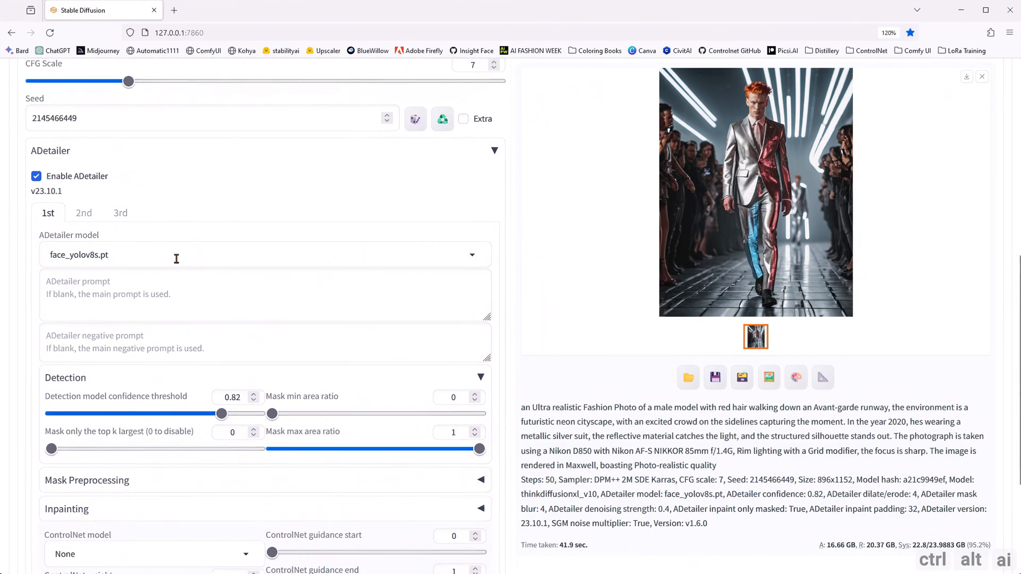
{"action": "left_click", "coordinate": [84, 213]}
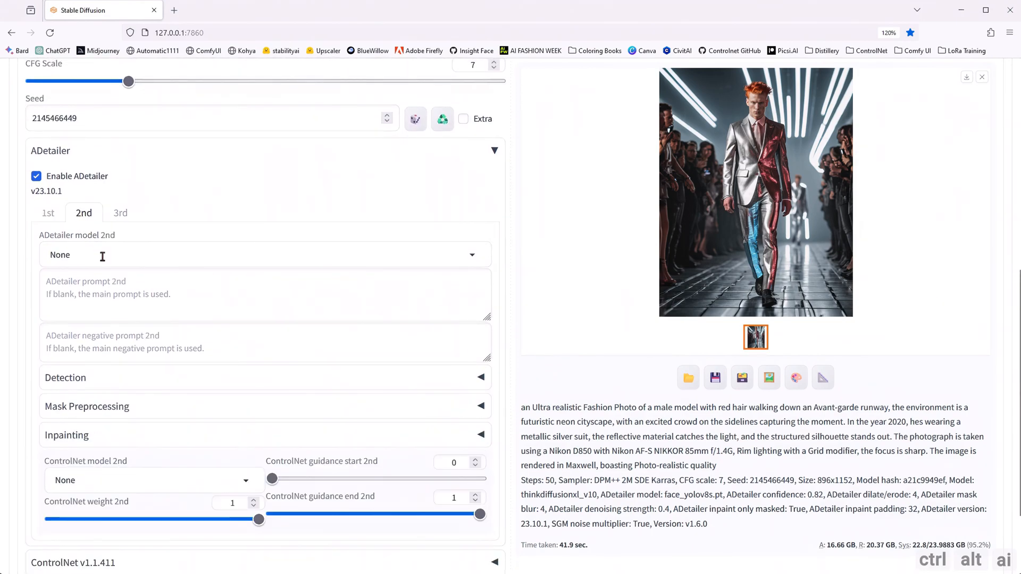
{"action": "left_click", "coordinate": [474, 257]}
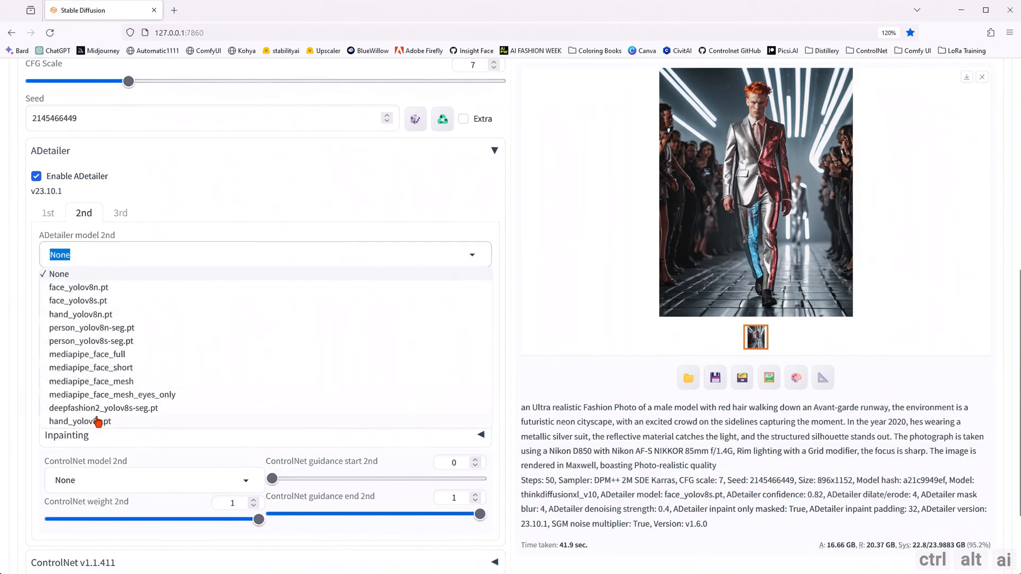
{"action": "left_click", "coordinate": [80, 421]}
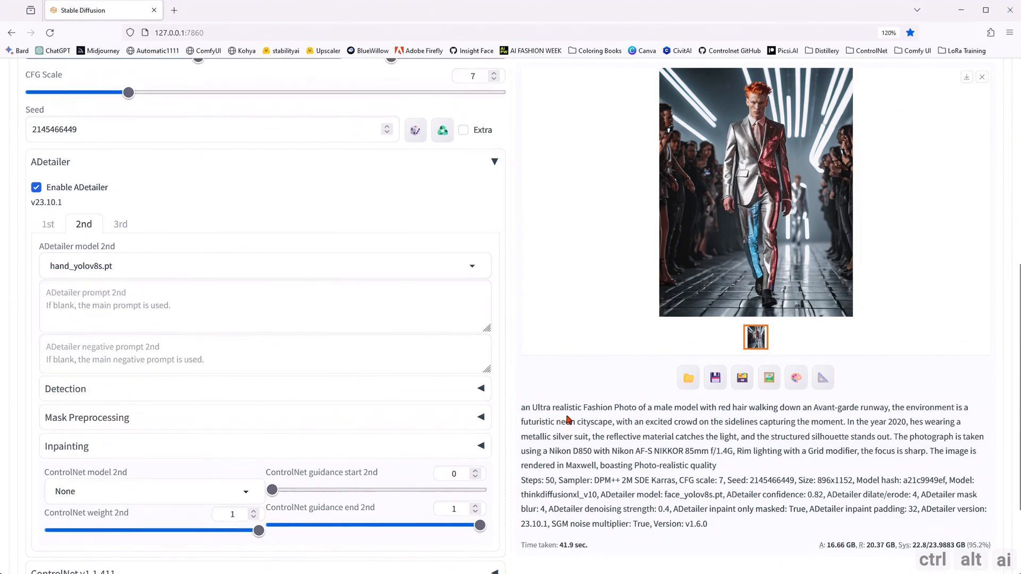
- Generate the runway image with both face and hand detection, inspect the result enlarged, and close the enlarged view
{"action": "scroll", "coordinate": [558, 412], "scroll_direction": "up", "scroll_amount": 8}
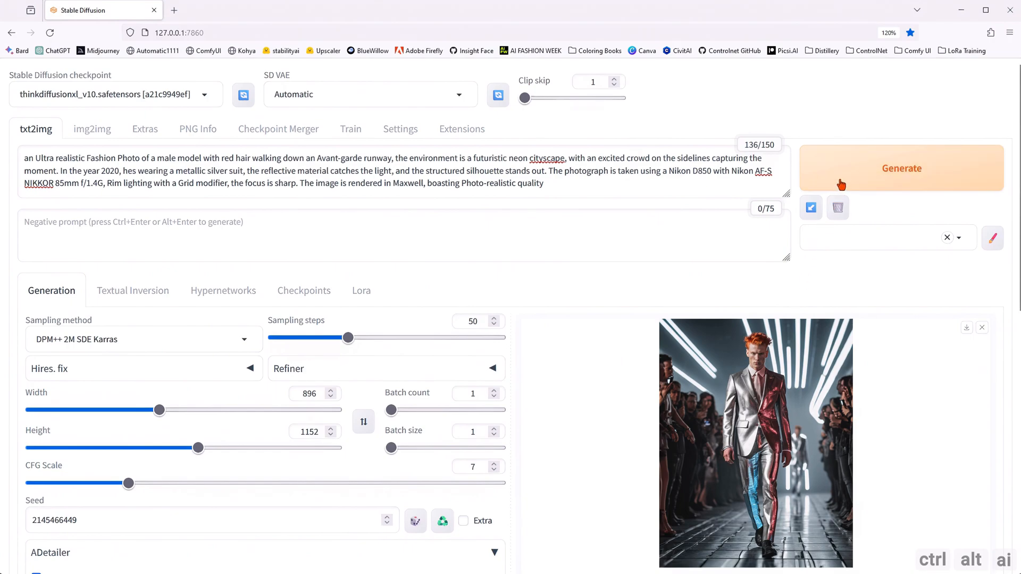
{"action": "left_click", "coordinate": [840, 186]}
{"action": "scroll", "coordinate": [606, 289], "scroll_direction": "down", "scroll_amount": 6}
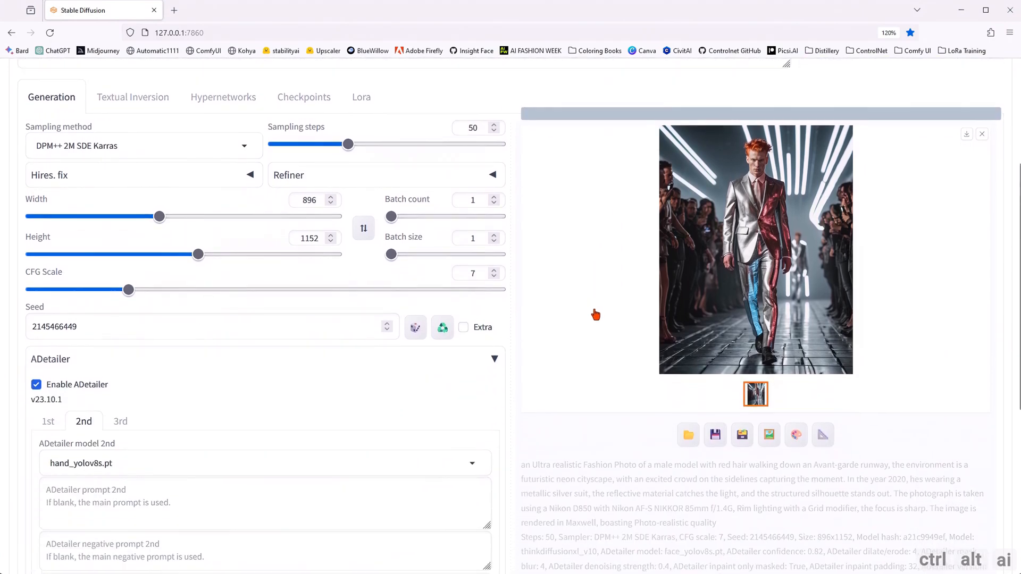
{"action": "scroll", "coordinate": [577, 412], "scroll_direction": "up", "scroll_amount": 3}
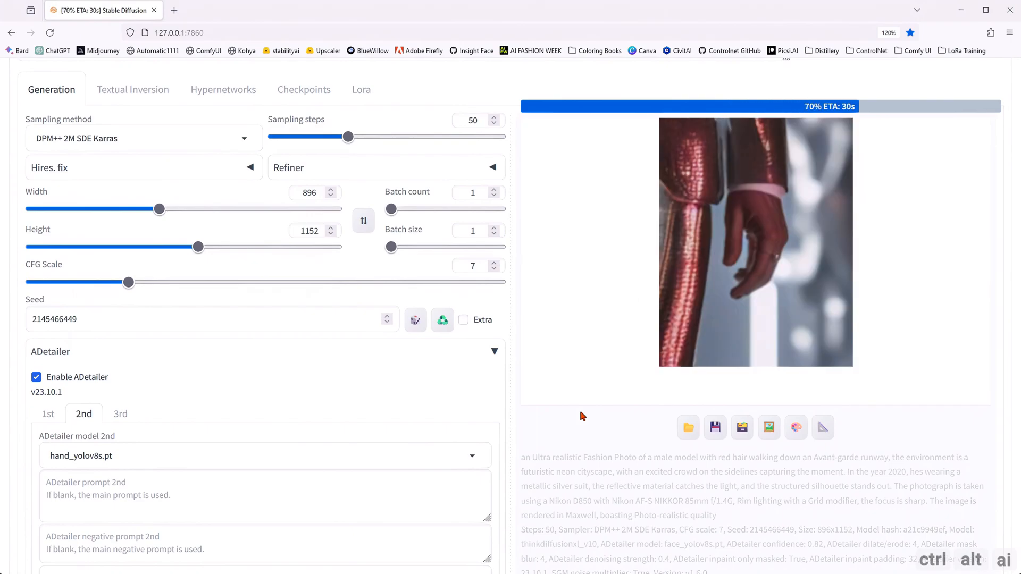
{"action": "left_click", "coordinate": [736, 272]}
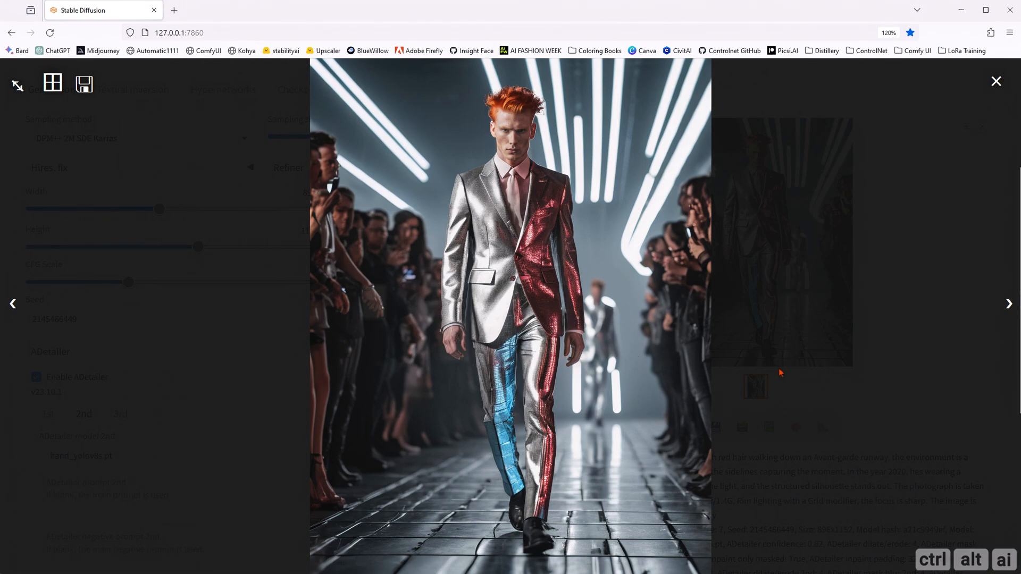
{"action": "left_click", "coordinate": [784, 355]}
- In the second unit's inpainting settings, enable a separate checkpoint and choose Realistic_Vision_V5.1.safetensors
{"action": "scroll", "coordinate": [587, 346], "scroll_direction": "down", "scroll_amount": 5}
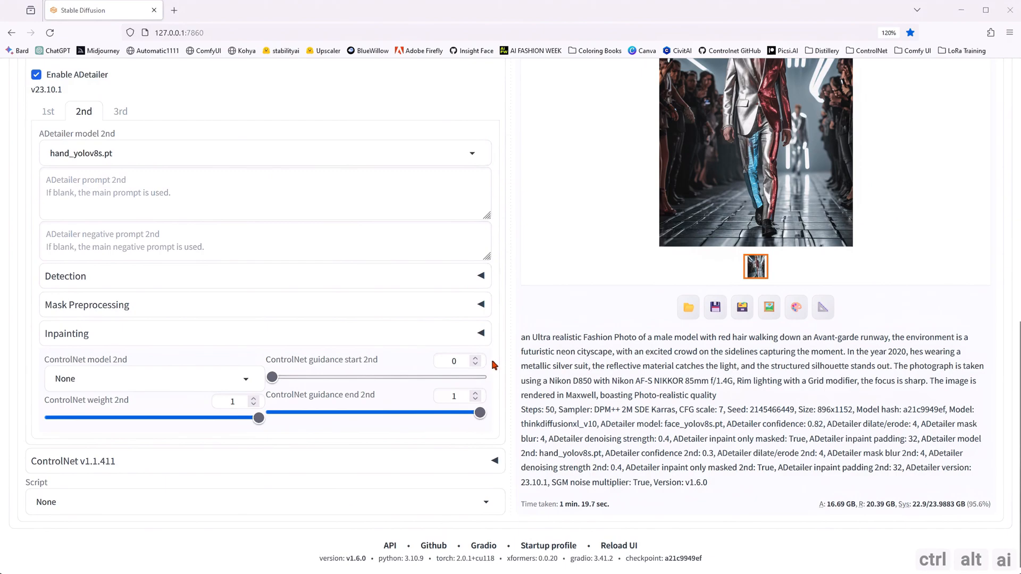
{"action": "left_click", "coordinate": [481, 334]}
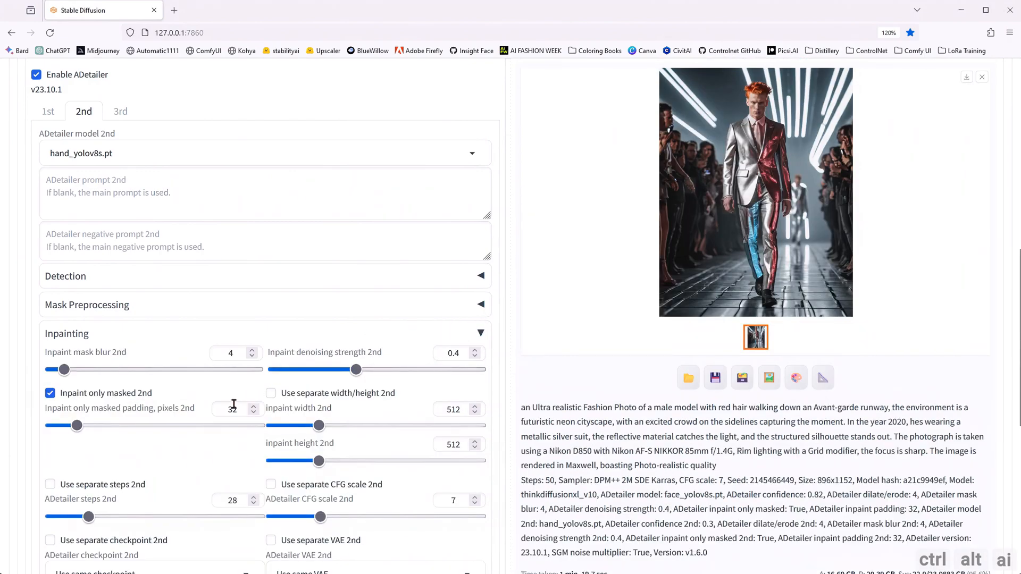
{"action": "scroll", "coordinate": [232, 467], "scroll_direction": "down", "scroll_amount": 4}
{"action": "left_click", "coordinate": [111, 341]}
{"action": "left_click", "coordinate": [245, 374]}
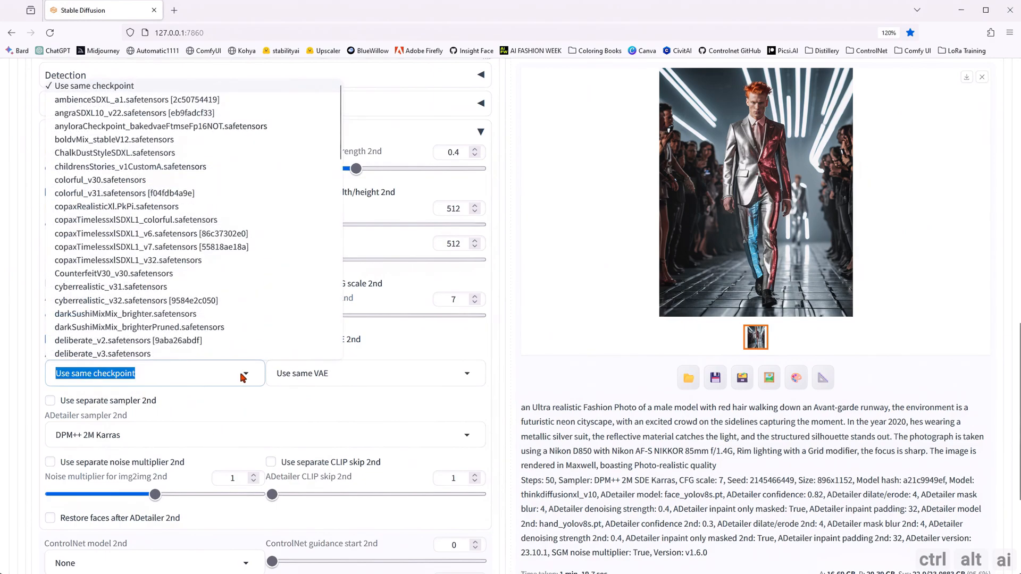
{"action": "scroll", "coordinate": [189, 276], "scroll_direction": "down", "scroll_amount": 10}
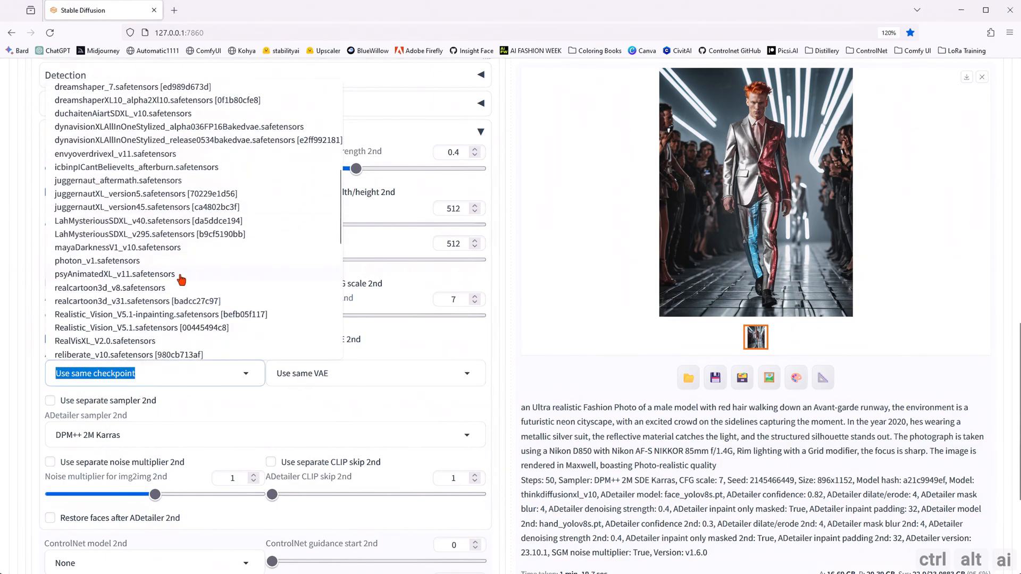
{"action": "left_click", "coordinate": [133, 259]}
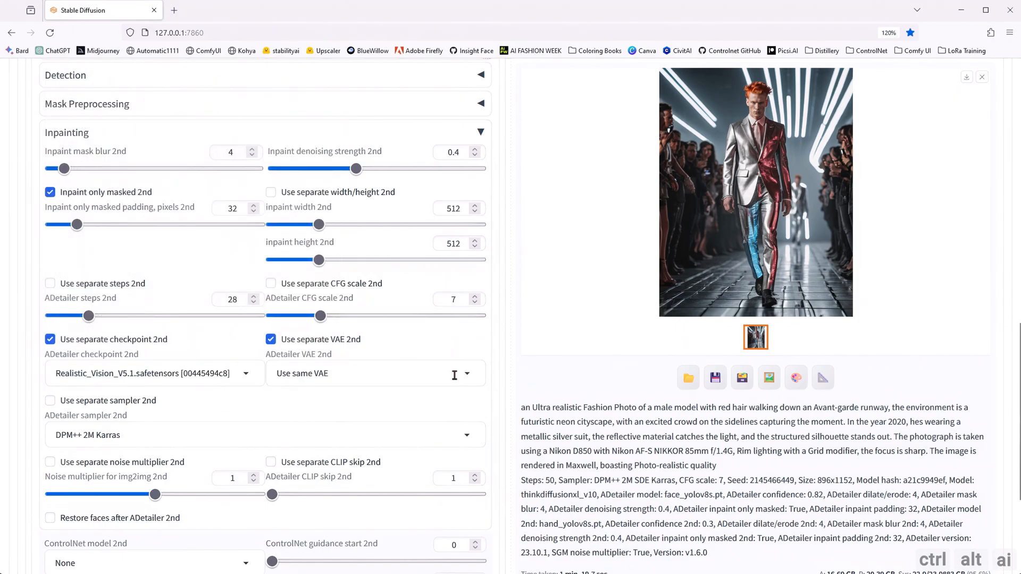
- Use vae-ft-mse-840000-ema-pruned.safetensors as the separate VAE for the second ADetailer unit
{"action": "left_click", "coordinate": [471, 375]}
{"action": "left_click", "coordinate": [330, 353]}
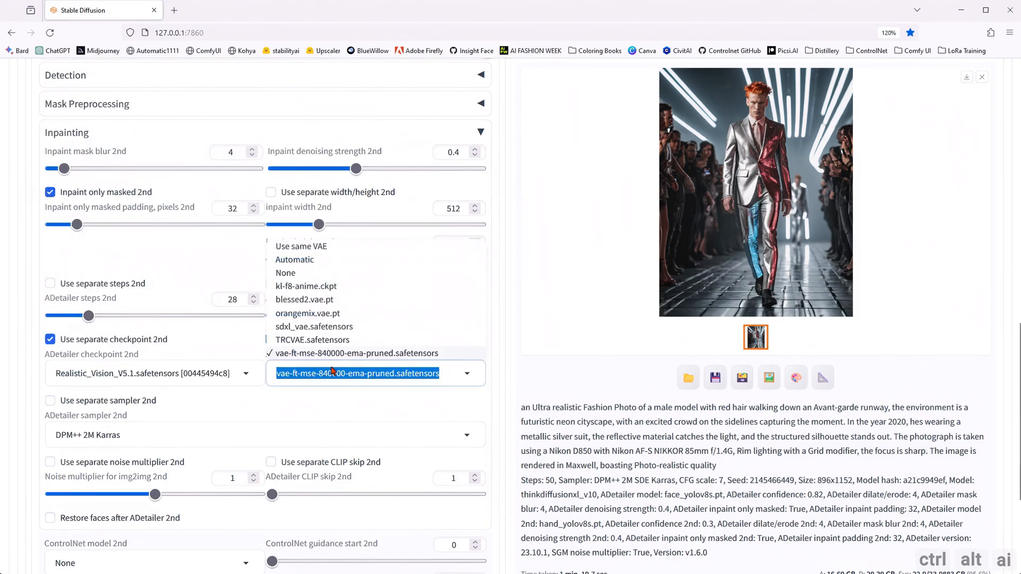
{"action": "left_click", "coordinate": [227, 355]}
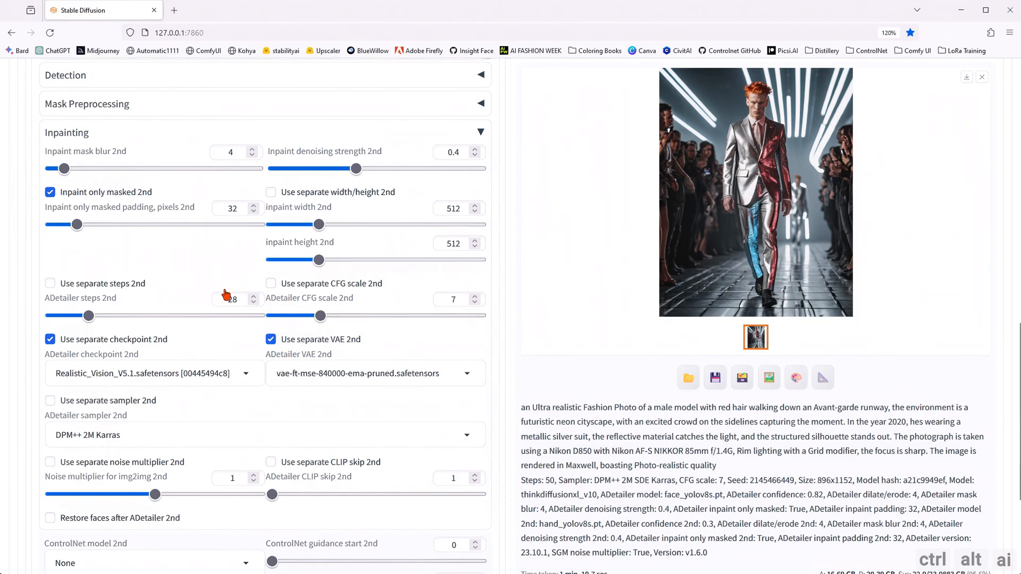
- Set the second unit's inpaint denoising strength to 0.42
{"action": "scroll", "coordinate": [440, 335], "scroll_direction": "up", "scroll_amount": 2}
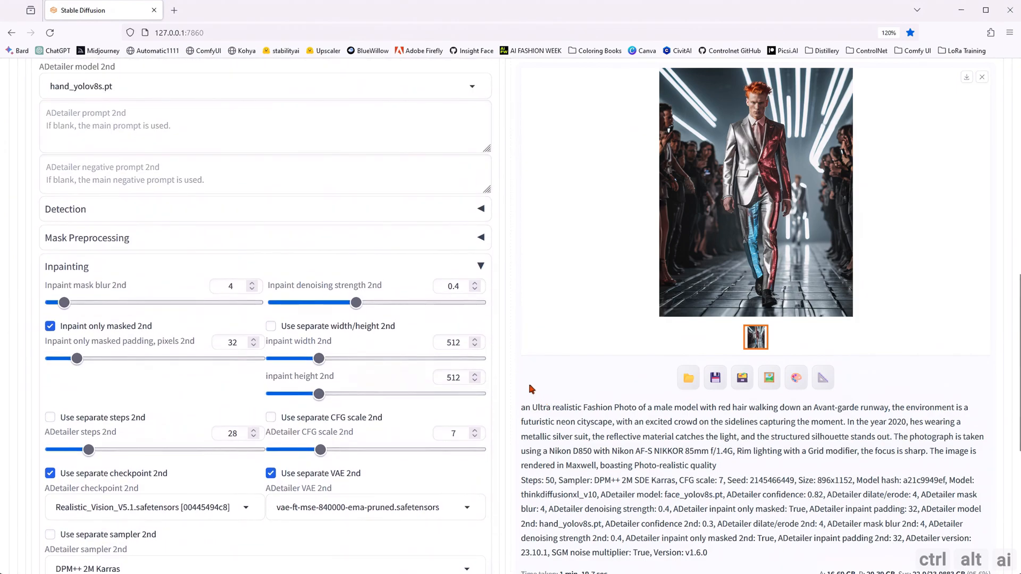
{"action": "left_click", "coordinate": [462, 286]}
{"action": "key", "text": "Up"}
{"action": "key", "text": "Up"}
{"action": "left_click", "coordinate": [553, 391]}
- Regenerate the runway image with the second unit's separate checkpoint and VAE, inspect the result enlarged, and close the enlarged view
{"action": "scroll", "coordinate": [558, 388], "scroll_direction": "up", "scroll_amount": 1}
{"action": "scroll", "coordinate": [587, 393], "scroll_direction": "down", "scroll_amount": 2}
{"action": "scroll", "coordinate": [587, 392], "scroll_direction": "up", "scroll_amount": 1}
{"action": "scroll", "coordinate": [606, 289], "scroll_direction": "up", "scroll_amount": 6}
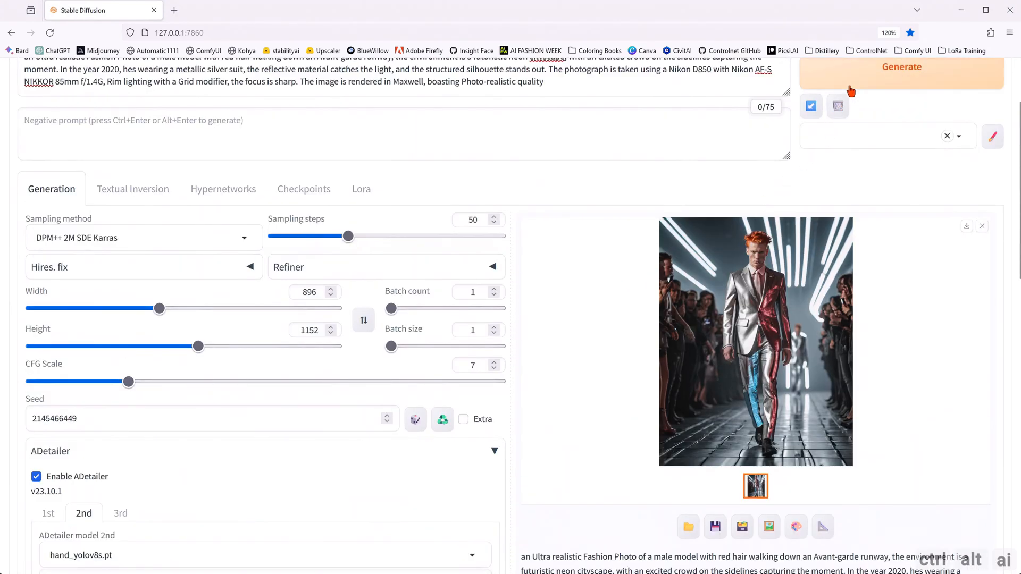
{"action": "left_click", "coordinate": [852, 85]}
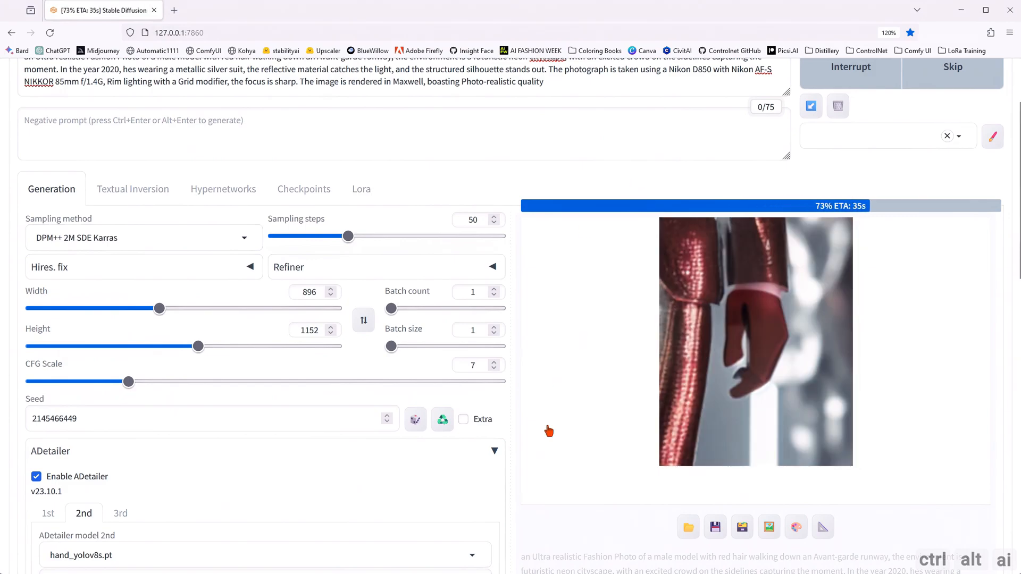
{"action": "scroll", "coordinate": [635, 180], "scroll_direction": "down", "scroll_amount": 10}
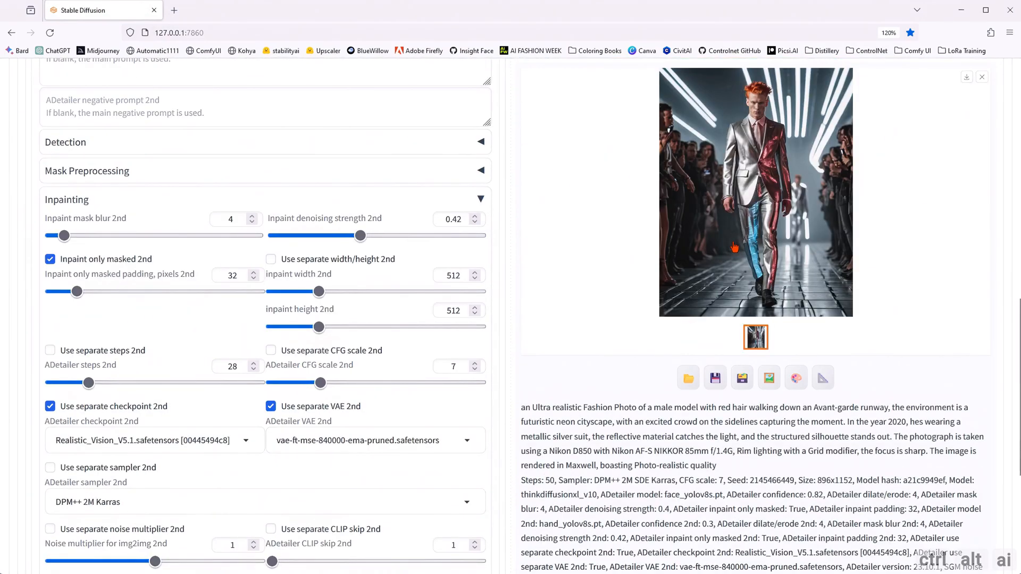
{"action": "left_click", "coordinate": [734, 247]}
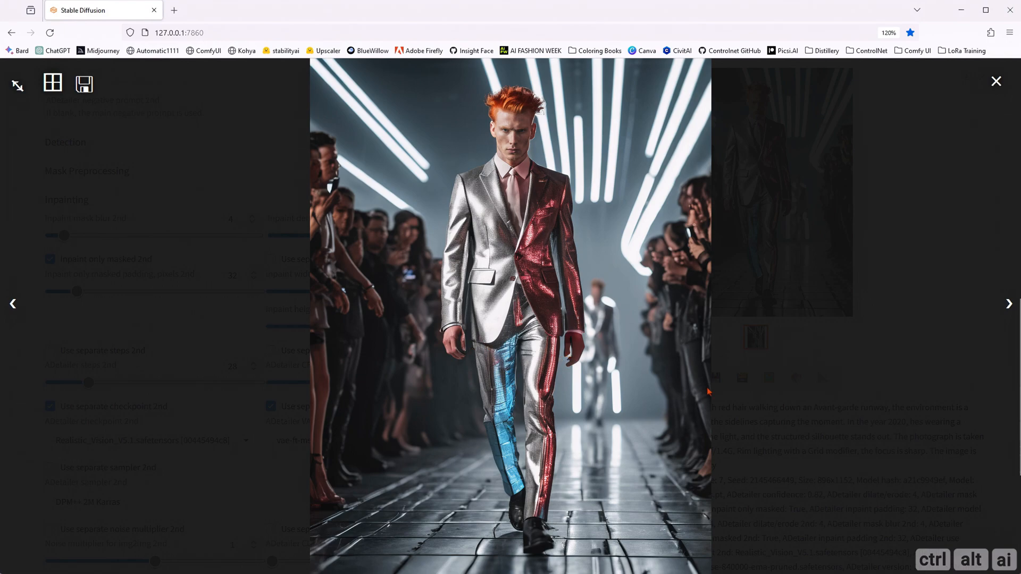
{"action": "left_click", "coordinate": [760, 417]}
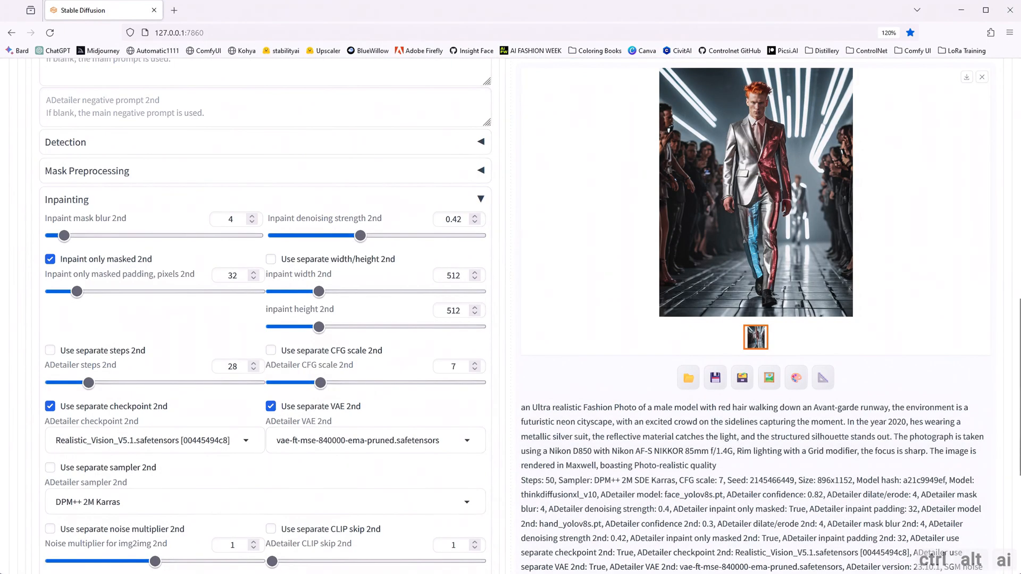
- Fill the second ADetailer unit's negative prompt with the list from "(deformed iris, deformed pupils, semi-realistic, cgi" through "too many fingers, long neck, UnrealisticDream"
{"action": "scroll", "coordinate": [227, 246], "scroll_direction": "up", "scroll_amount": 5}
{"action": "left_click", "coordinate": [119, 308]}
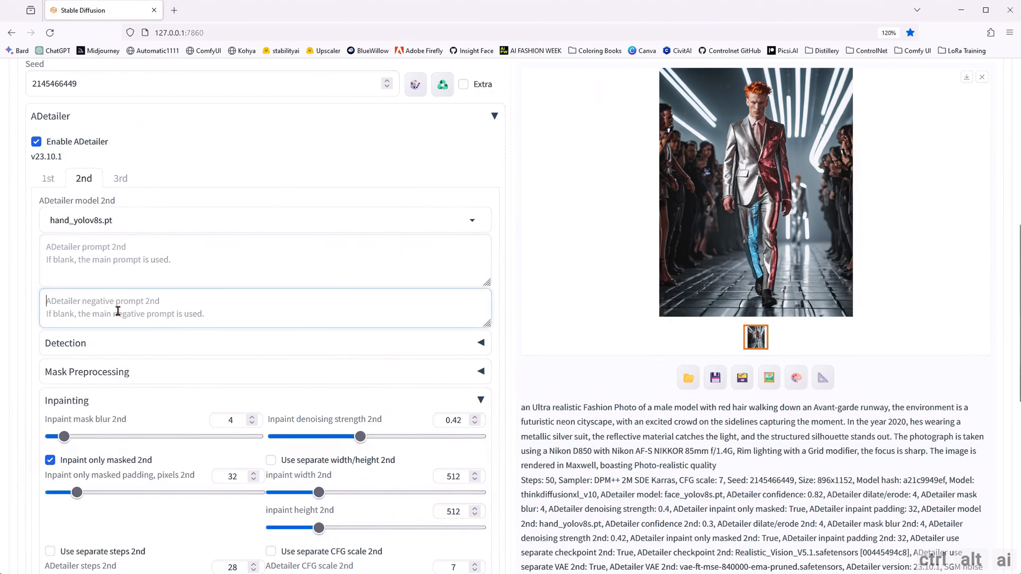
{"action": "type", "text": "(deformed iris, deformed pupils, semi-realistic, cgi, 3d, render, sketch, cartoon, drawing, anime), text, cropped, out of frame, worst quality, low quality, jpeg artifacts, ugly, duplicate, morbid, mutilated, extra fingers, mutated hands, poorly drawn hands, poorly drawn face, mutation, deformed, blurry, dehydrated, bad anatomy, bad proportions, extra limbs, cloned face, disfigured, gross proportions, malformed limbs, missing arms, missing legs, extra arms, extra legs, fused fingers, too many fingers, long neck, UnrealisticDream"}
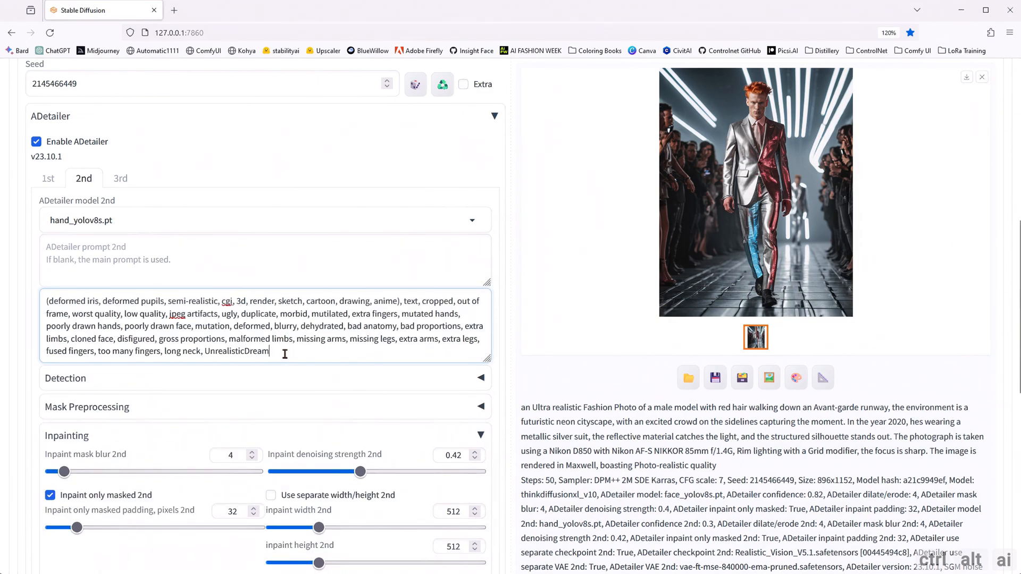
{"action": "left_click_drag", "start_coordinate": [285, 354], "coordinate": [41, 301]}
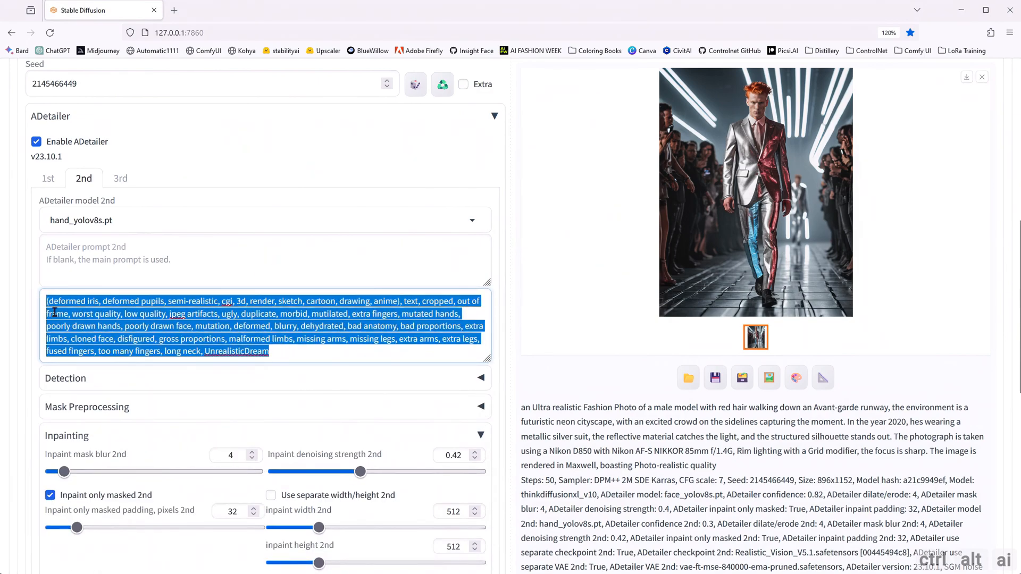
{"action": "left_click", "coordinate": [54, 312]}
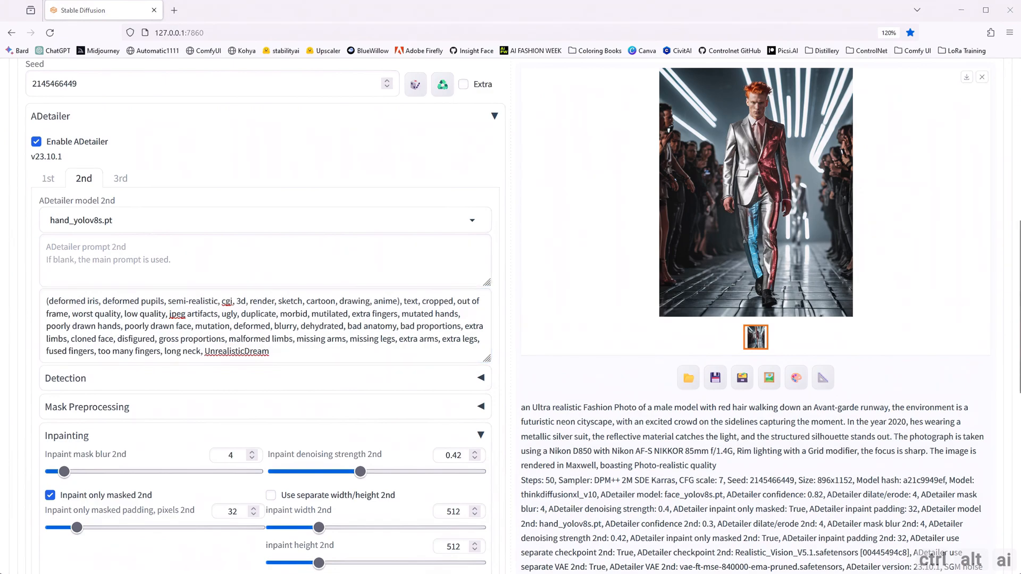
- Enter "hand" as the second ADetailer unit's prompt
{"action": "left_click", "coordinate": [126, 253]}
{"action": "type", "text": "hand"}
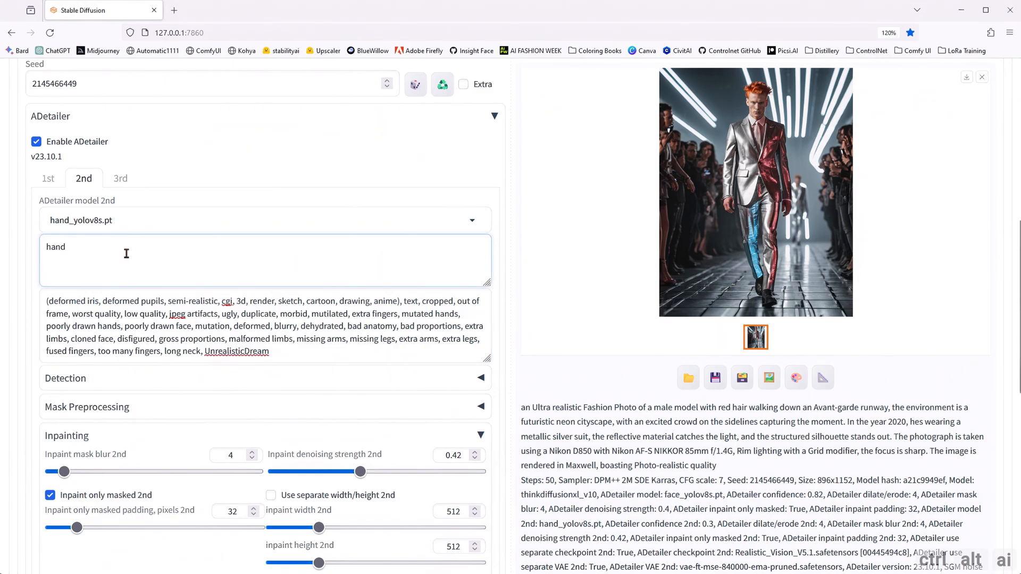
{"action": "left_click", "coordinate": [556, 384]}
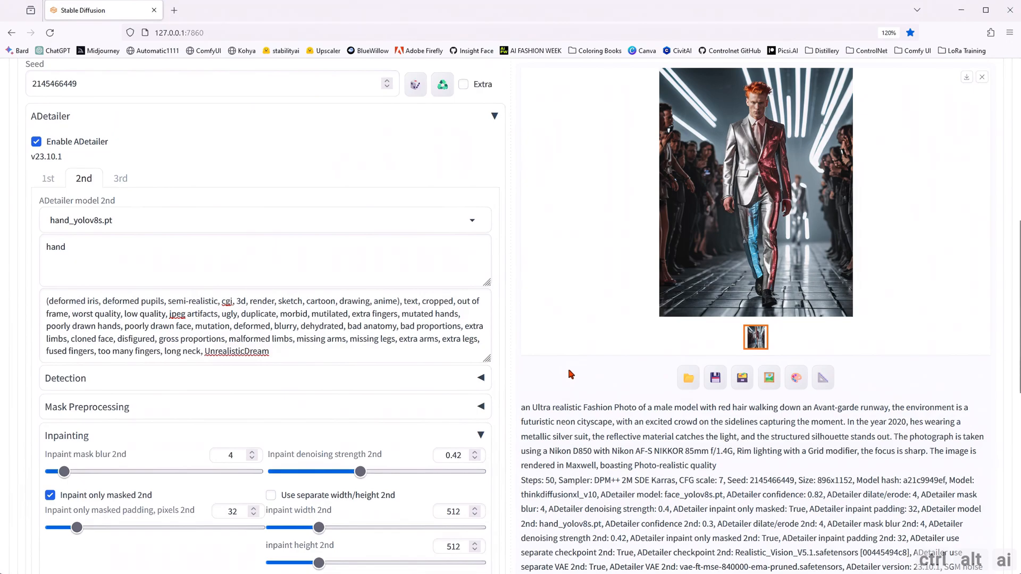
- Regenerate the runway image with the second unit's own prompts, inspect the result enlarged, and close the enlarged view
{"action": "scroll", "coordinate": [609, 300], "scroll_direction": "up", "scroll_amount": 5}
{"action": "scroll", "coordinate": [610, 301], "scroll_direction": "up", "scroll_amount": 3}
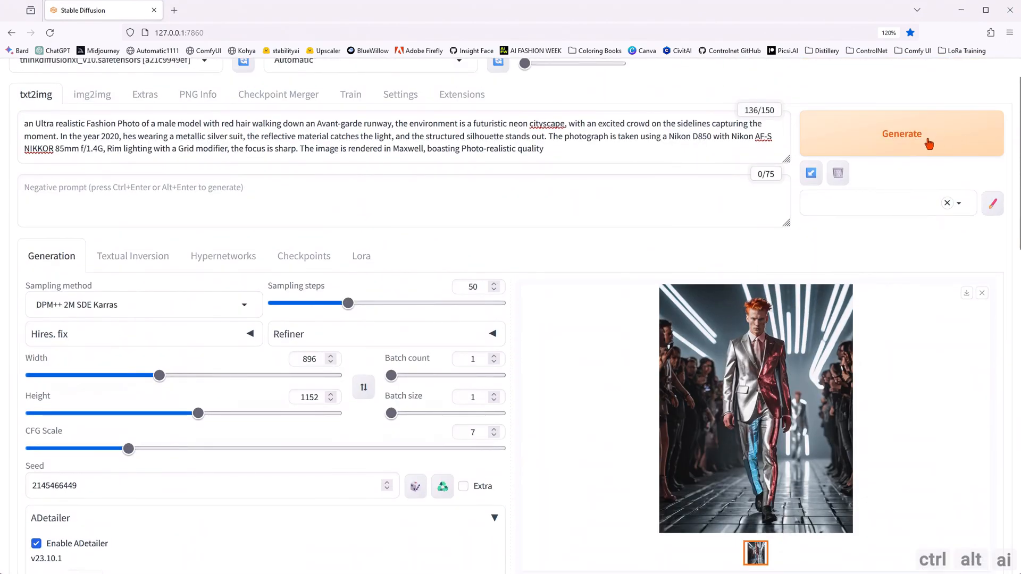
{"action": "left_click", "coordinate": [928, 145]}
{"action": "scroll", "coordinate": [593, 382], "scroll_direction": "down", "scroll_amount": 5}
{"action": "scroll", "coordinate": [590, 383], "scroll_direction": "up", "scroll_amount": 1}
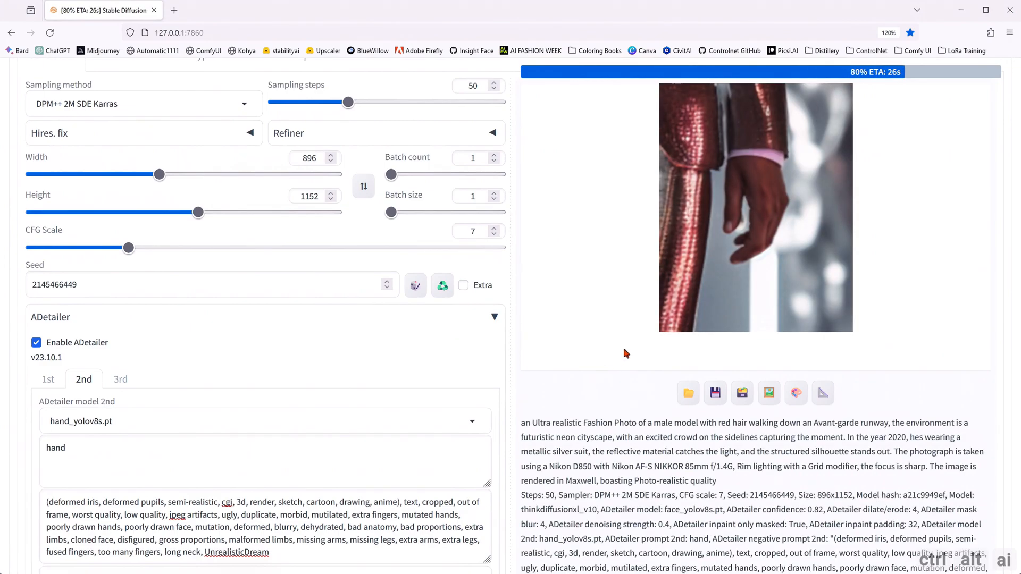
{"action": "left_click", "coordinate": [739, 267]}
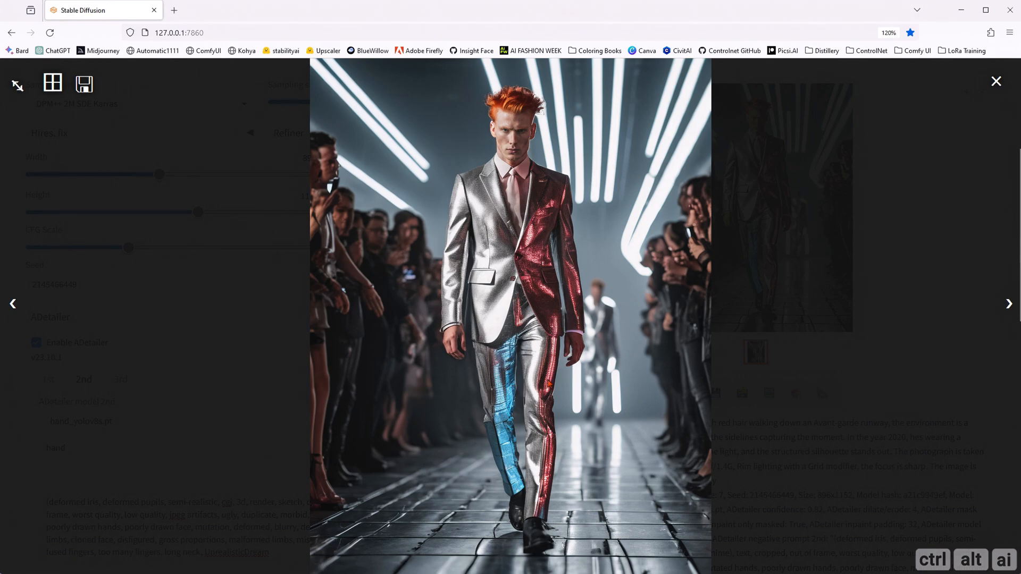
{"action": "left_click", "coordinate": [812, 407]}
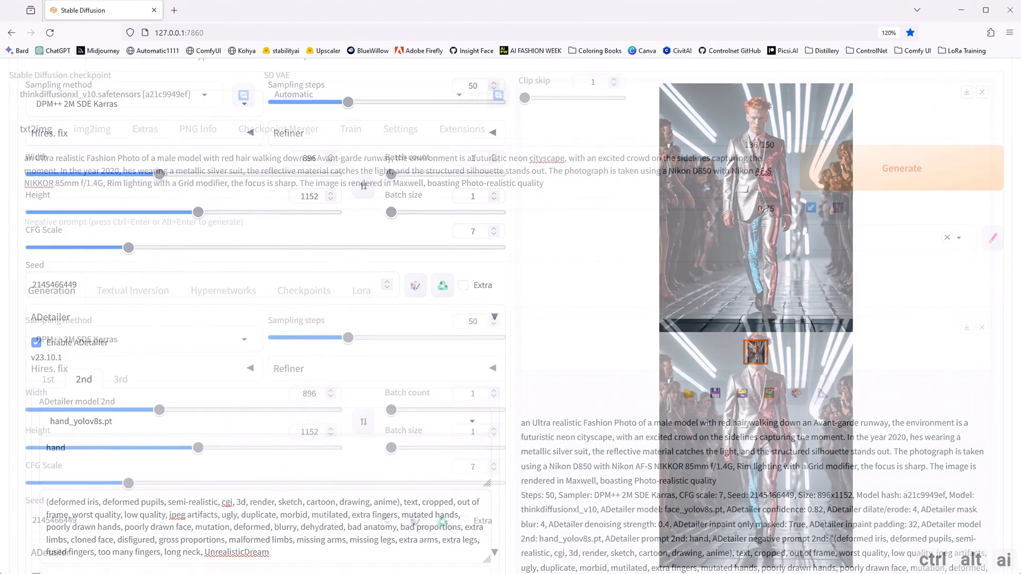
- Enter "60 year old American male" as the prompt of the first ADetailer unit, which uses face_yolov8s.pt
{"action": "scroll", "coordinate": [531, 343], "scroll_direction": "down", "scroll_amount": 7}
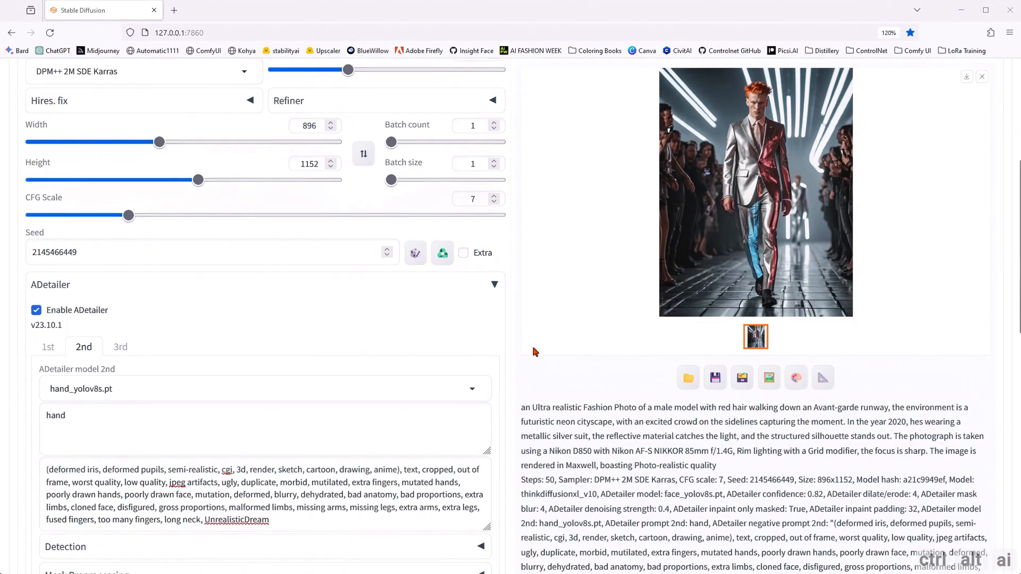
{"action": "left_click", "coordinate": [49, 215]}
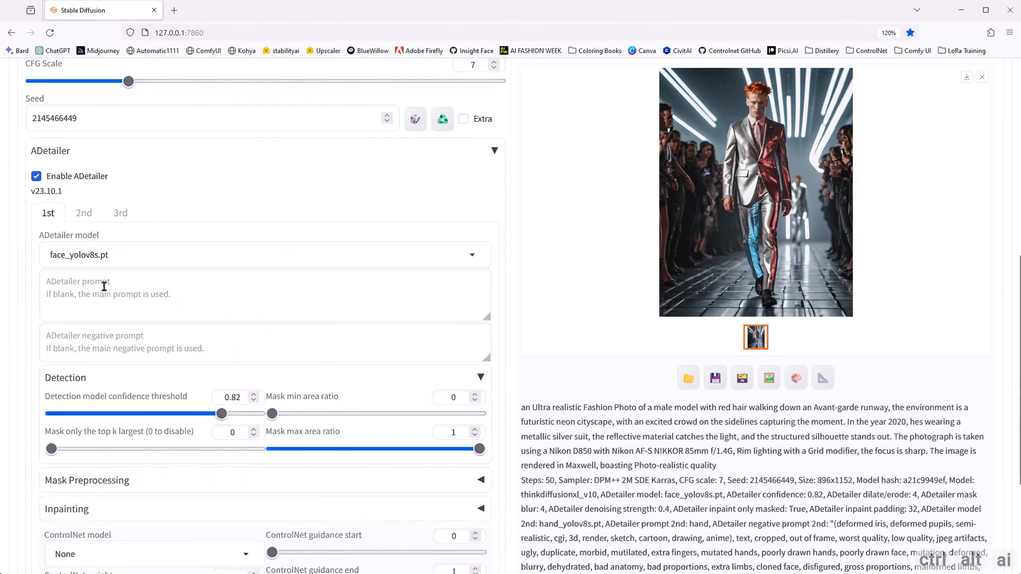
{"action": "scroll", "coordinate": [88, 309], "scroll_direction": "down", "scroll_amount": 2}
{"action": "left_click", "coordinate": [75, 226]}
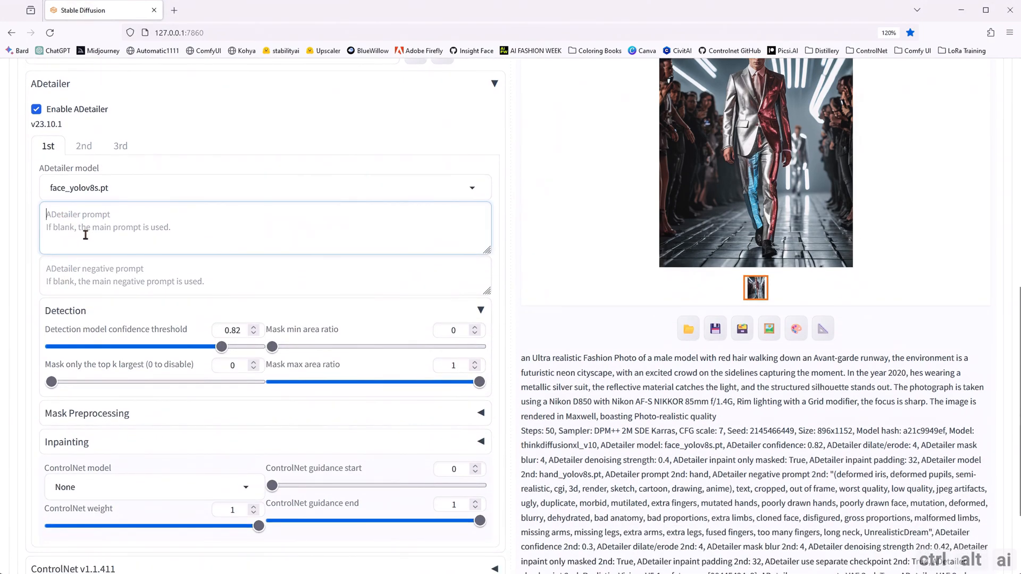
{"action": "type", "text": "60 year old American male"}
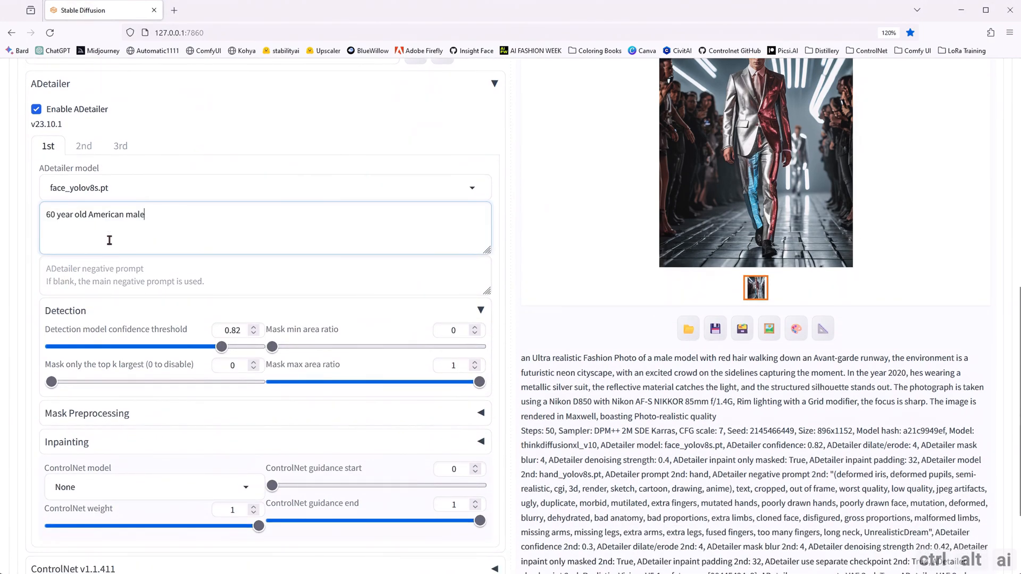
- Regenerate the runway image with the first unit's face prompt and view the result enlarged
{"action": "scroll", "coordinate": [537, 341], "scroll_direction": "up", "scroll_amount": 8}
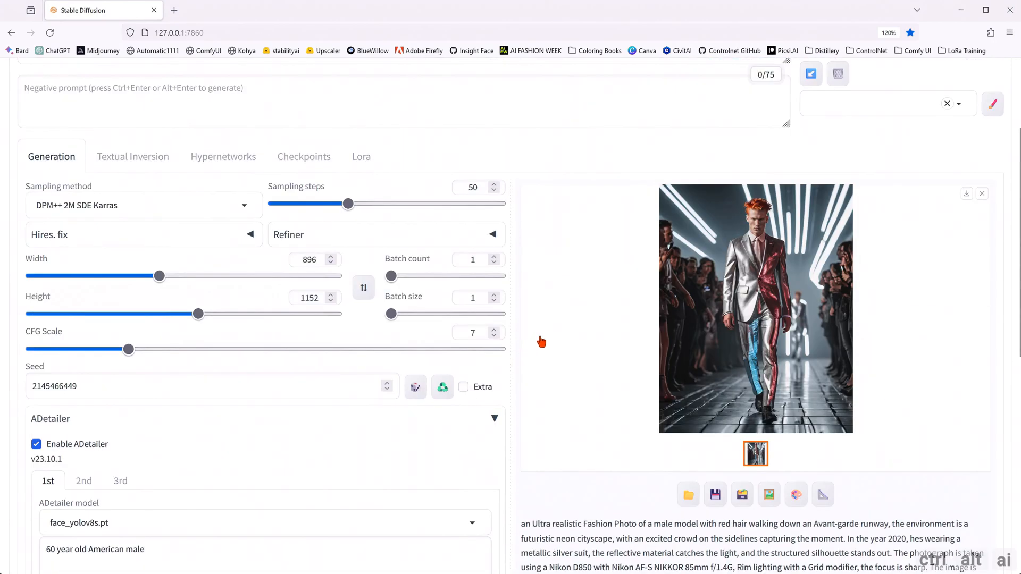
{"action": "left_click", "coordinate": [858, 187]}
{"action": "scroll", "coordinate": [627, 399], "scroll_direction": "down", "scroll_amount": 6}
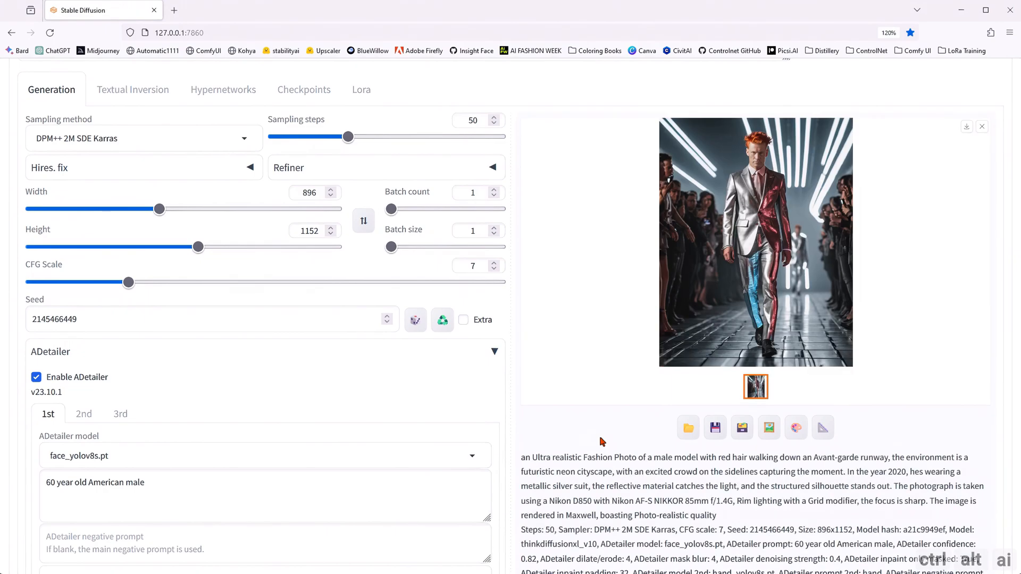
{"action": "left_click", "coordinate": [734, 303]}
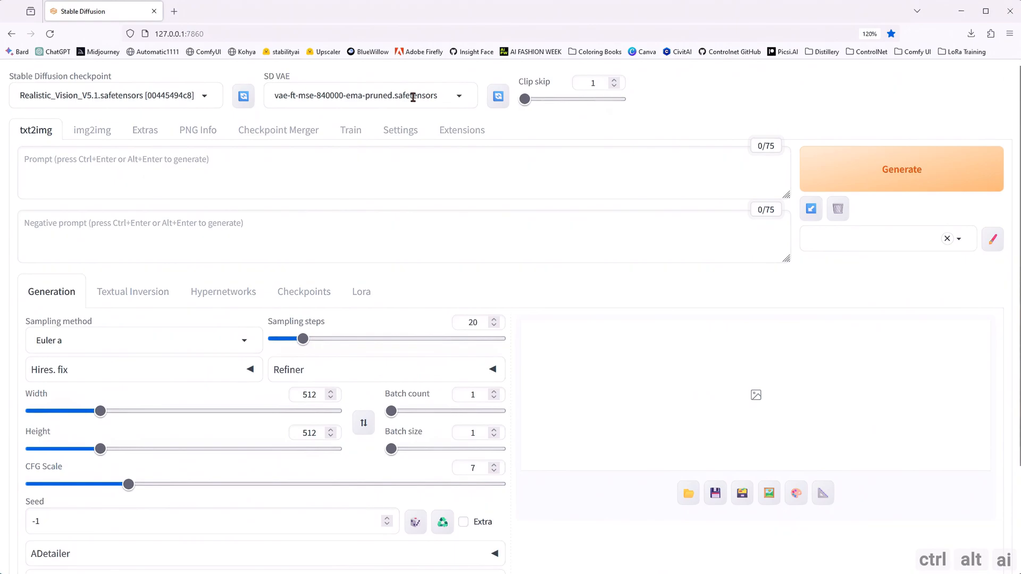
- Enter the main prompt "Close up portrait of an America Female curly hair, studio photography, dslr, bokeh, sharp, high details, casual clothes."
{"action": "left_click", "coordinate": [57, 169]}
{"action": "type", "text": "Close up portrait of an America Female curly hair, studio photography, dslr, bokeh, sharp, high details, casual clothes."}
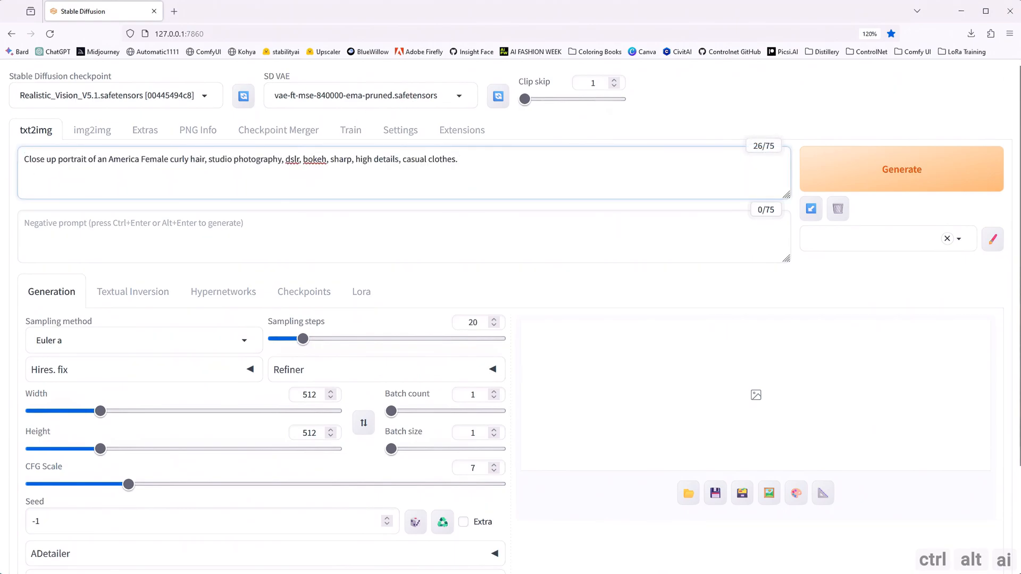
- Choose the DPM++ 2M SDE Karras sampling method and set the sampling steps to 70
{"action": "left_click", "coordinate": [249, 341]}
{"action": "left_click", "coordinate": [100, 128]}
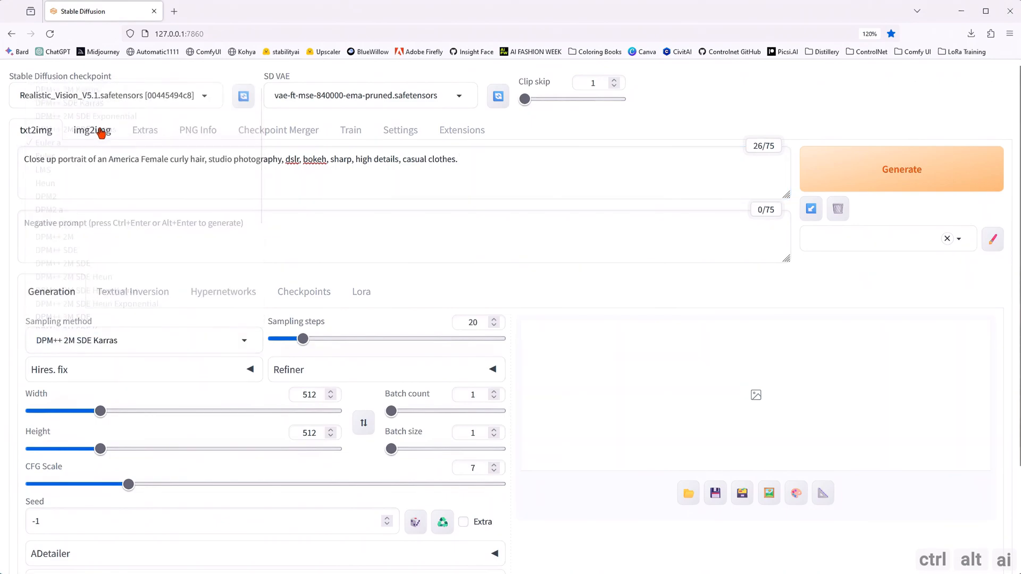
{"action": "double_click", "coordinate": [472, 322]}
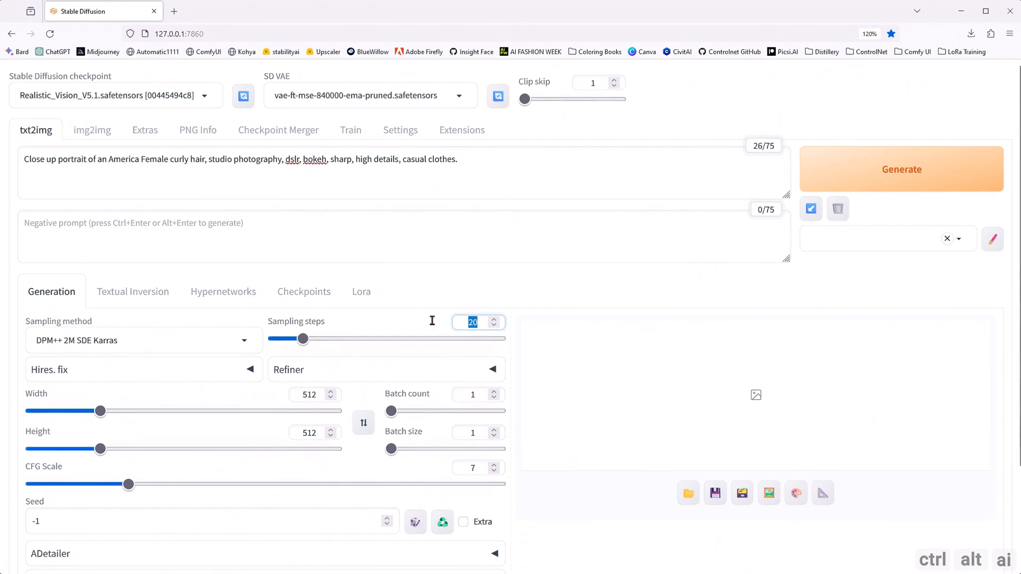
{"action": "type", "text": "70"}
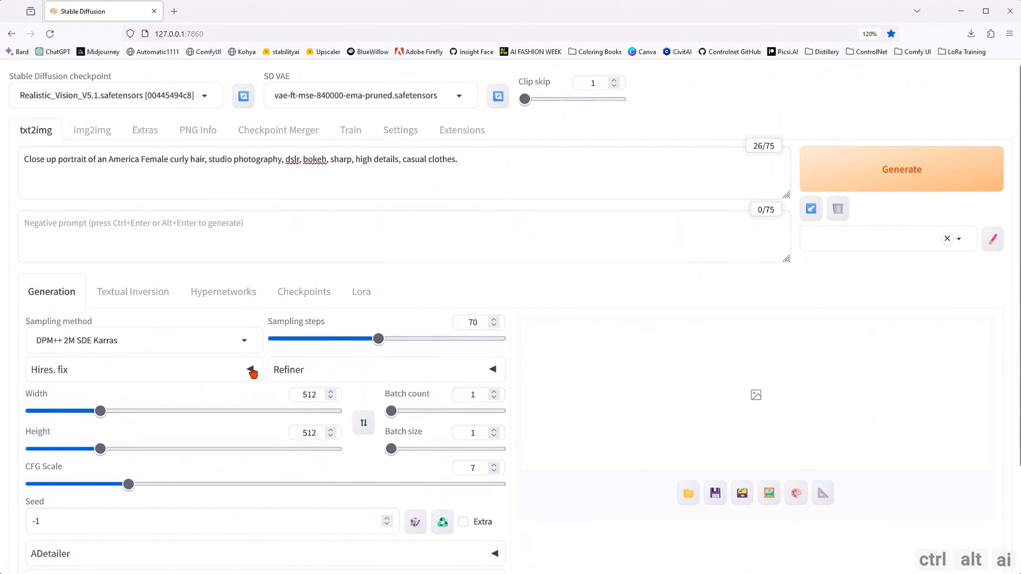
- Enable Hires. fix with the 4x_foolhardy_Remacri upscaler and 30 hires steps
{"action": "left_click", "coordinate": [250, 369]}
{"action": "left_click", "coordinate": [162, 404]}
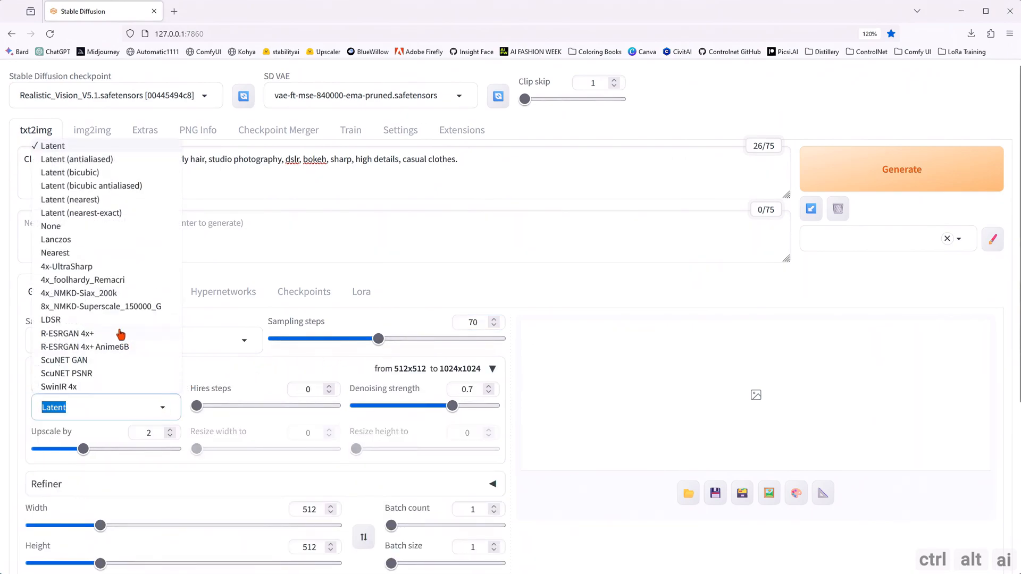
{"action": "left_click", "coordinate": [109, 283]}
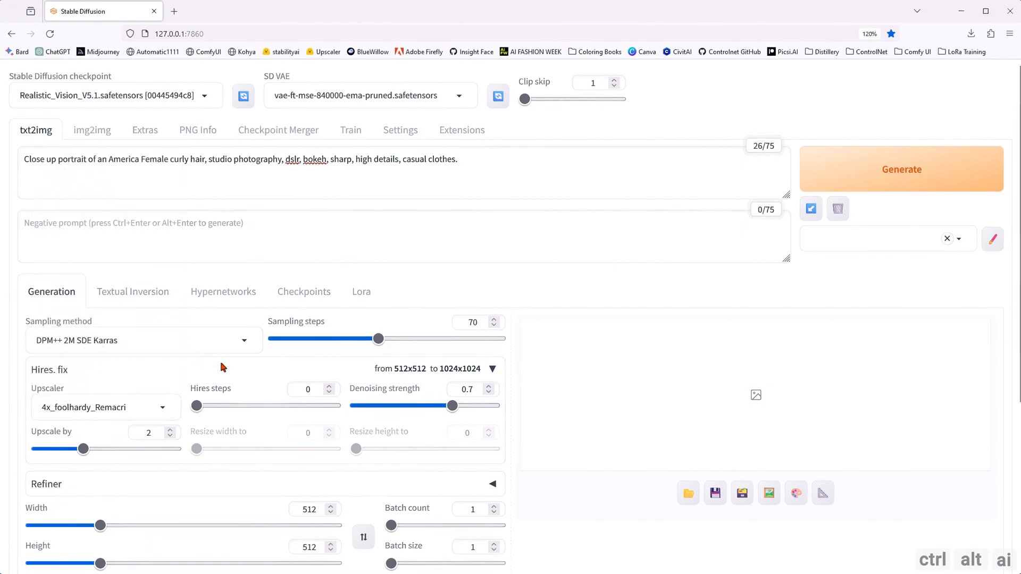
{"action": "double_click", "coordinate": [309, 391]}
{"action": "type", "text": "30"}
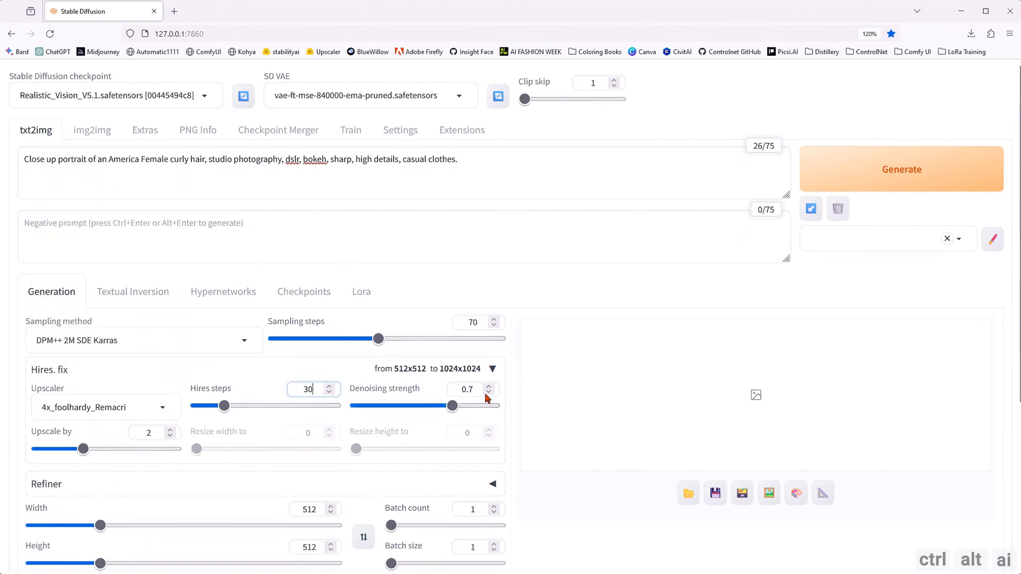
- Set the Hires. fix denoising strength to 0.3
{"action": "left_click", "coordinate": [475, 390]}
{"action": "key", "text": "BackSpace"}
{"action": "type", "text": "3"}
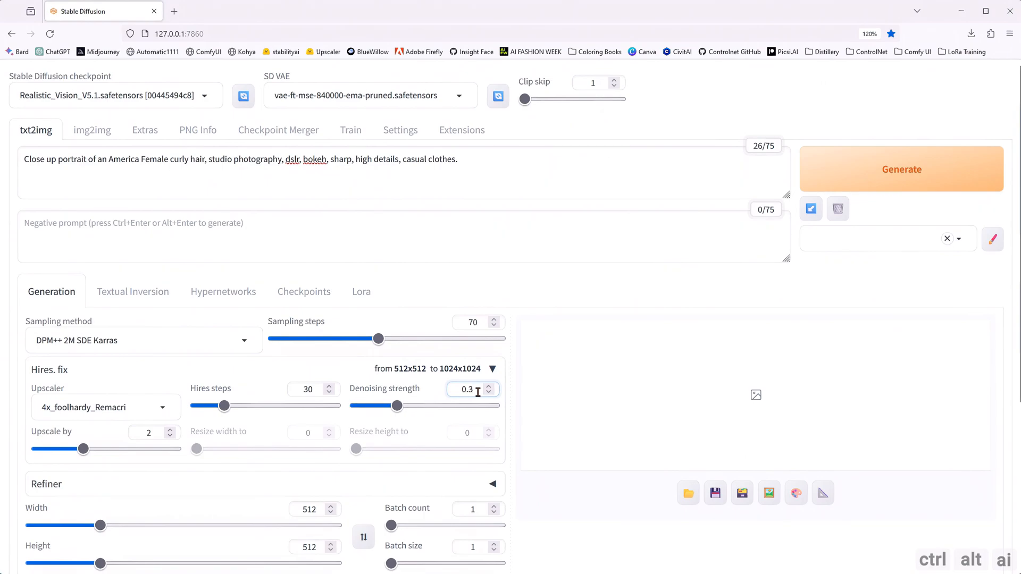
{"action": "scroll", "coordinate": [478, 405], "scroll_direction": "down", "scroll_amount": 2}
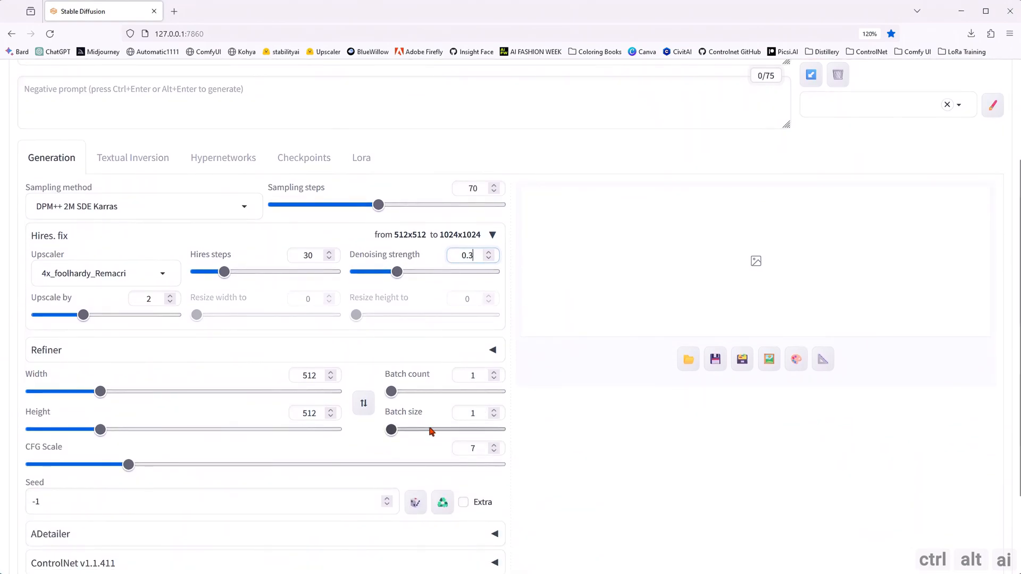
{"action": "scroll", "coordinate": [87, 424], "scroll_direction": "down", "scroll_amount": 2}
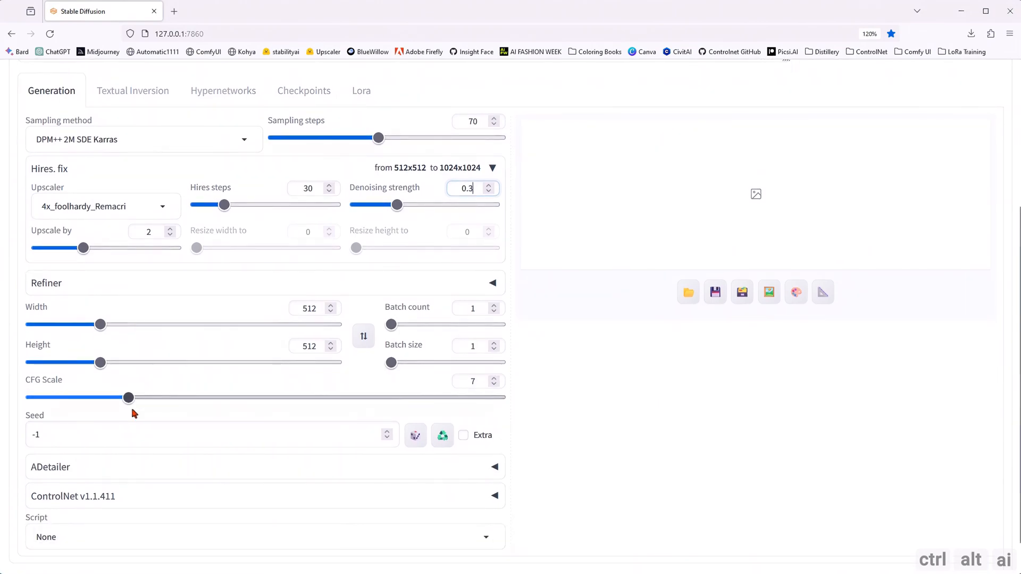
{"action": "triple_click", "coordinate": [78, 409]}
{"action": "type", "text": "3198305"}
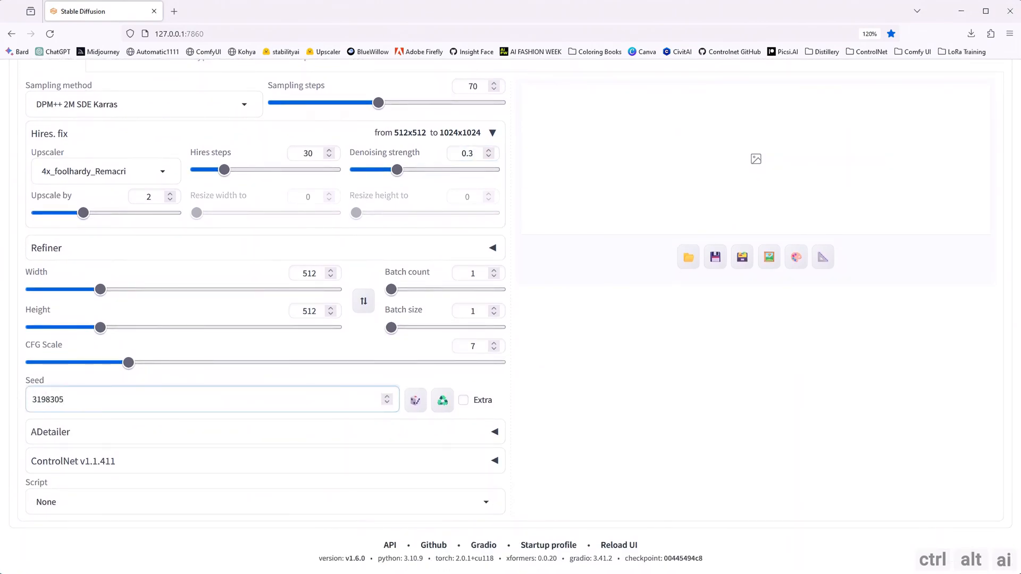
- Generate the curly-haired portrait, inspect it enlarged, and close the enlarged view
{"action": "scroll", "coordinate": [510, 353], "scroll_direction": "up", "scroll_amount": 4}
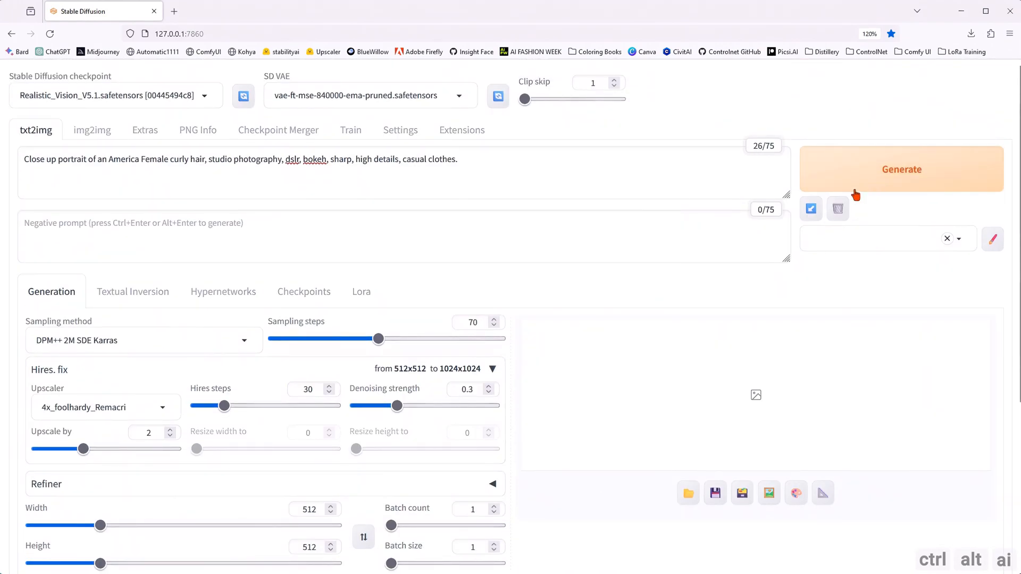
{"action": "left_click", "coordinate": [875, 192]}
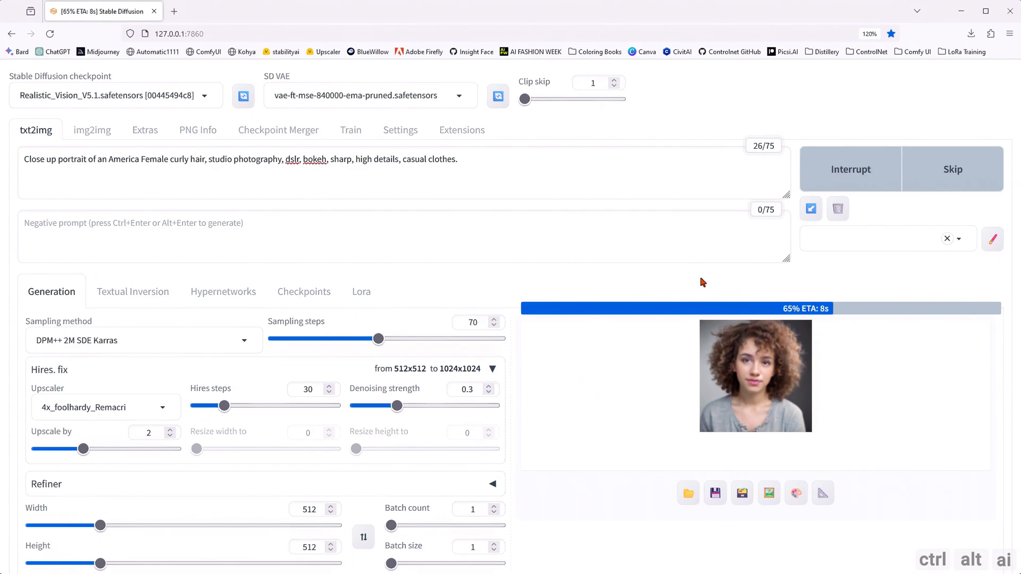
{"action": "scroll", "coordinate": [664, 281], "scroll_direction": "down", "scroll_amount": 4}
{"action": "scroll", "coordinate": [645, 281], "scroll_direction": "up", "scroll_amount": 2}
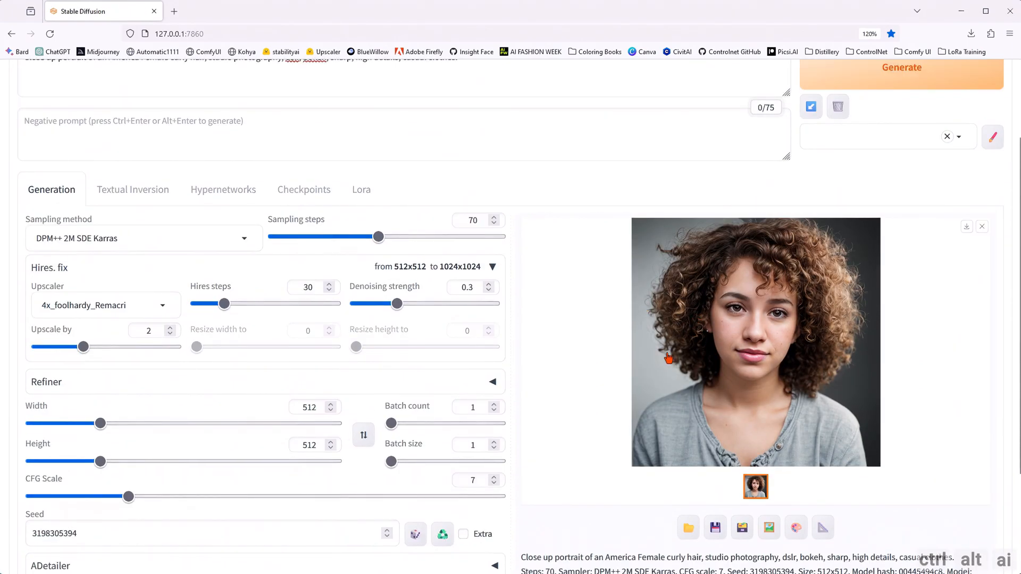
{"action": "left_click", "coordinate": [715, 348]}
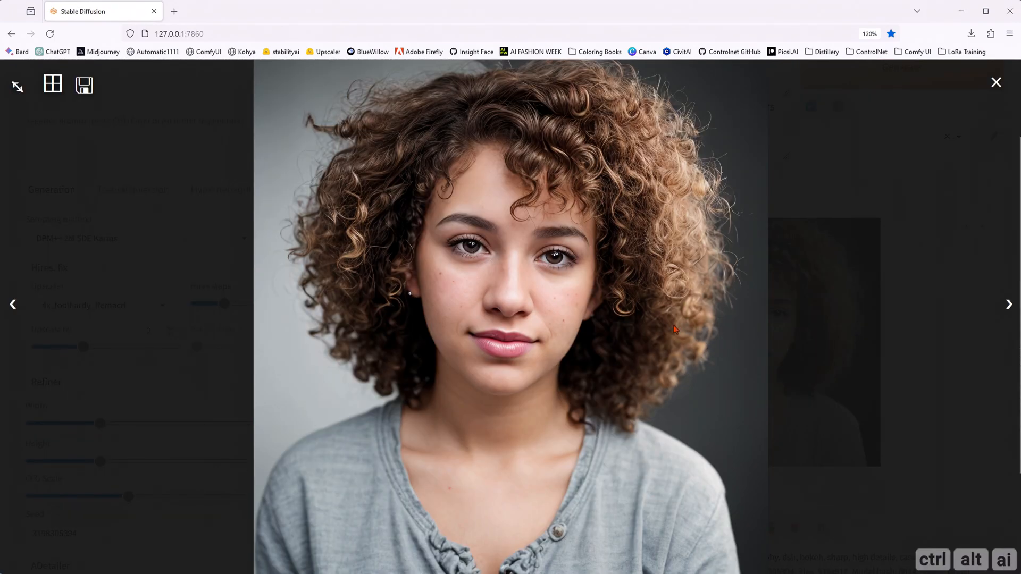
{"action": "left_click", "coordinate": [828, 389]}
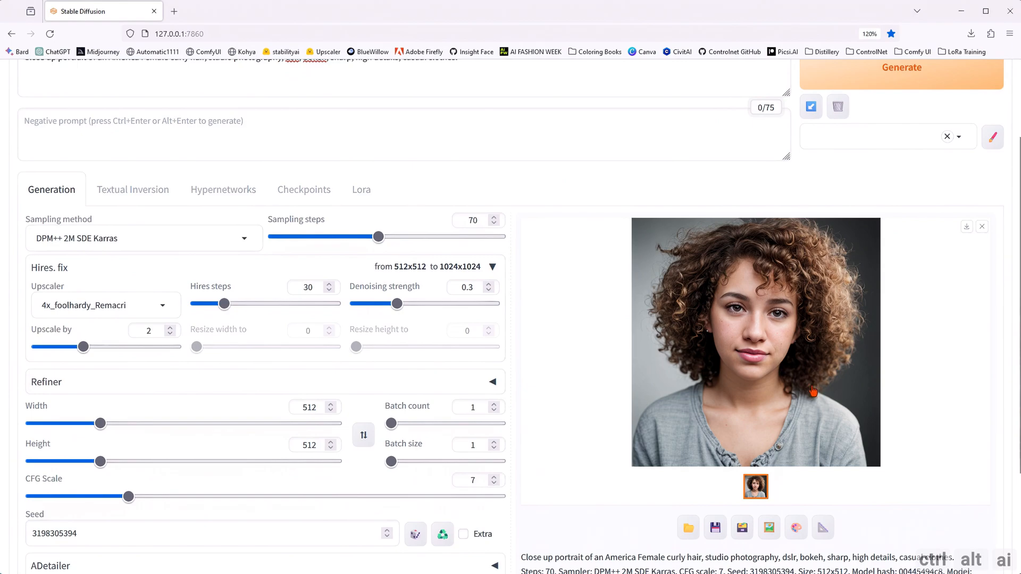
- Enable ADetailer with the face_yolov8s.pt model and the prompt "light makeup, coral pink lipstick" in the first unit
{"action": "scroll", "coordinate": [459, 349], "scroll_direction": "down", "scroll_amount": 2}
{"action": "scroll", "coordinate": [458, 349], "scroll_direction": "down", "scroll_amount": 1}
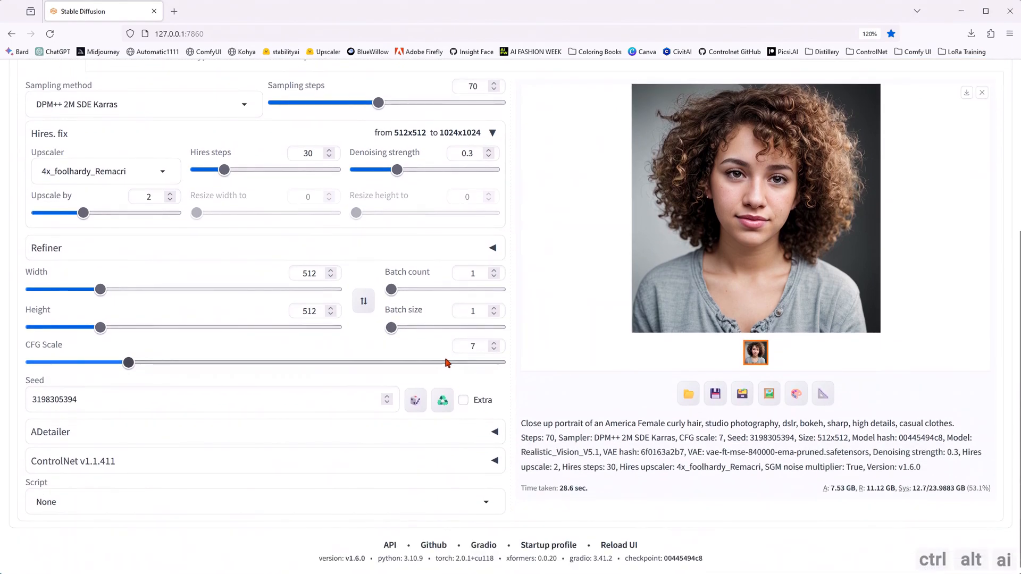
{"action": "left_click", "coordinate": [492, 433]}
{"action": "scroll", "coordinate": [246, 412], "scroll_direction": "down", "scroll_amount": 4}
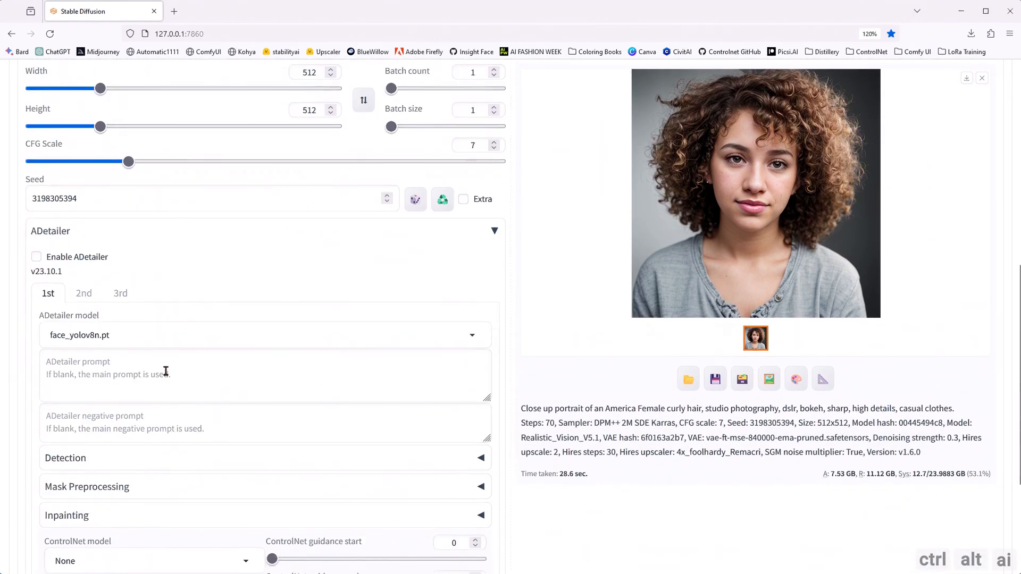
{"action": "left_click", "coordinate": [474, 336]}
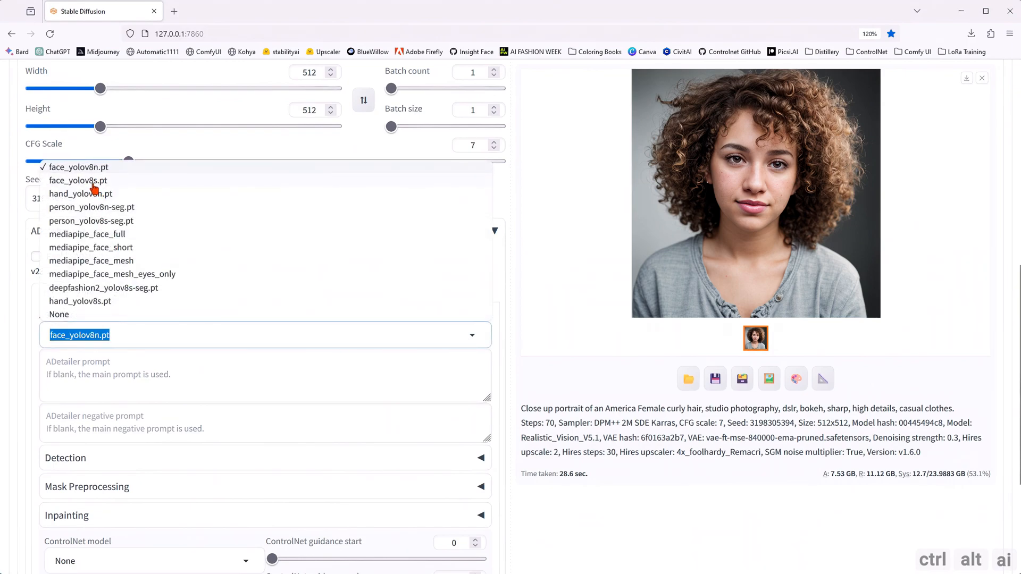
{"action": "left_click", "coordinate": [93, 182]}
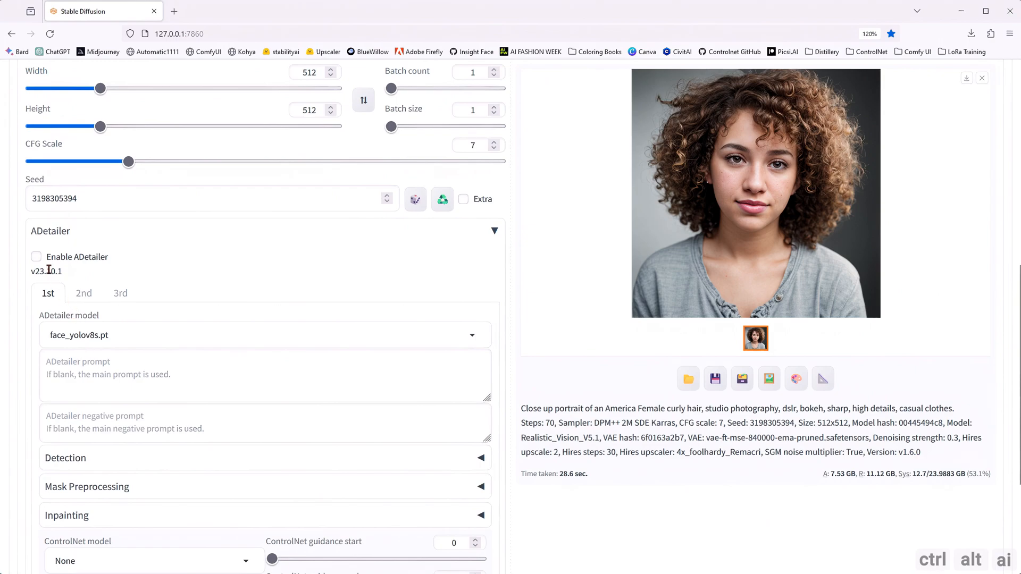
{"action": "left_click", "coordinate": [37, 258]}
{"action": "left_click", "coordinate": [78, 367]}
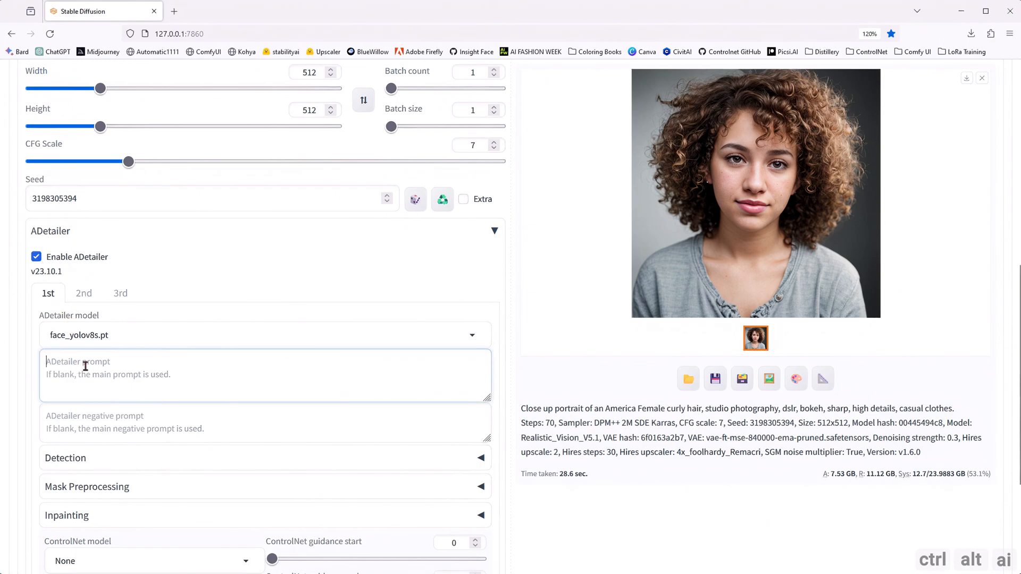
{"action": "type", "text": "light makeup, coral pink lipstick"}
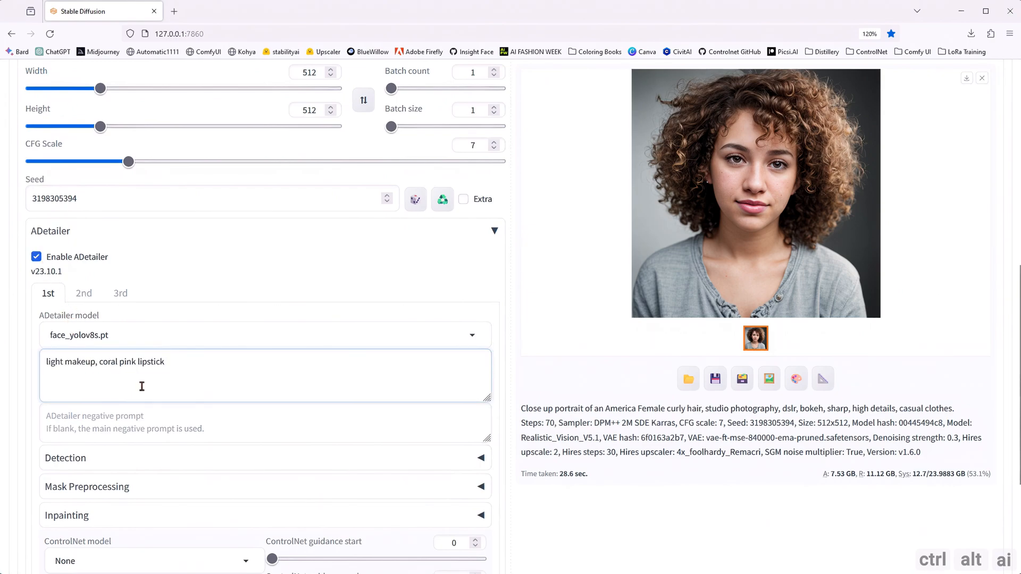
- Generate the portrait with the makeup prompt, inspect it enlarged, and close the enlarged view
{"action": "scroll", "coordinate": [159, 396], "scroll_direction": "down", "scroll_amount": 2}
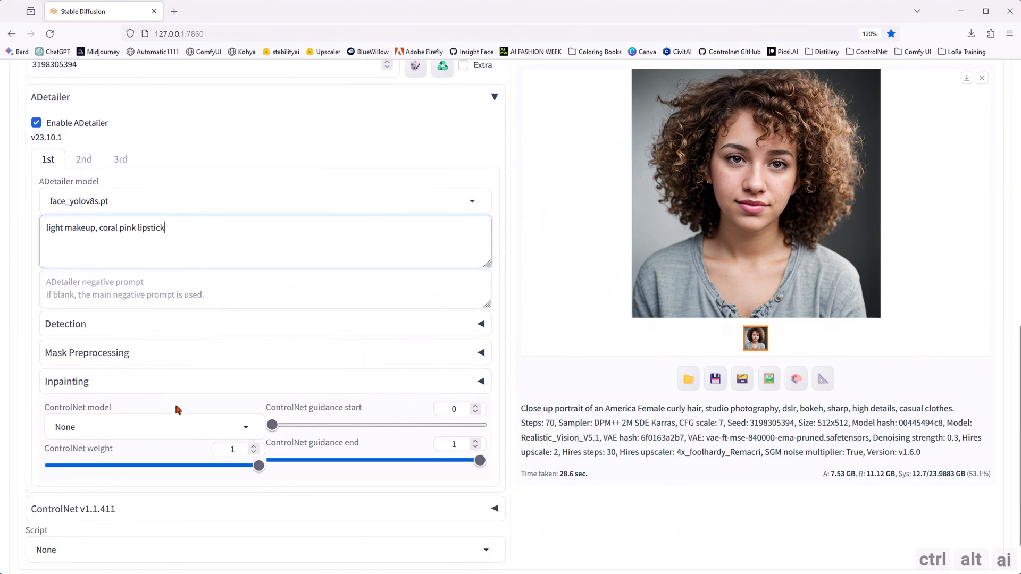
{"action": "scroll", "coordinate": [178, 409], "scroll_direction": "down", "scroll_amount": 1}
{"action": "scroll", "coordinate": [580, 434], "scroll_direction": "up", "scroll_amount": 10}
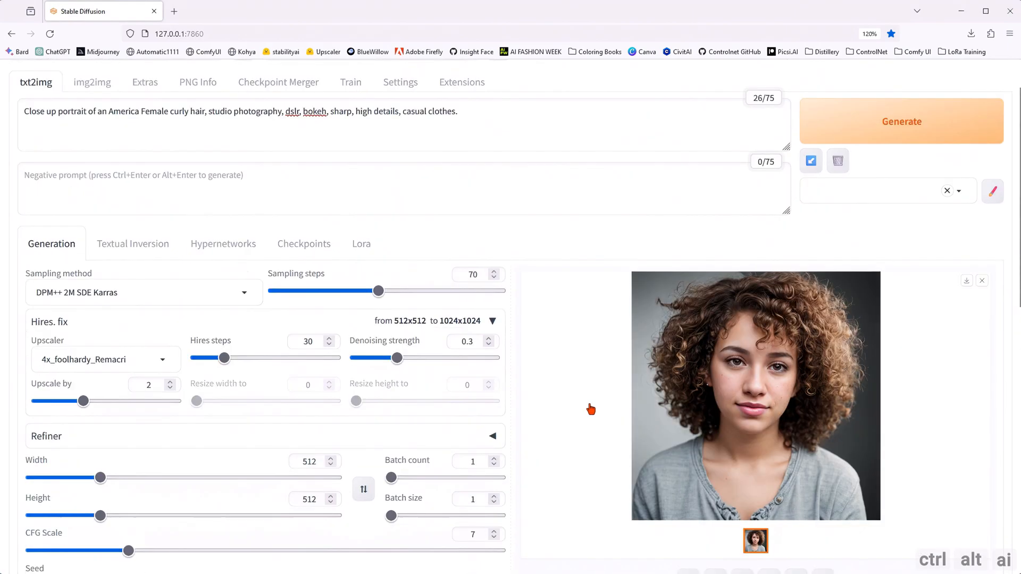
{"action": "scroll", "coordinate": [590, 410], "scroll_direction": "up", "scroll_amount": 1}
{"action": "scroll", "coordinate": [590, 367], "scroll_direction": "down", "scroll_amount": 2}
{"action": "scroll", "coordinate": [583, 355], "scroll_direction": "up", "scroll_amount": 2}
{"action": "left_click", "coordinate": [924, 162]}
{"action": "scroll", "coordinate": [568, 437], "scroll_direction": "down", "scroll_amount": 2}
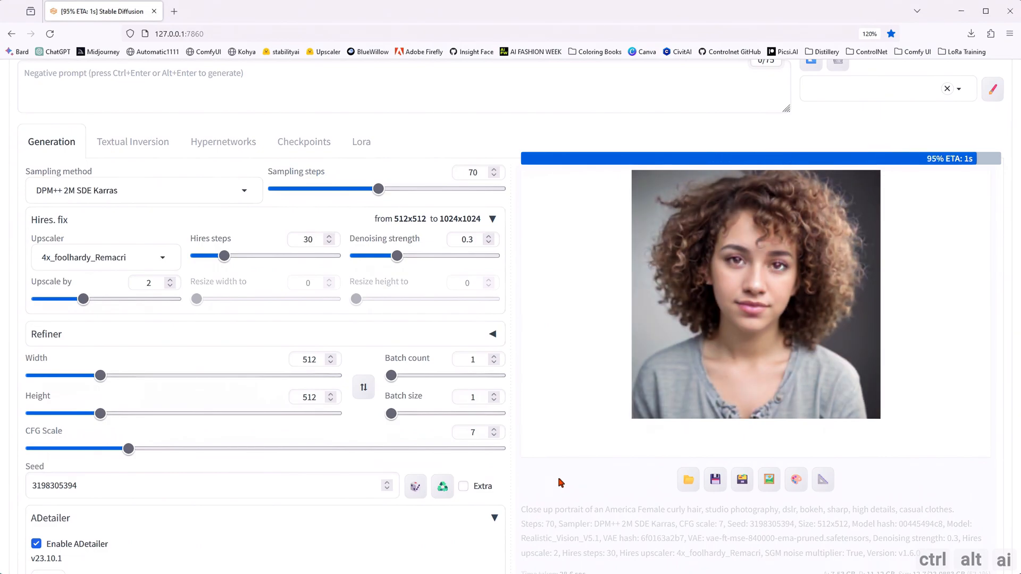
{"action": "left_click", "coordinate": [718, 349]}
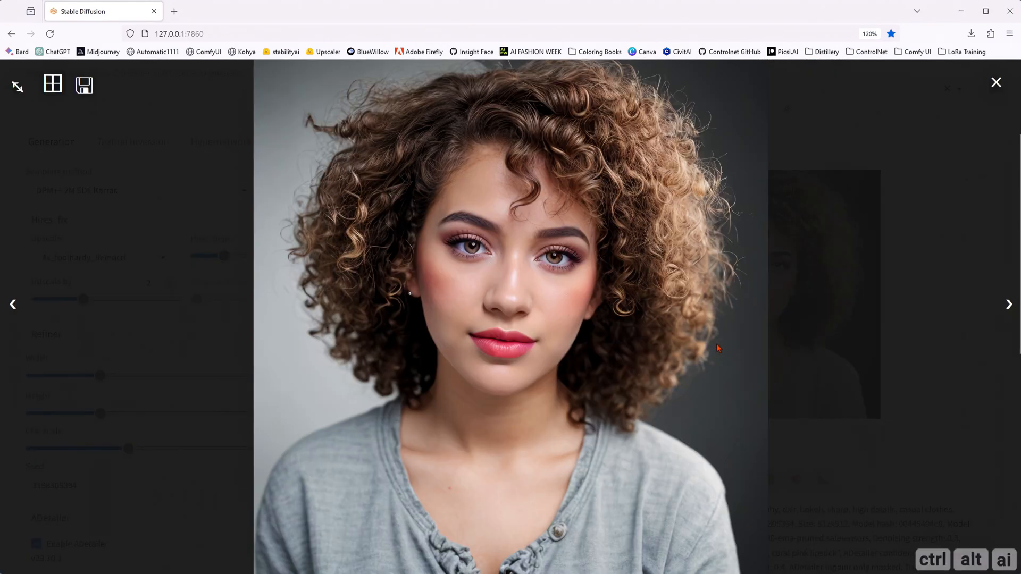
{"action": "left_click", "coordinate": [803, 359]}
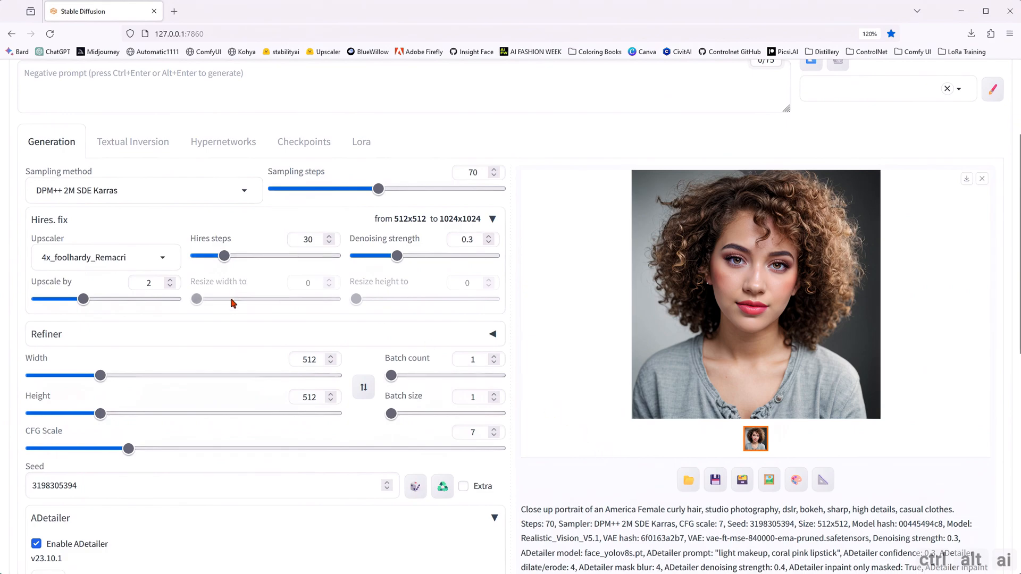
- Set the second ADetailer unit to deepfashion2_yolov8s-seg.pt with the prompt "red and yellow floral pattern on blue color casual clothes"
{"action": "scroll", "coordinate": [234, 296], "scroll_direction": "down", "scroll_amount": 5}
{"action": "scroll", "coordinate": [157, 335], "scroll_direction": "down", "scroll_amount": 2}
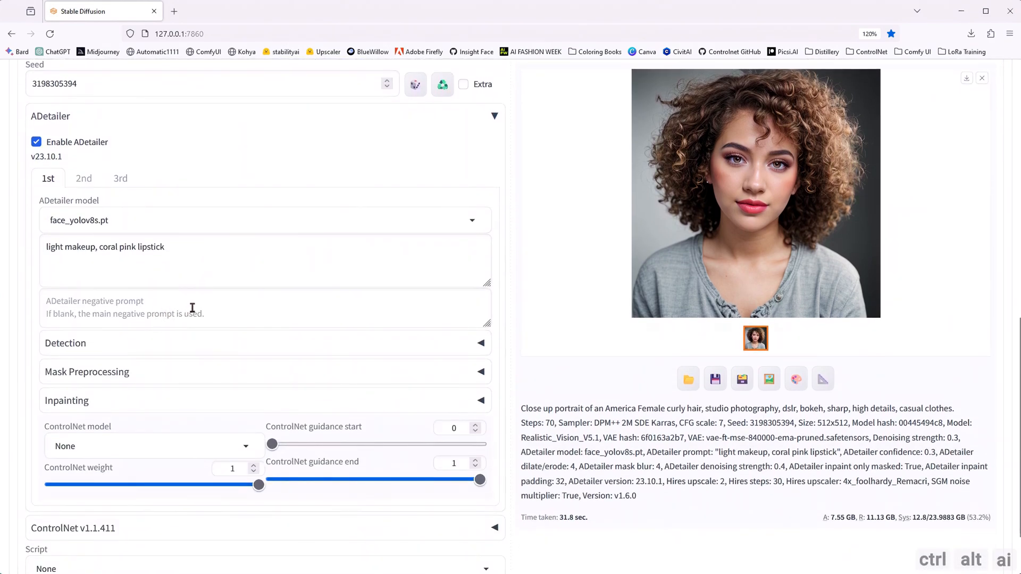
{"action": "left_click", "coordinate": [84, 179]}
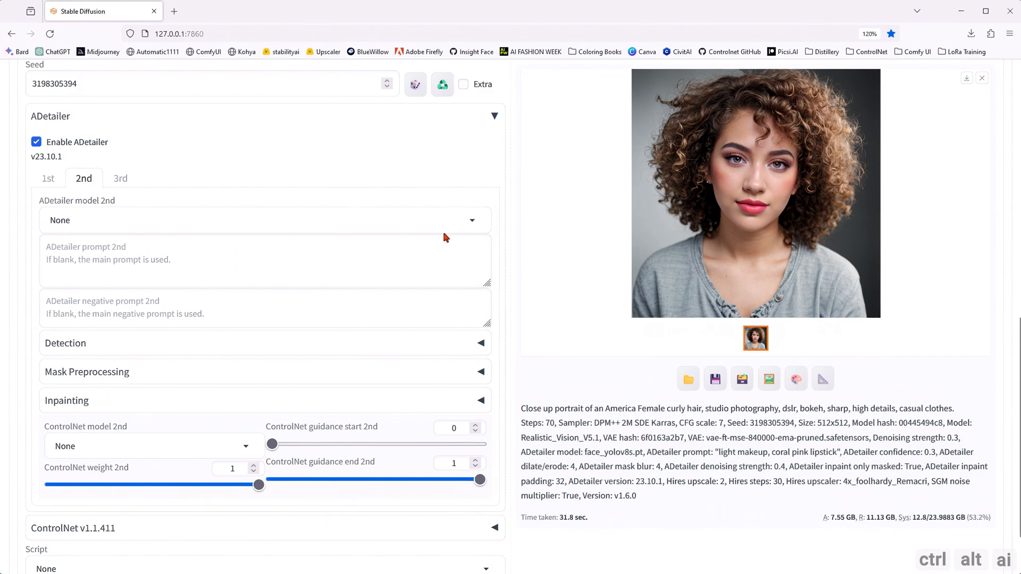
{"action": "left_click", "coordinate": [473, 223]}
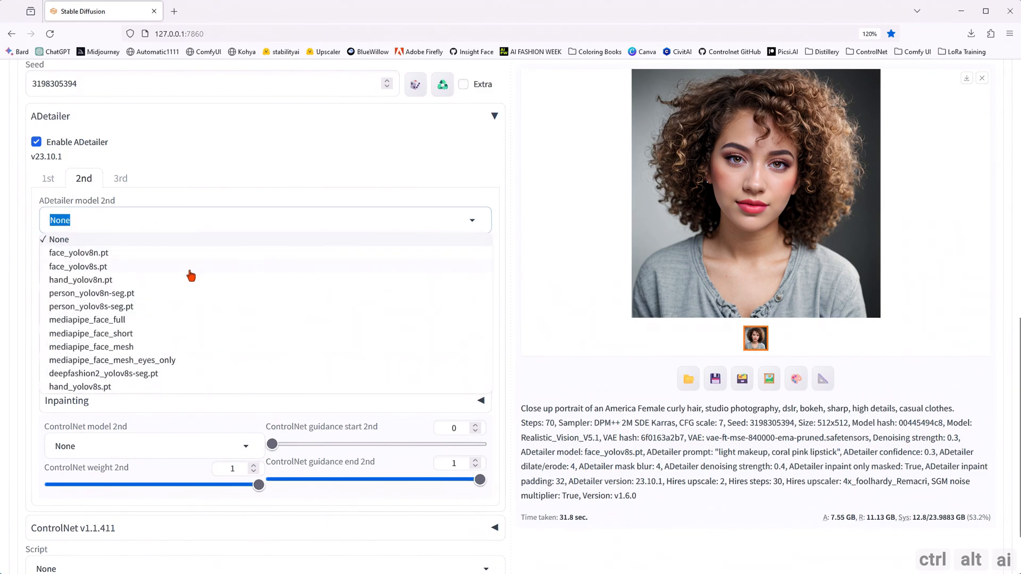
{"action": "left_click", "coordinate": [121, 375]}
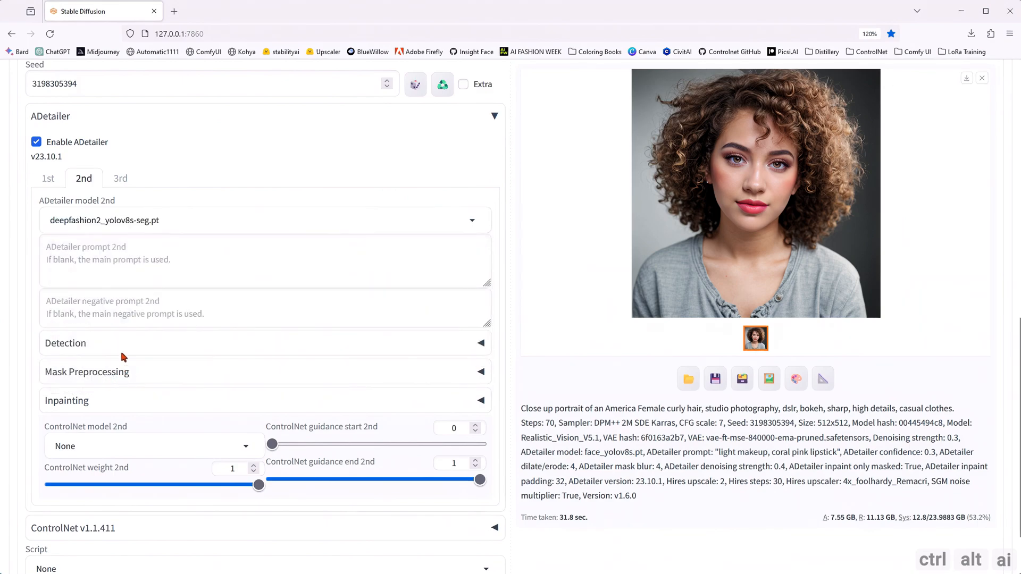
{"action": "left_click", "coordinate": [88, 253]}
{"action": "type", "text": "red and yellow floral pattern on blue color casual clothes"}
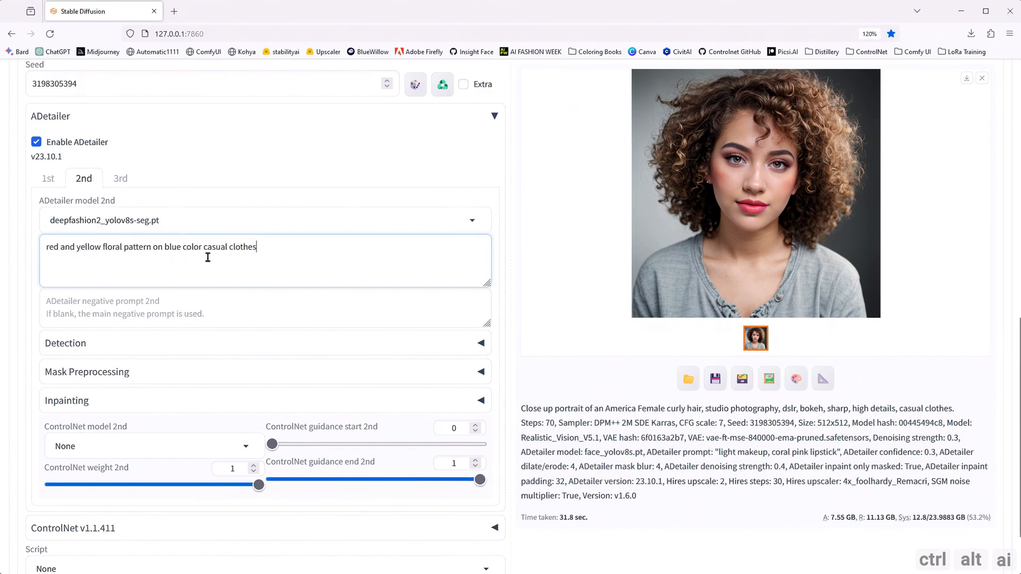
- Set the second ADetailer unit's inpaint denoising strength to 1
{"action": "scroll", "coordinate": [181, 305], "scroll_direction": "down", "scroll_amount": 2}
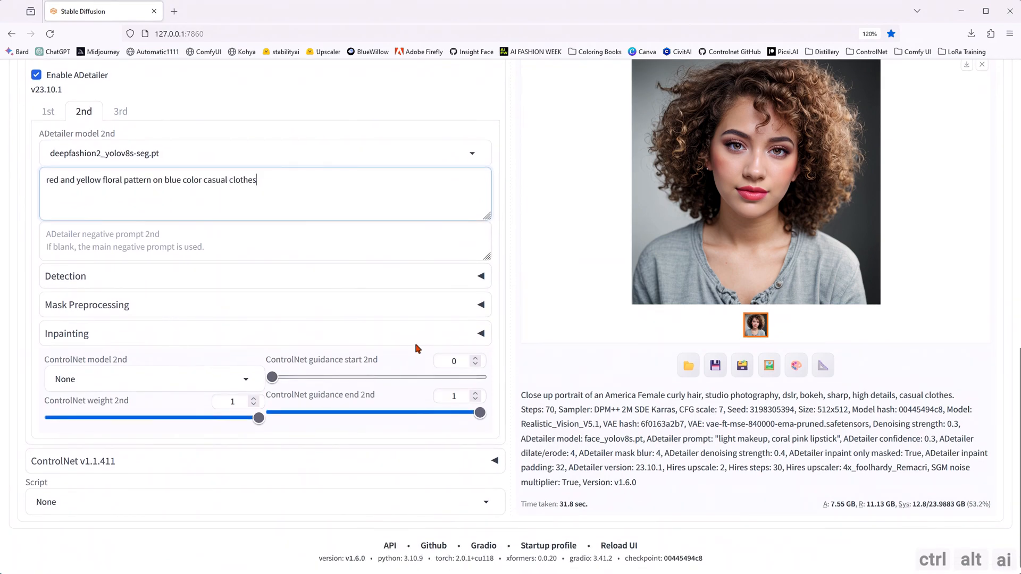
{"action": "left_click", "coordinate": [480, 335]}
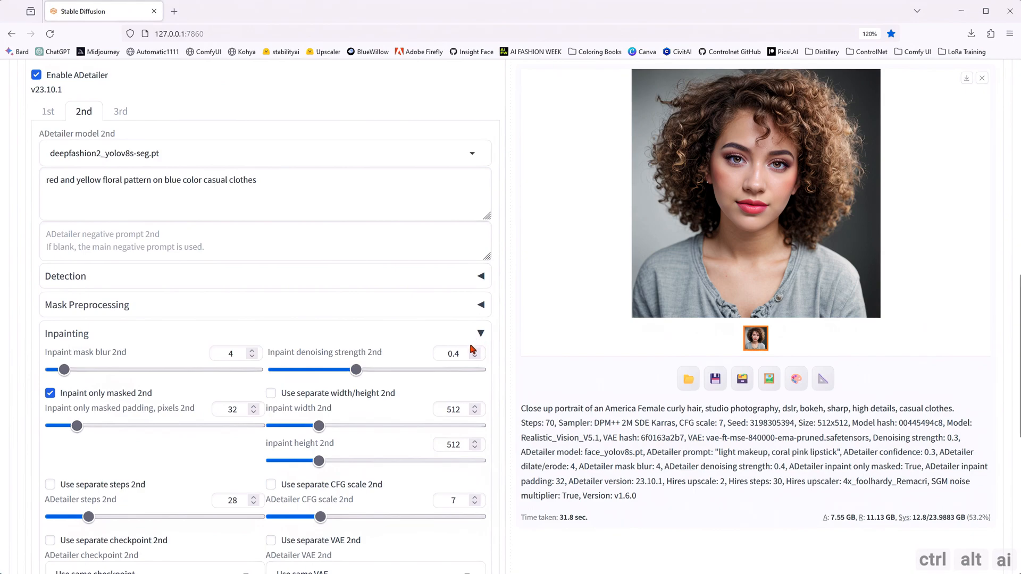
{"action": "left_click_drag", "start_coordinate": [407, 372], "coordinate": [480, 377]}
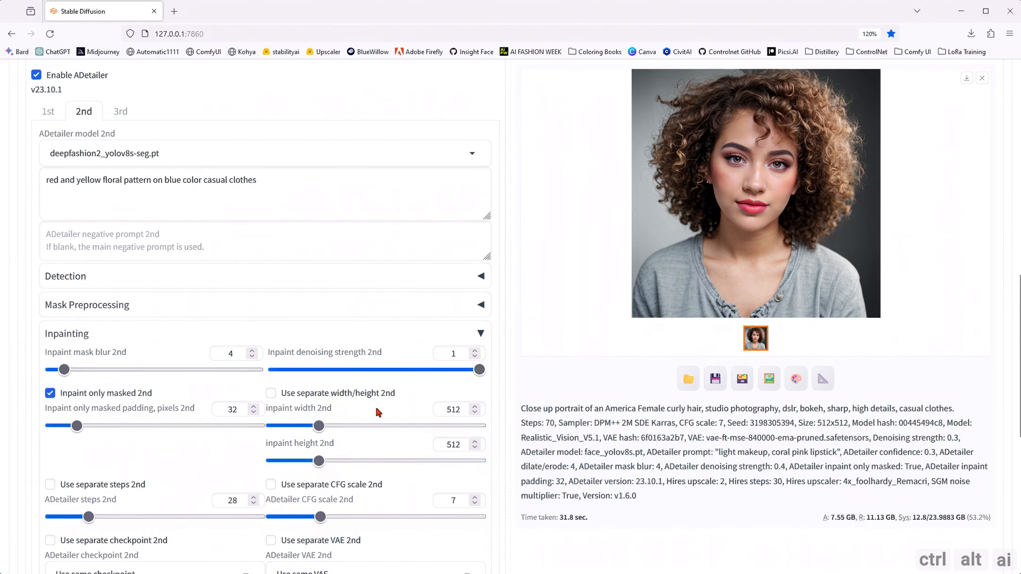
- Give the second ADetailer unit the separate checkpoint cyberrealistic_v32.safetensors and the separate VAE vae-ft-mse-840000-ema-pruned.safetensors
{"action": "scroll", "coordinate": [378, 412], "scroll_direction": "down", "scroll_amount": 1}
{"action": "scroll", "coordinate": [378, 412], "scroll_direction": "down", "scroll_amount": 1}
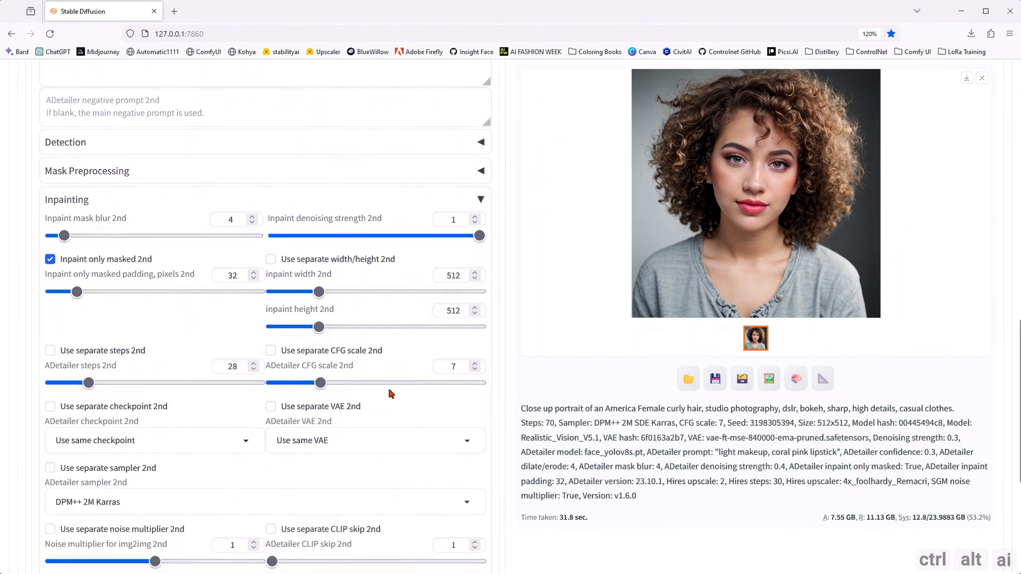
{"action": "scroll", "coordinate": [391, 393], "scroll_direction": "down", "scroll_amount": 1}
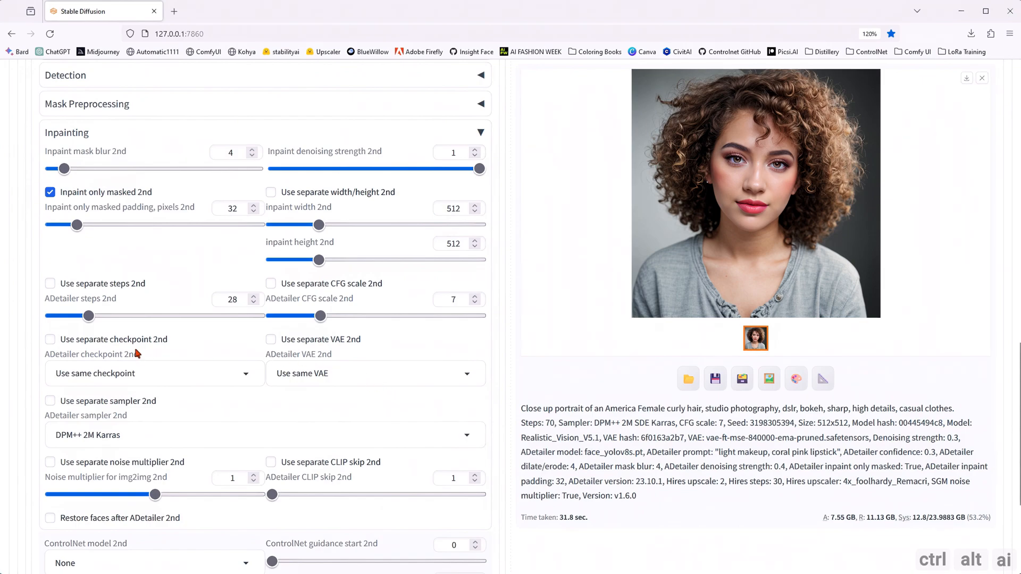
{"action": "left_click", "coordinate": [115, 346]}
{"action": "left_click", "coordinate": [250, 375]}
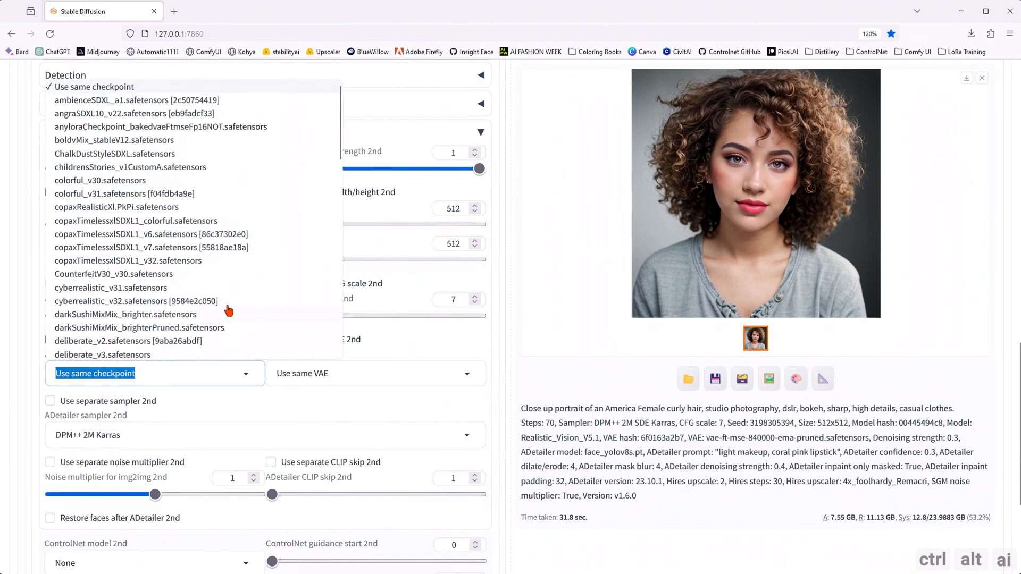
{"action": "left_click", "coordinate": [183, 303]}
{"action": "left_click", "coordinate": [335, 380]}
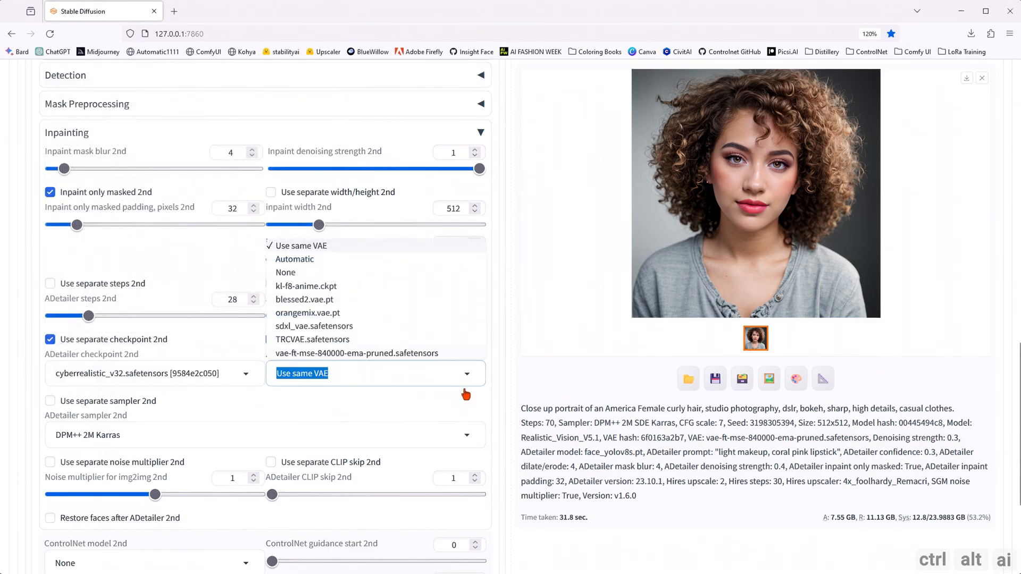
{"action": "left_click", "coordinate": [383, 354]}
- Set the second ADetailer unit's ControlNet model to control_v11f1e_sd15_tile
{"action": "scroll", "coordinate": [494, 378], "scroll_direction": "down", "scroll_amount": 3}
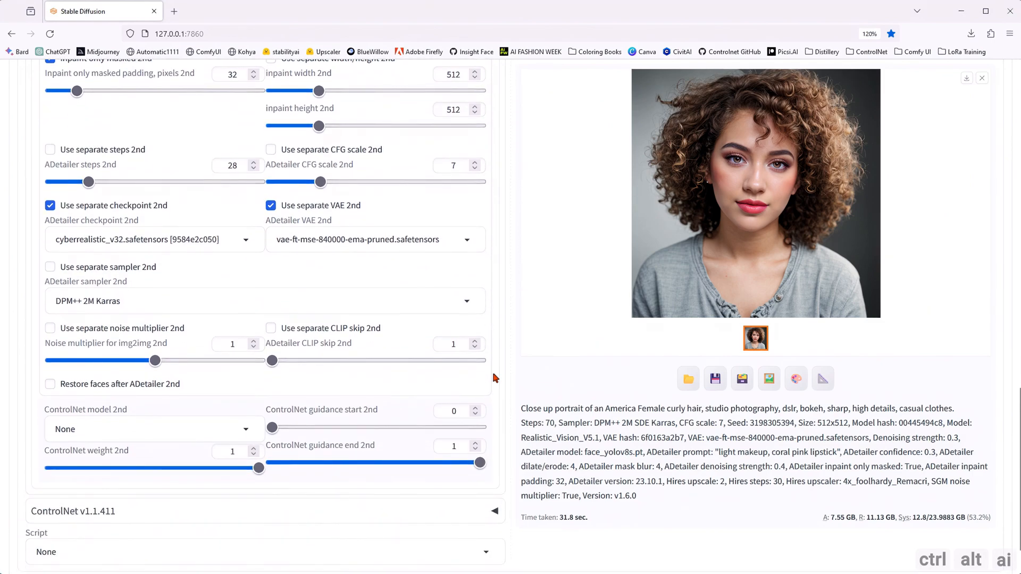
{"action": "left_click", "coordinate": [245, 431]}
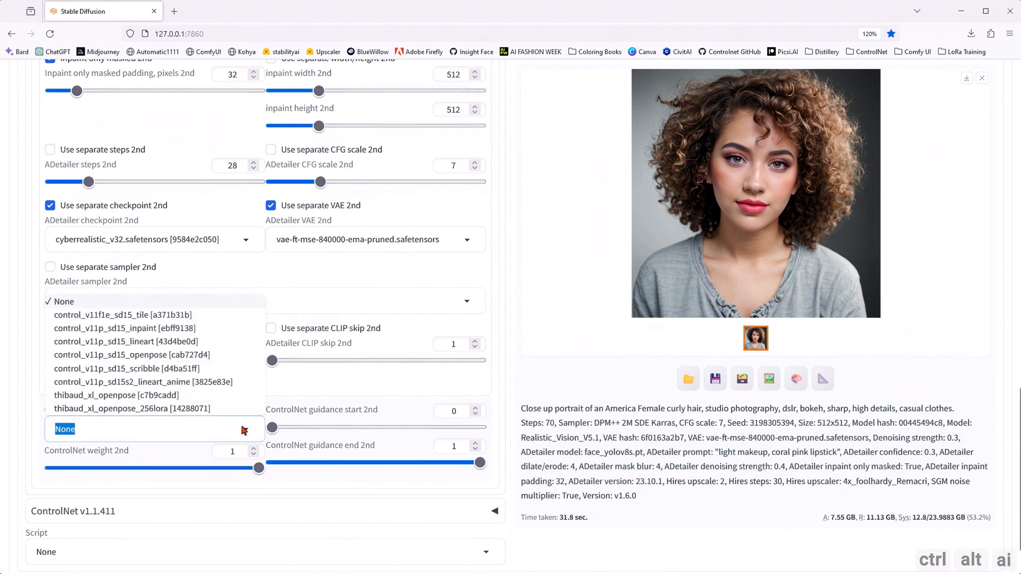
{"action": "left_click", "coordinate": [153, 317]}
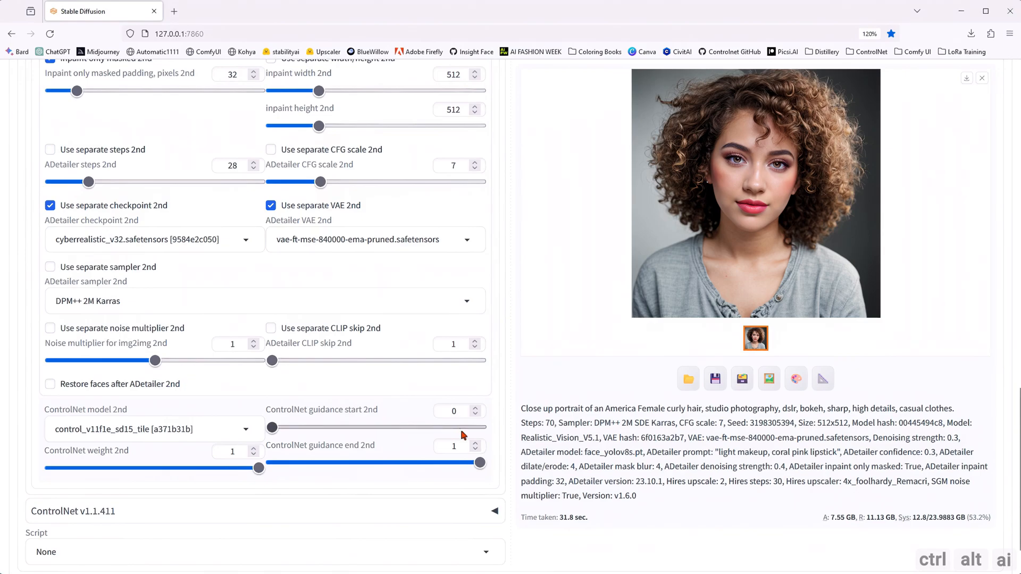
- Generate the portrait with both the face makeup and floral clothing ADetailer units applied
{"action": "scroll", "coordinate": [510, 431], "scroll_direction": "up", "scroll_amount": 7}
{"action": "scroll", "coordinate": [582, 372], "scroll_direction": "up", "scroll_amount": 10}
{"action": "left_click", "coordinate": [844, 183]}
{"action": "scroll", "coordinate": [585, 362], "scroll_direction": "down", "scroll_amount": 5}
{"action": "scroll", "coordinate": [579, 369], "scroll_direction": "up", "scroll_amount": 1}
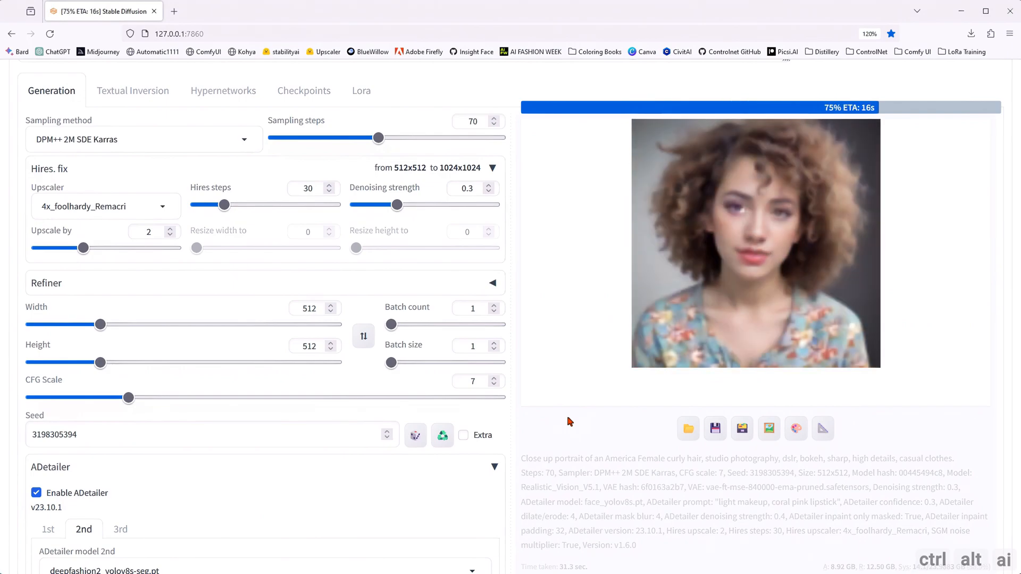
- Set the third ADetailer unit's model to mediapipe_face_mesh_eyes_only
{"action": "scroll", "coordinate": [199, 421], "scroll_direction": "down", "scroll_amount": 4}
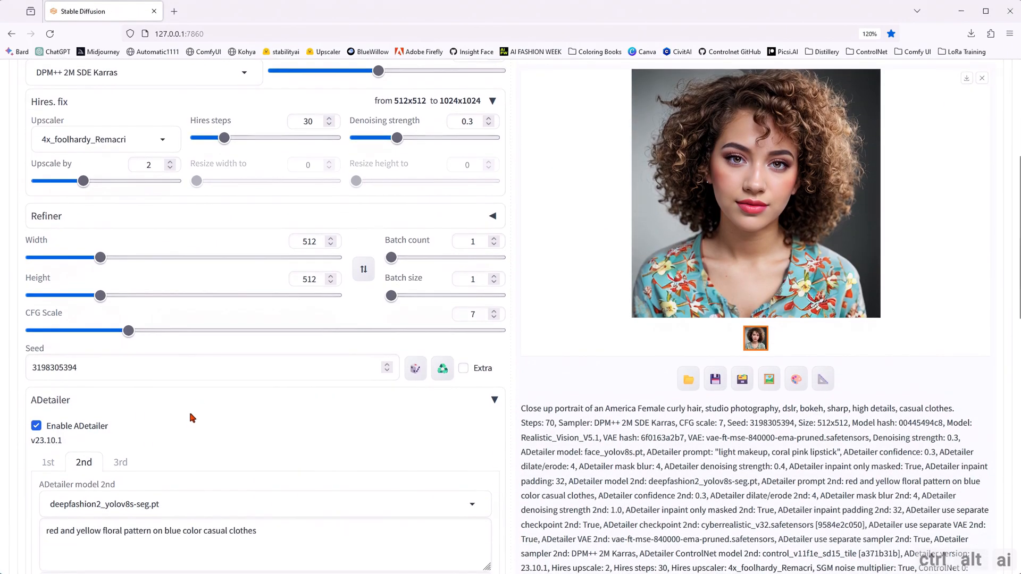
{"action": "left_click", "coordinate": [122, 329]}
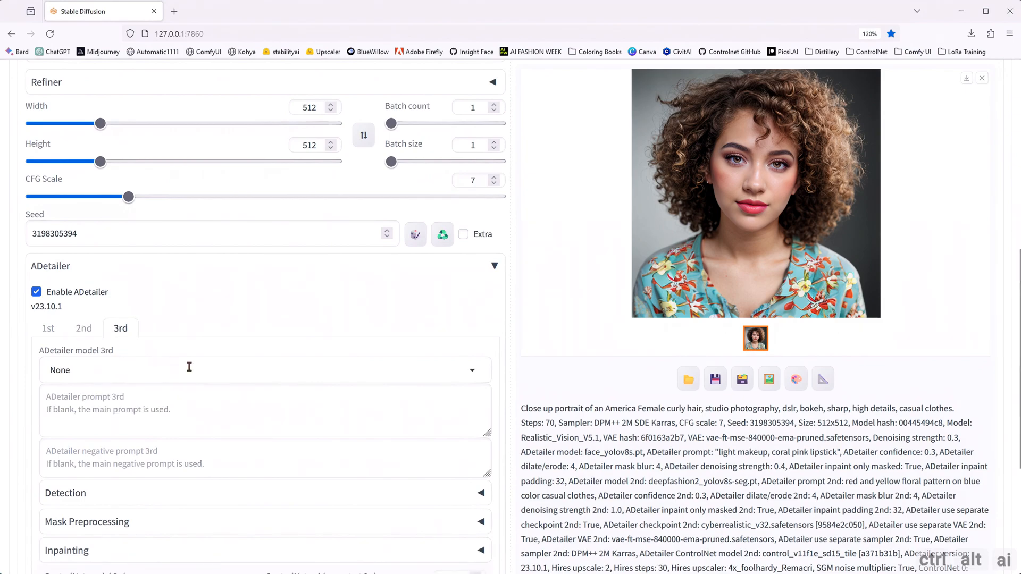
{"action": "left_click", "coordinate": [457, 372]}
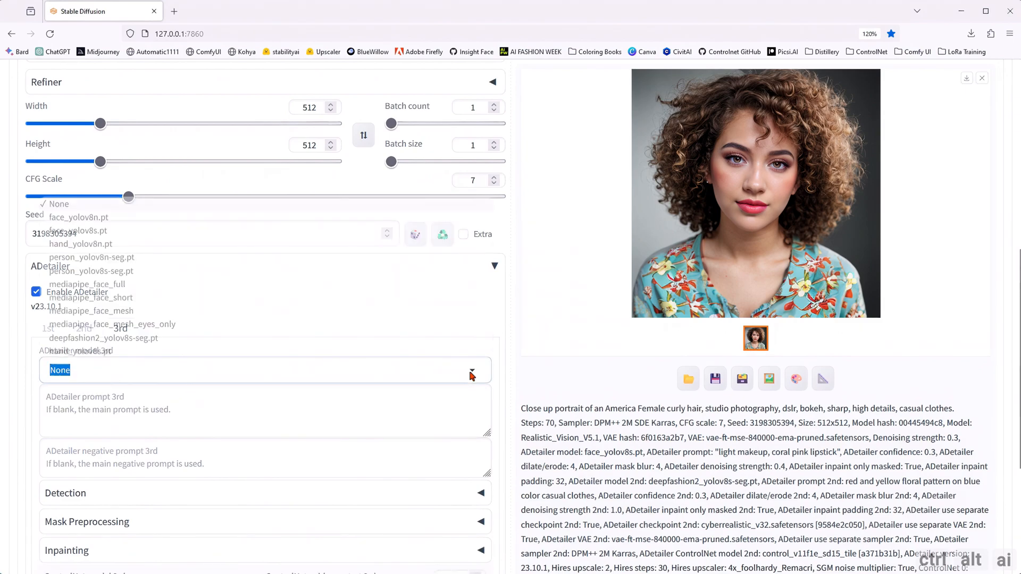
{"action": "left_click", "coordinate": [147, 323]}
- Turn on separate width/height for the third ADetailer unit's inpainting and set both width and height to 2048
{"action": "scroll", "coordinate": [529, 406], "scroll_direction": "down", "scroll_amount": 4}
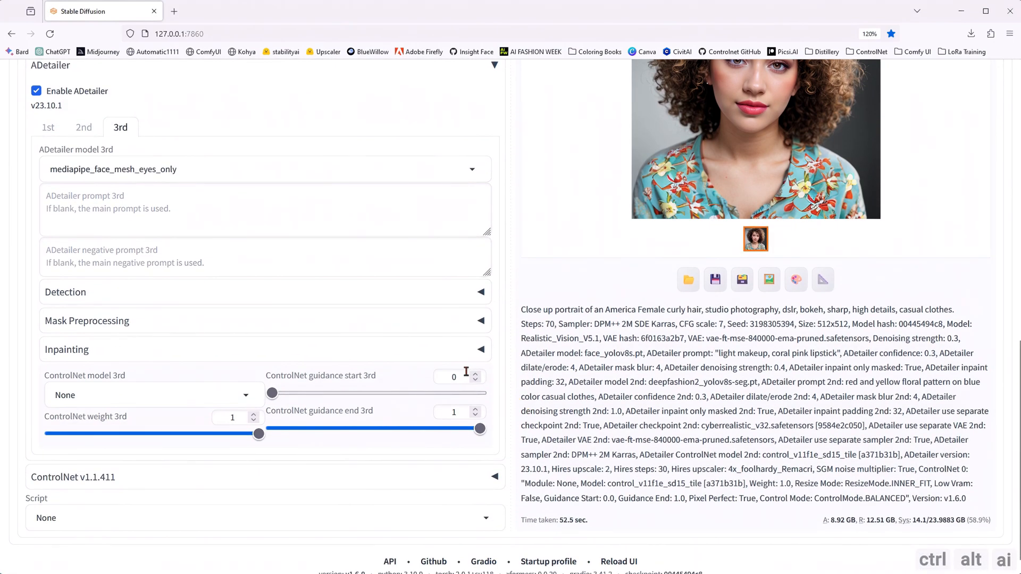
{"action": "left_click", "coordinate": [484, 356]}
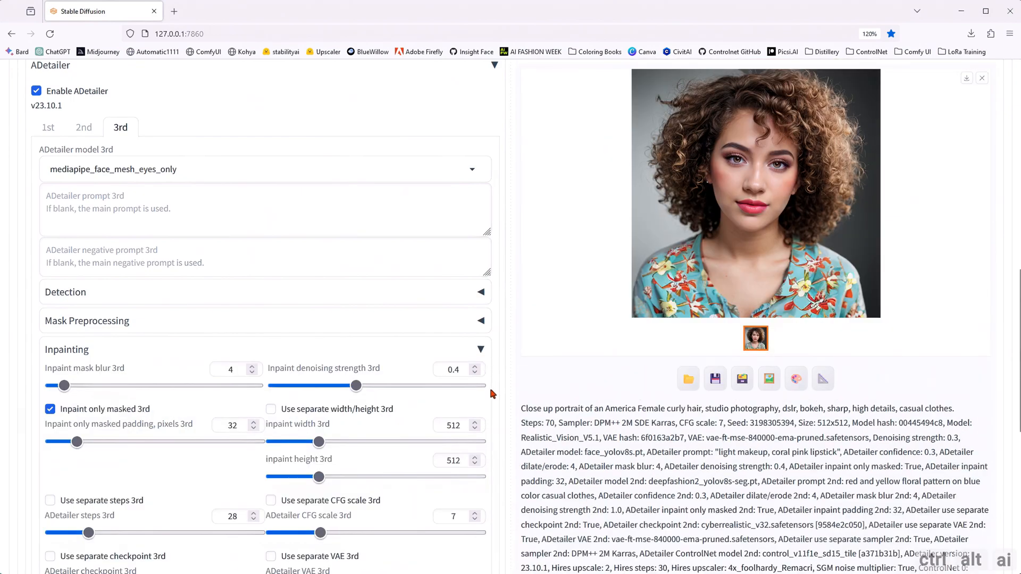
{"action": "scroll", "coordinate": [493, 393], "scroll_direction": "down", "scroll_amount": 2}
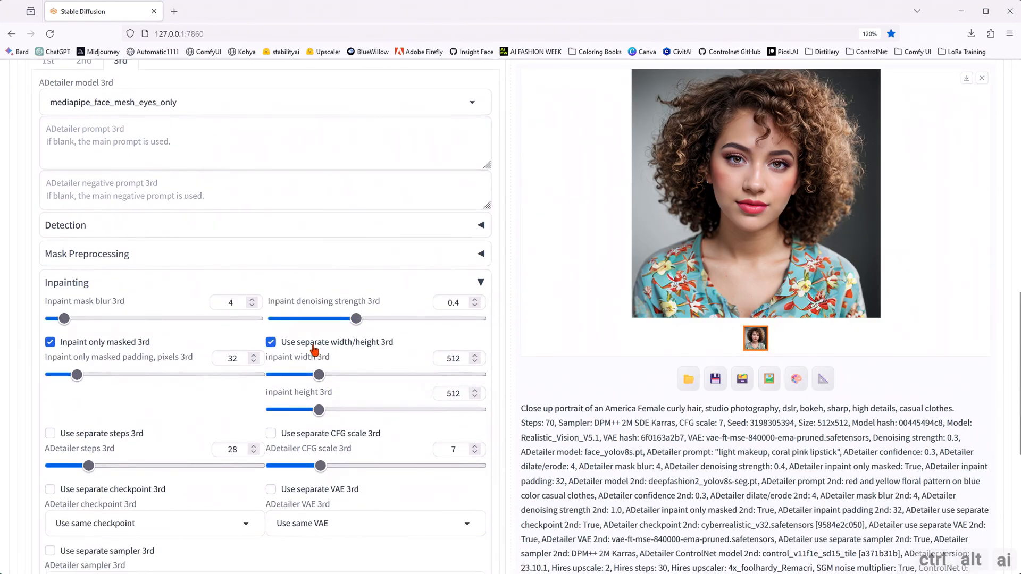
{"action": "left_click_drag", "start_coordinate": [318, 375], "coordinate": [495, 381]}
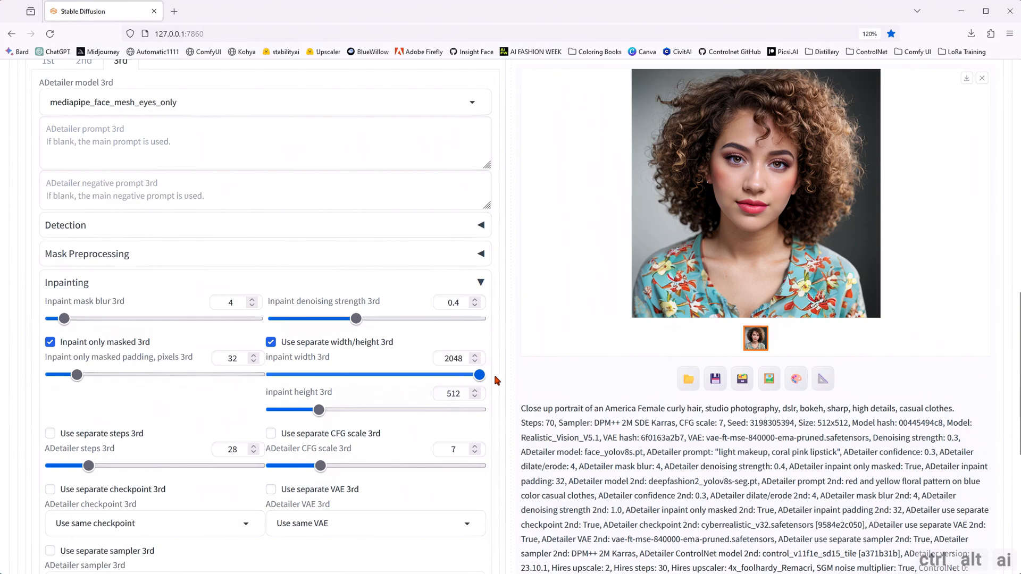
{"action": "left_click_drag", "start_coordinate": [319, 410], "coordinate": [500, 415]}
{"action": "scroll", "coordinate": [404, 431], "scroll_direction": "down", "scroll_amount": 3}
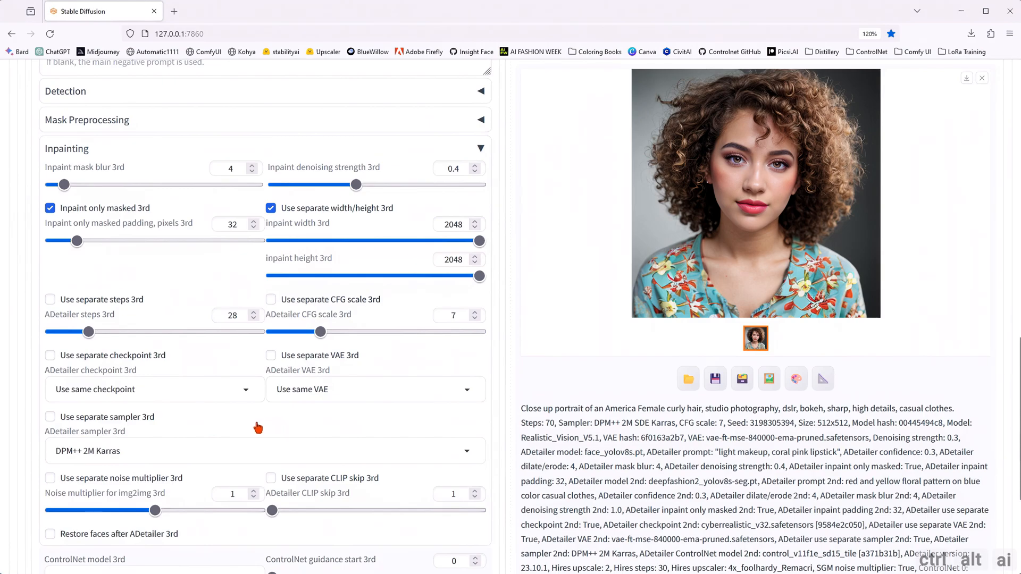
- Generate the portrait with the face, clothing and eyes ADetailer units all applied, and open the generated image
{"action": "scroll", "coordinate": [560, 394], "scroll_direction": "up", "scroll_amount": 12}
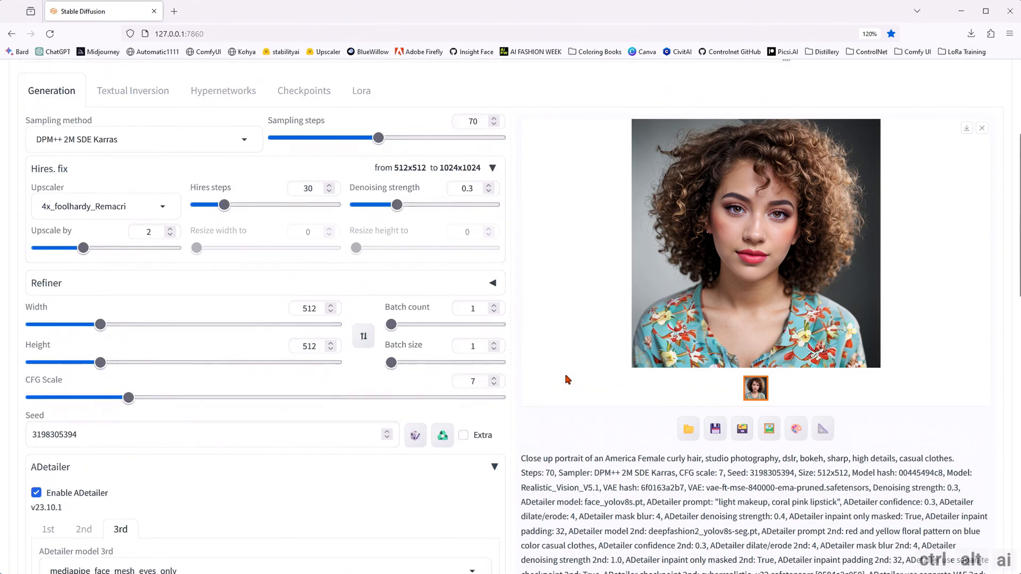
{"action": "scroll", "coordinate": [569, 375], "scroll_direction": "up", "scroll_amount": 1}
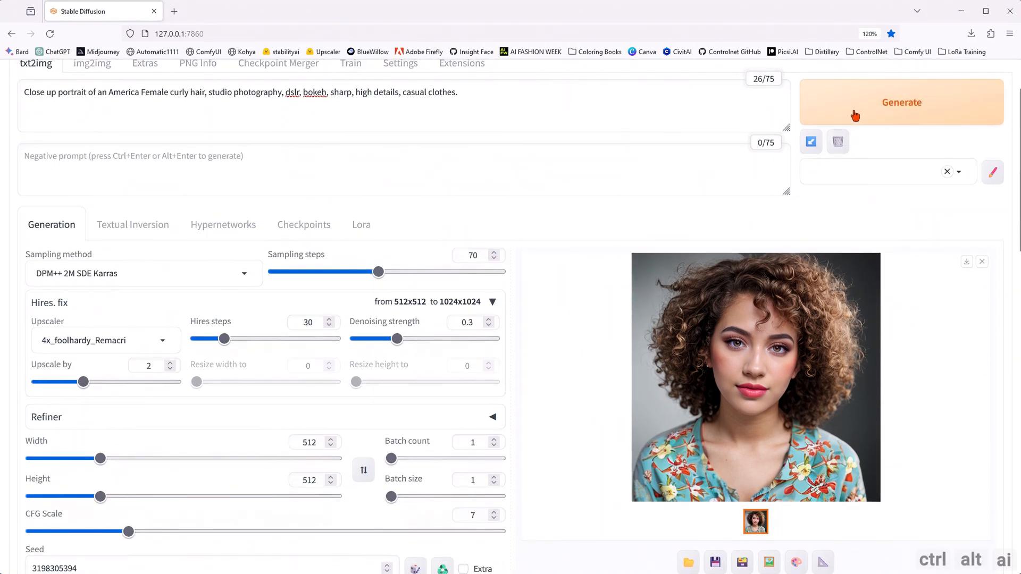
{"action": "left_click", "coordinate": [832, 124]}
{"action": "scroll", "coordinate": [563, 434], "scroll_direction": "down", "scroll_amount": 2}
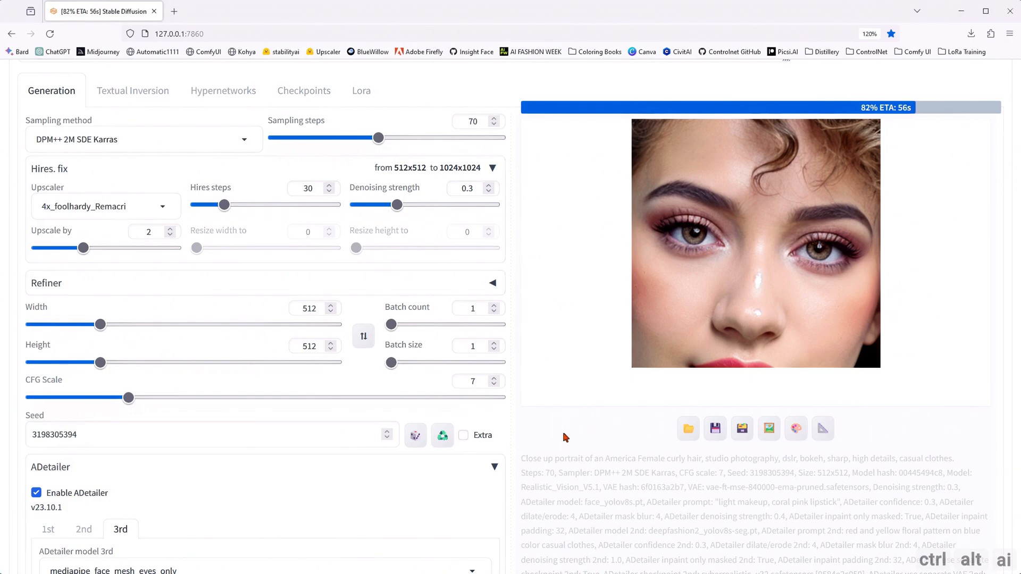
{"action": "left_click", "coordinate": [720, 318]}
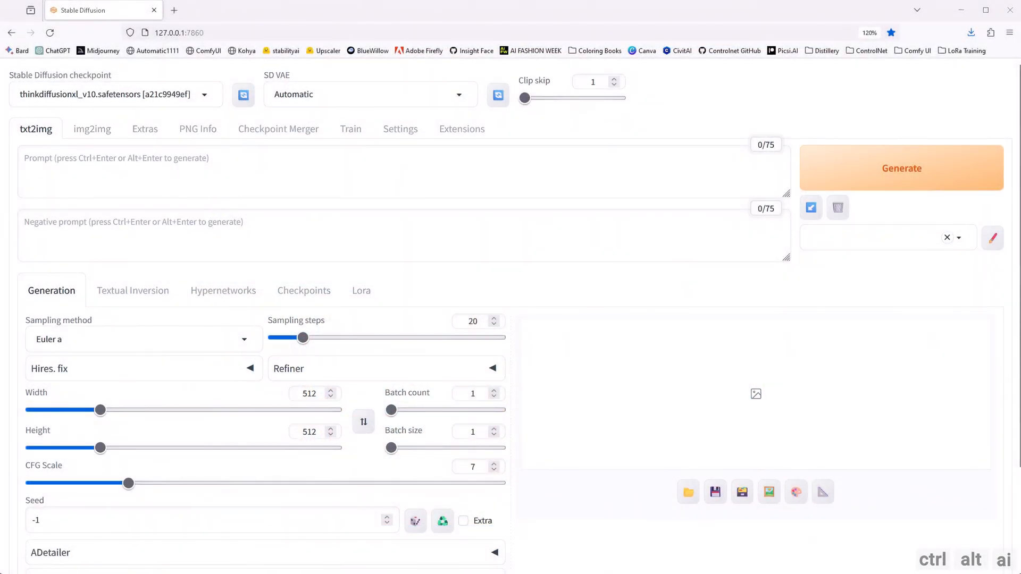
- Enter the prompt "Close up portrait of an America Female curly hair, studio photography, dslr, bokeh, sharp, high details, casual clothes." and set 70 sampling steps
{"action": "left_click", "coordinate": [50, 162]}
{"action": "type", "text": "Close up portrait of an America Female curly hair, studio photography, dslr, bokeh, sharp, high details, casual clothes."}
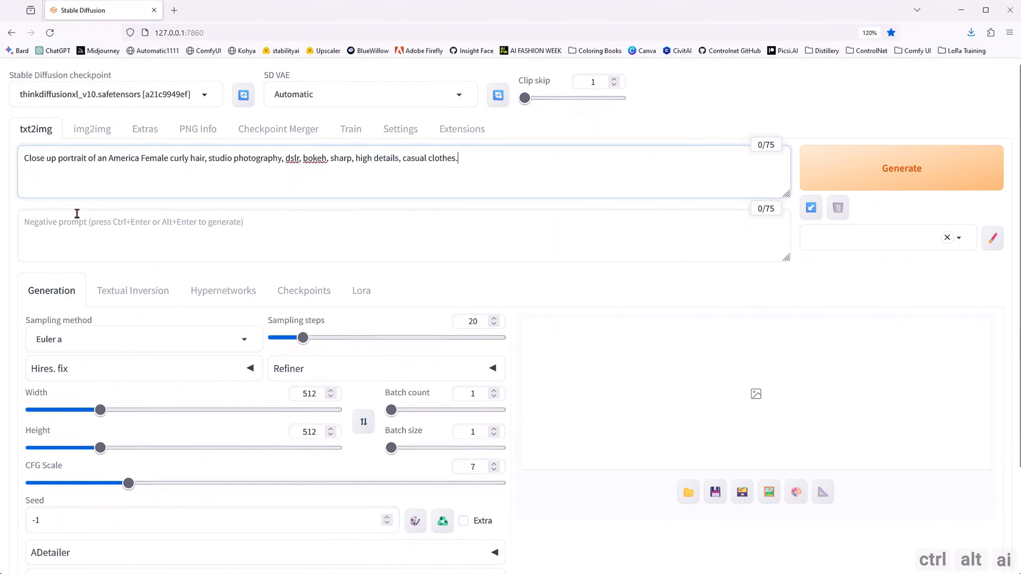
{"action": "double_click", "coordinate": [472, 320]}
{"action": "type", "text": "70"}
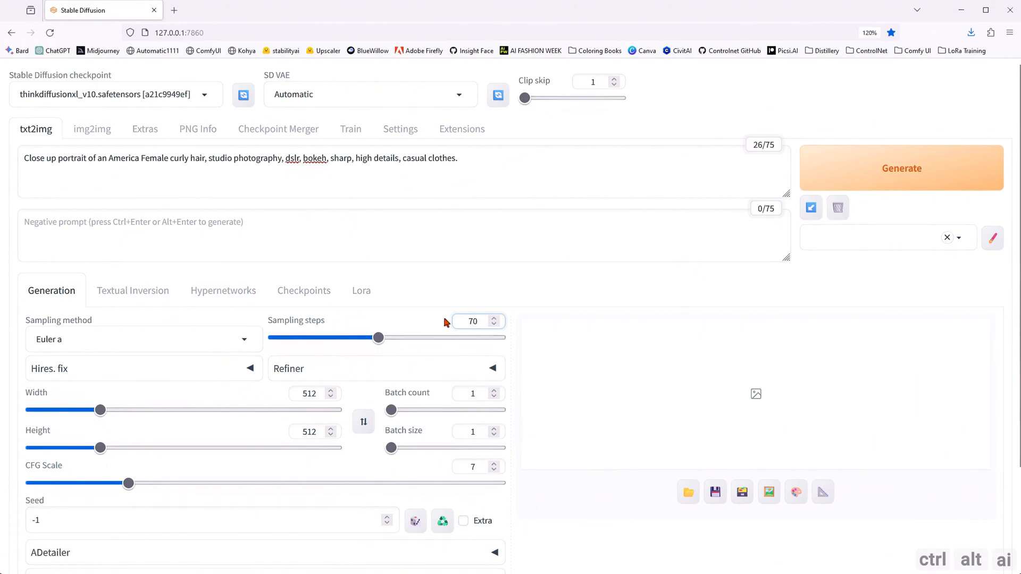
- Set the image width and height to 1024 and the sampling method to DPM++ 2M SDE Karras
{"action": "double_click", "coordinate": [314, 394]}
{"action": "type", "text": "1024"}
{"action": "double_click", "coordinate": [318, 432]}
{"action": "type", "text": "1024"}
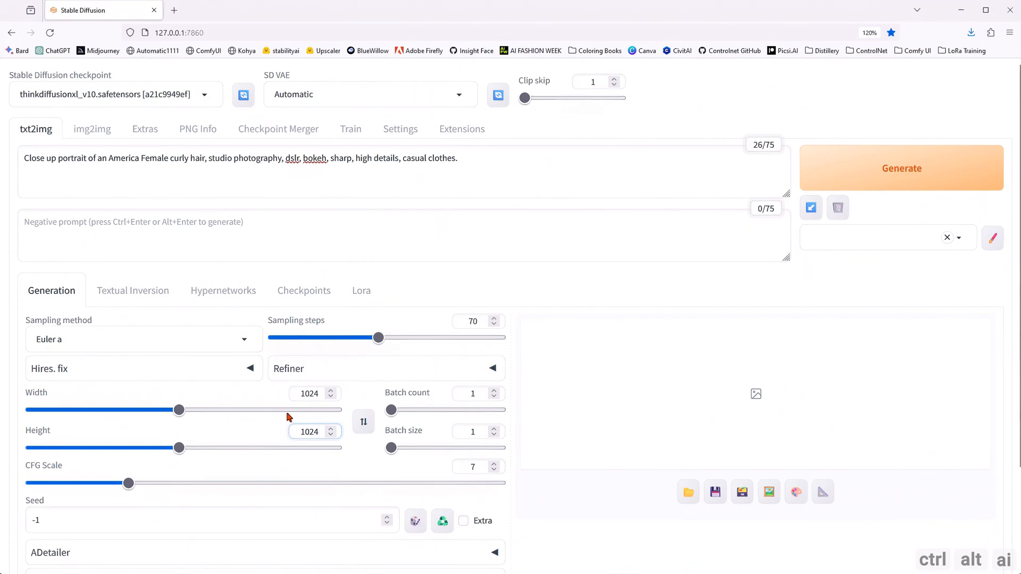
{"action": "left_click", "coordinate": [250, 340]}
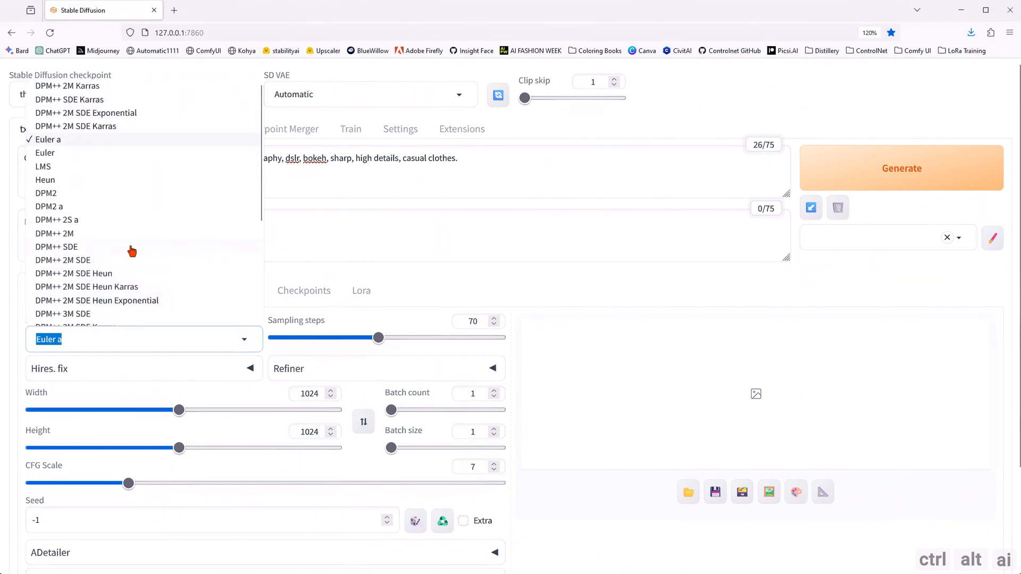
{"action": "left_click", "coordinate": [81, 131]}
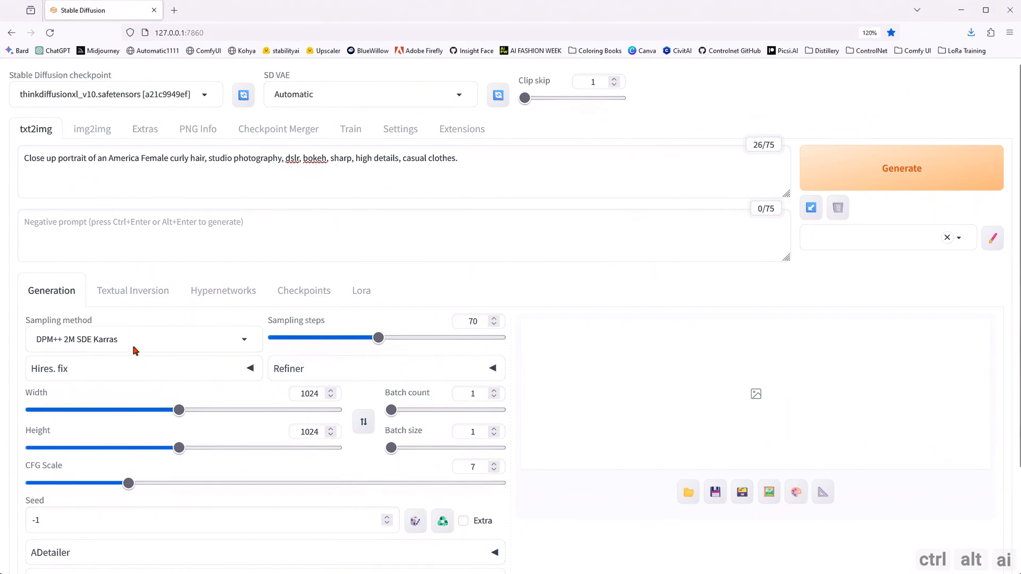
{"action": "scroll", "coordinate": [213, 461], "scroll_direction": "down", "scroll_amount": 2}
{"action": "triple_click", "coordinate": [50, 455]}
{"action": "key", "text": "ctrl+v"}
{"action": "left_click", "coordinate": [493, 487]}
{"action": "scroll", "coordinate": [539, 485], "scroll_direction": "down", "scroll_amount": 4}
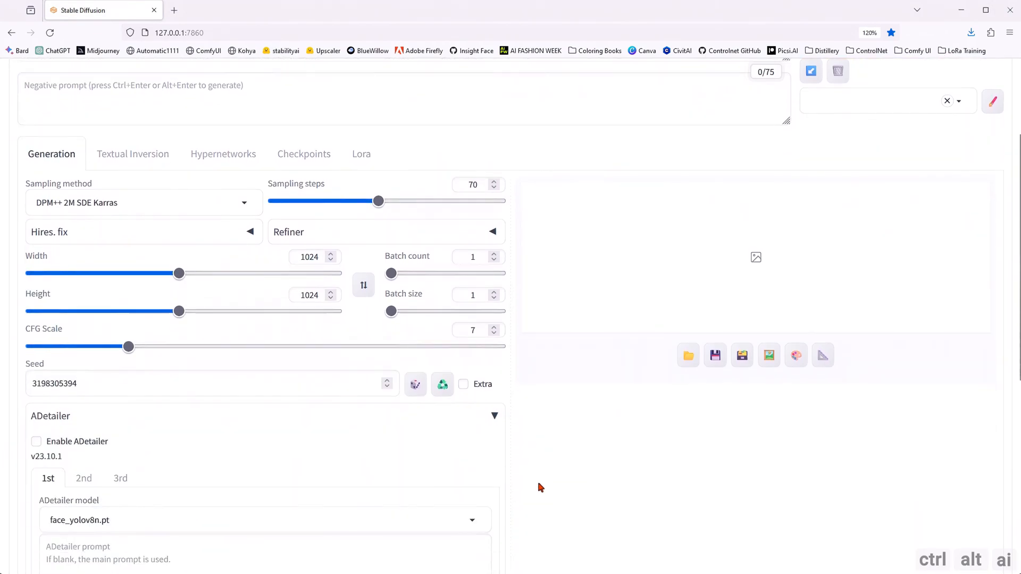
{"action": "left_click", "coordinate": [37, 378]}
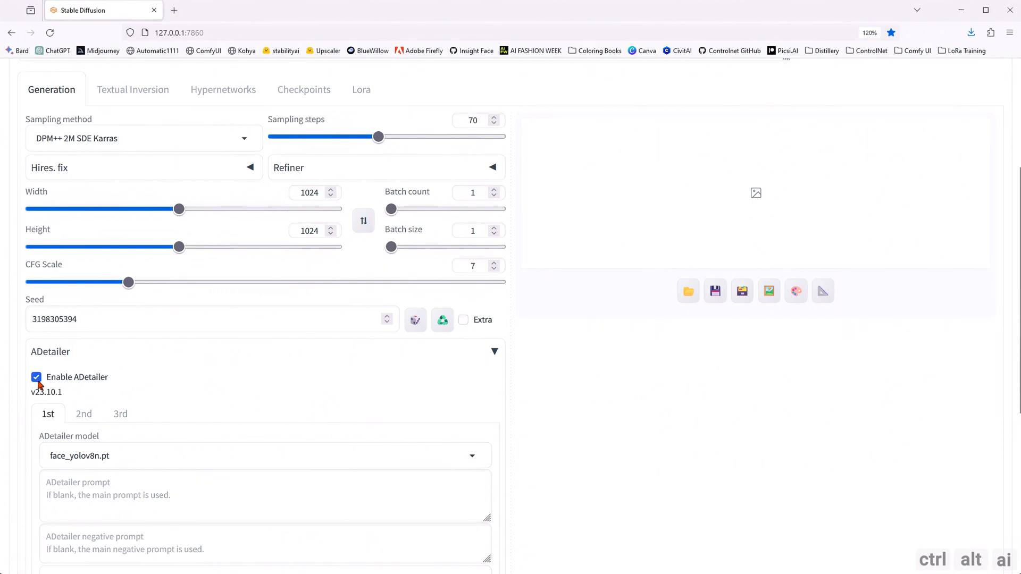
- Set the first ADetailer unit's model to face_yolov8s.pt and its prompt to "makeup, coral pink lipstick"
{"action": "left_click", "coordinate": [473, 456]}
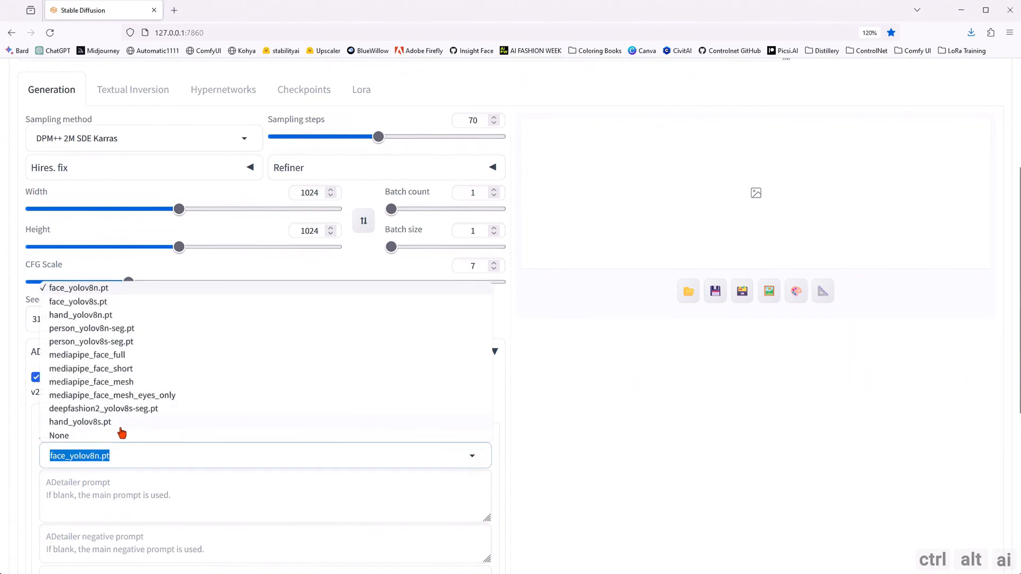
{"action": "left_click", "coordinate": [105, 302]}
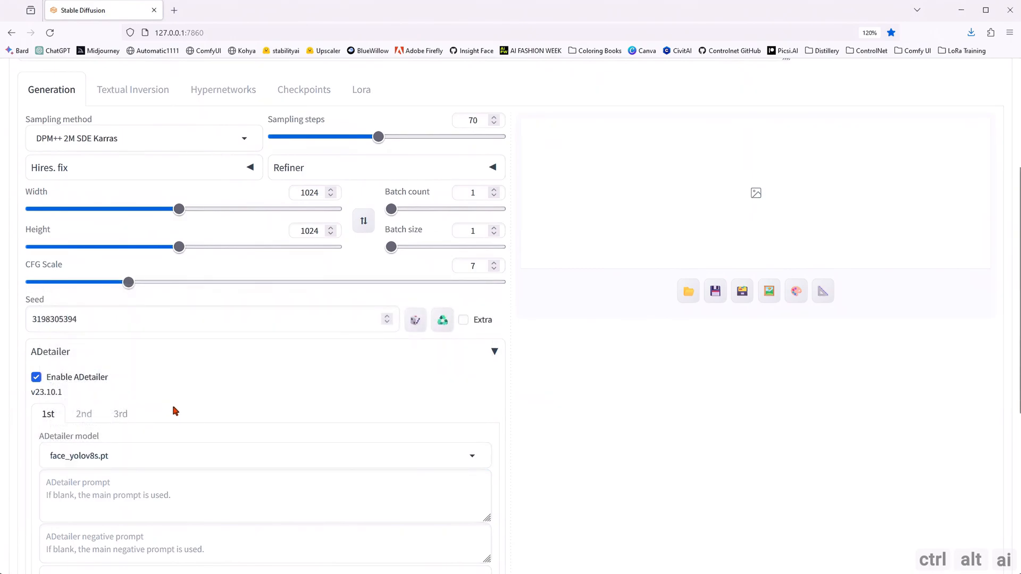
{"action": "scroll", "coordinate": [175, 410], "scroll_direction": "down", "scroll_amount": 1}
{"action": "left_click", "coordinate": [98, 438]}
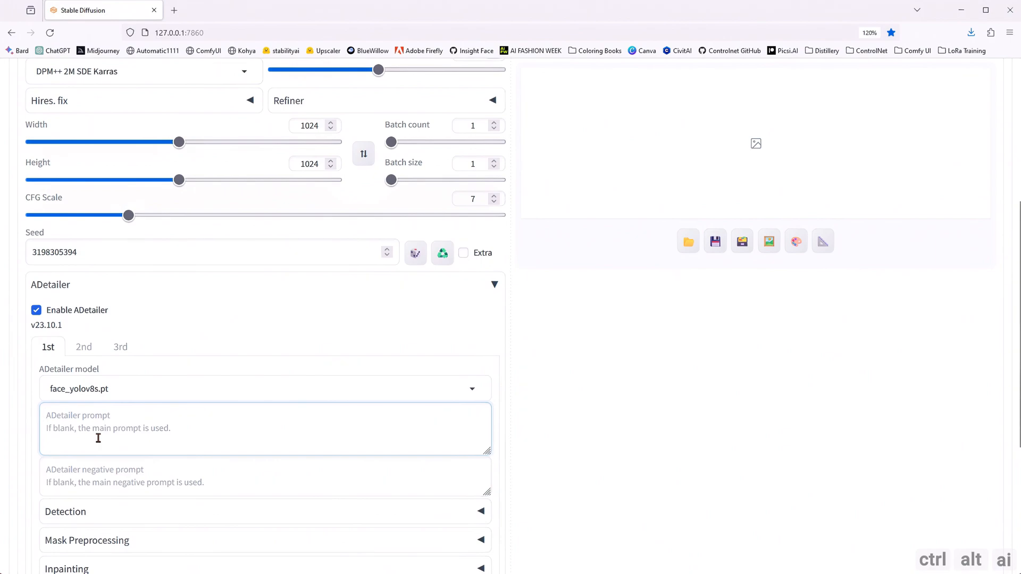
{"action": "type", "text": "makeup, coral pink lipstick"}
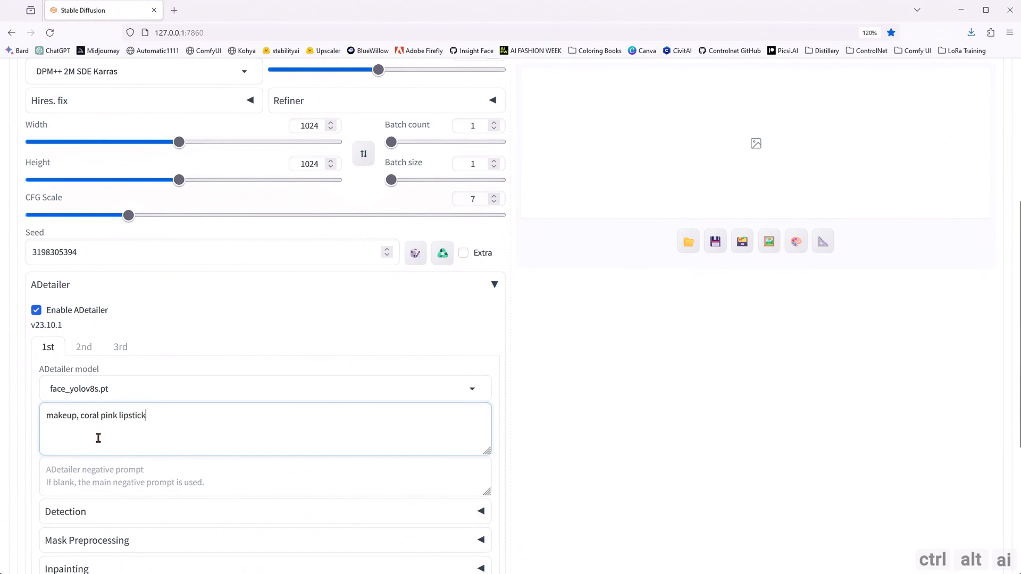
{"action": "left_click", "coordinate": [604, 469]}
- Turn on a separate checkpoint for the first ADetailer unit's inpainting and set it to Realistic_Vision_V5.1.safetensors
{"action": "scroll", "coordinate": [584, 466], "scroll_direction": "down", "scroll_amount": 2}
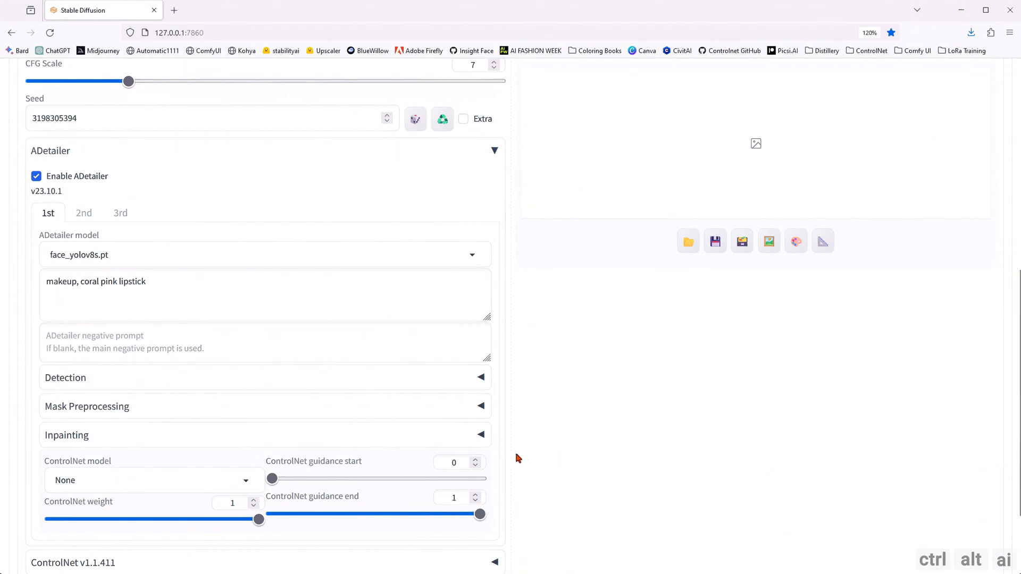
{"action": "left_click", "coordinate": [485, 446]}
{"action": "scroll", "coordinate": [532, 450], "scroll_direction": "down", "scroll_amount": 2}
{"action": "scroll", "coordinate": [563, 431], "scroll_direction": "down", "scroll_amount": 2}
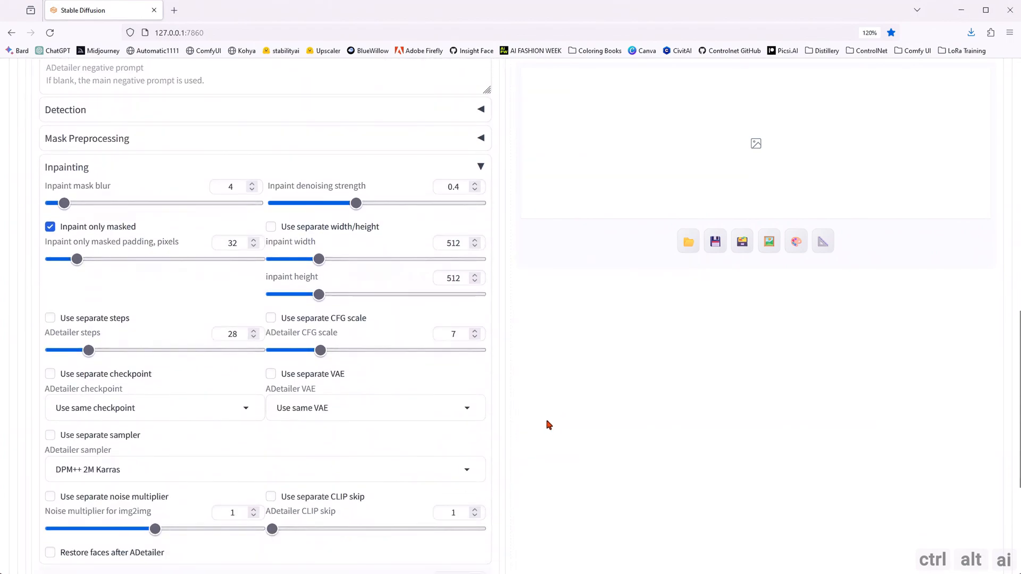
{"action": "left_click", "coordinate": [106, 378]}
{"action": "left_click", "coordinate": [245, 412]}
{"action": "scroll", "coordinate": [136, 319], "scroll_direction": "down", "scroll_amount": 2}
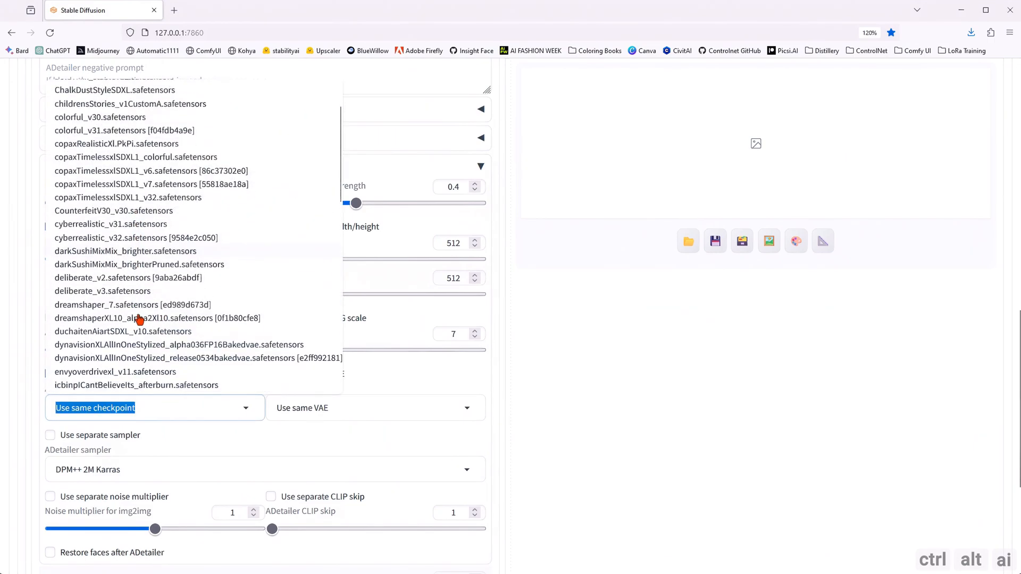
{"action": "scroll", "coordinate": [133, 334], "scroll_direction": "down", "scroll_amount": 2}
{"action": "scroll", "coordinate": [126, 336], "scroll_direction": "up", "scroll_amount": 4}
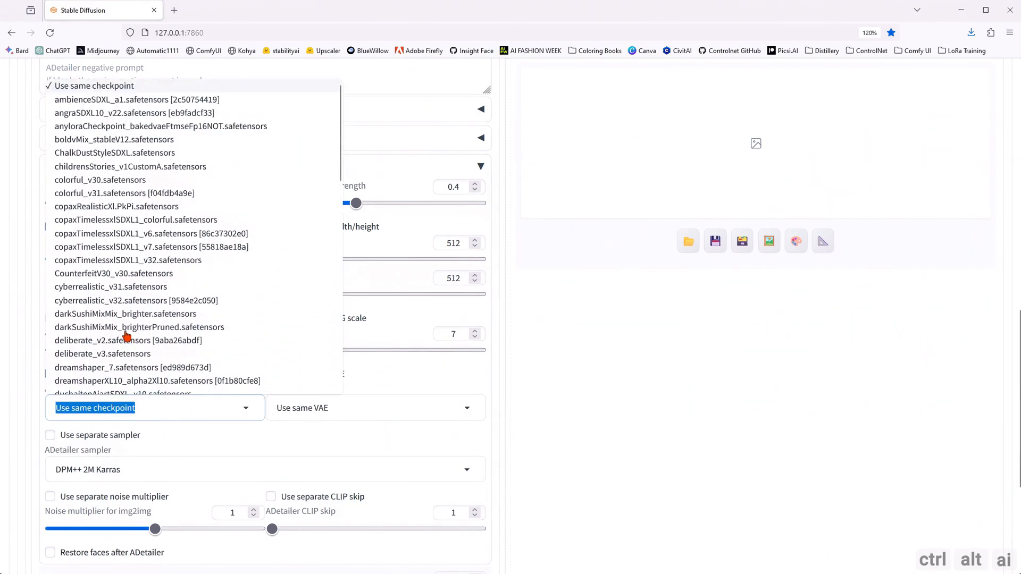
{"action": "scroll", "coordinate": [126, 336], "scroll_direction": "down", "scroll_amount": 8}
{"action": "left_click", "coordinate": [126, 337]}
- Turn on a separate VAE for the first ADetailer unit and set it to vae-ft-mse-840000-ema-pruned.safetensors
{"action": "left_click", "coordinate": [301, 375]}
{"action": "left_click", "coordinate": [466, 408]}
{"action": "left_click", "coordinate": [325, 388]}
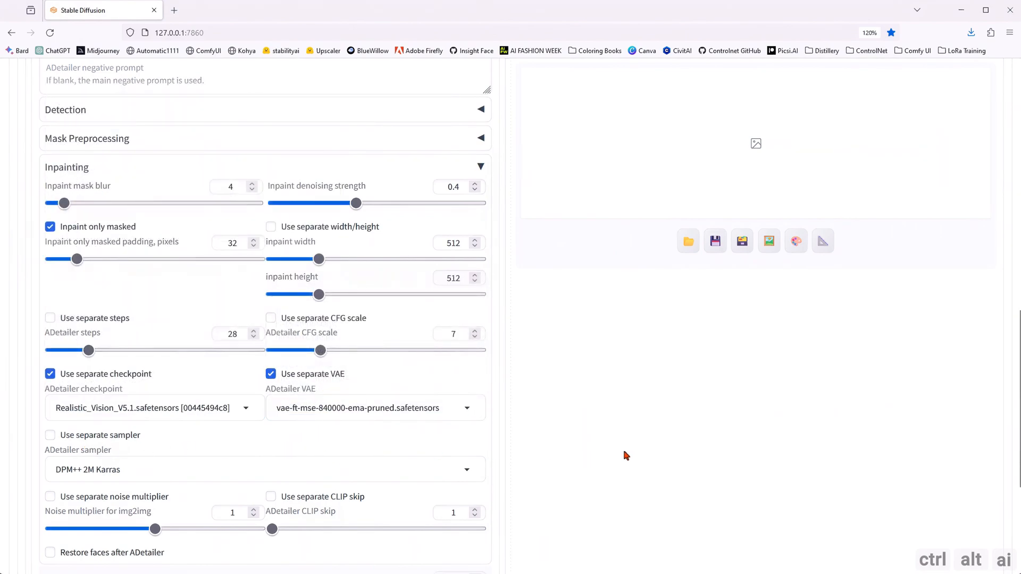
{"action": "scroll", "coordinate": [595, 441], "scroll_direction": "down", "scroll_amount": 4}
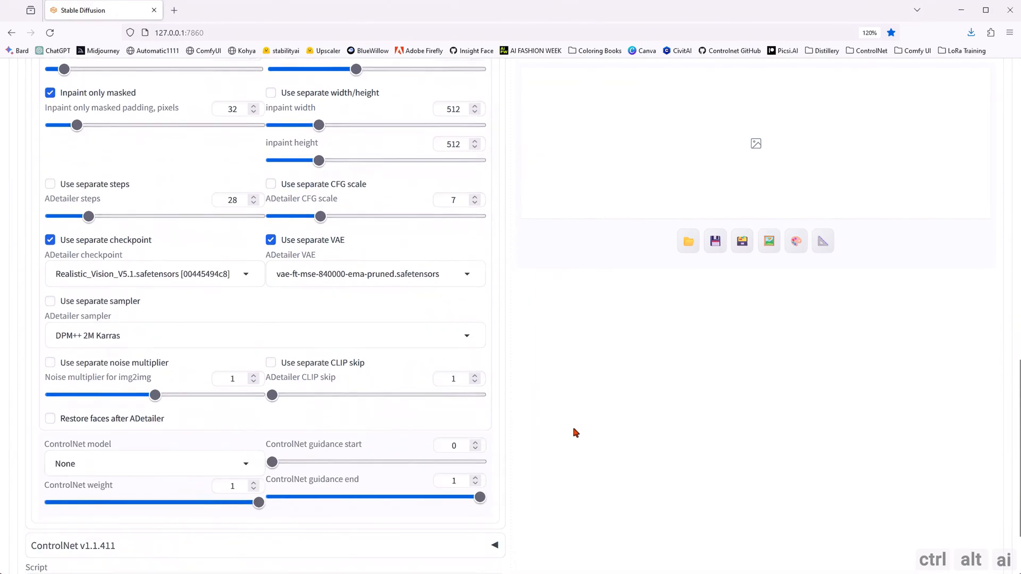
- Set the second ADetailer unit's model to deepfashion2_yolov8s-seg.pt and its prompt to "blue floral pattern casual top"
{"action": "scroll", "coordinate": [585, 445], "scroll_direction": "up", "scroll_amount": 11}
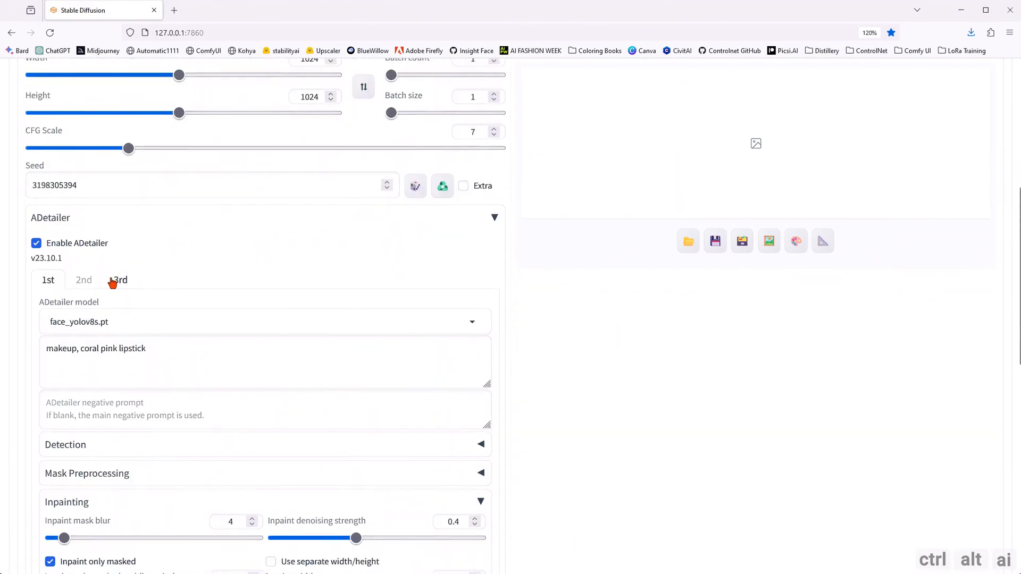
{"action": "left_click", "coordinate": [84, 280]}
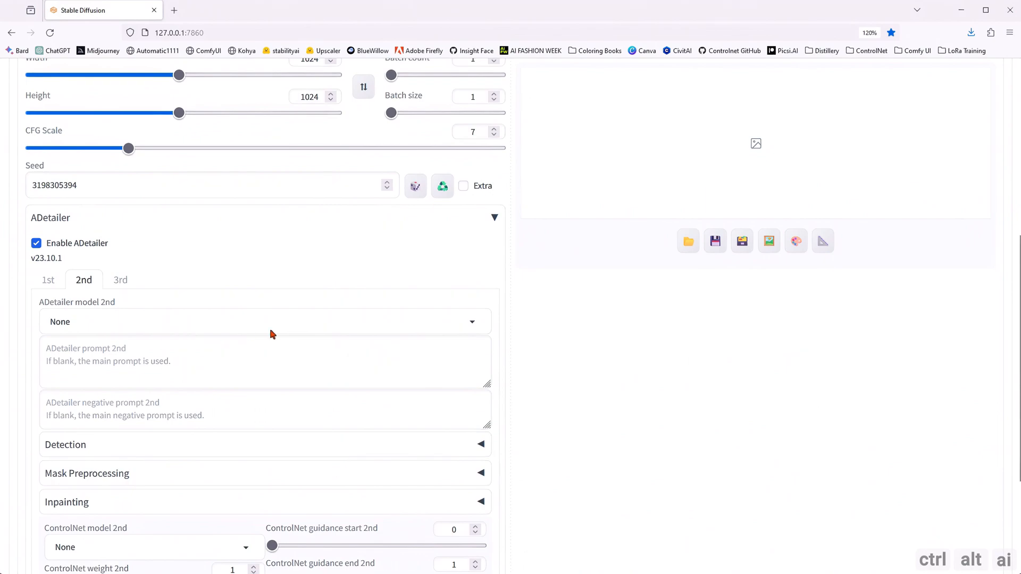
{"action": "left_click", "coordinate": [475, 327]}
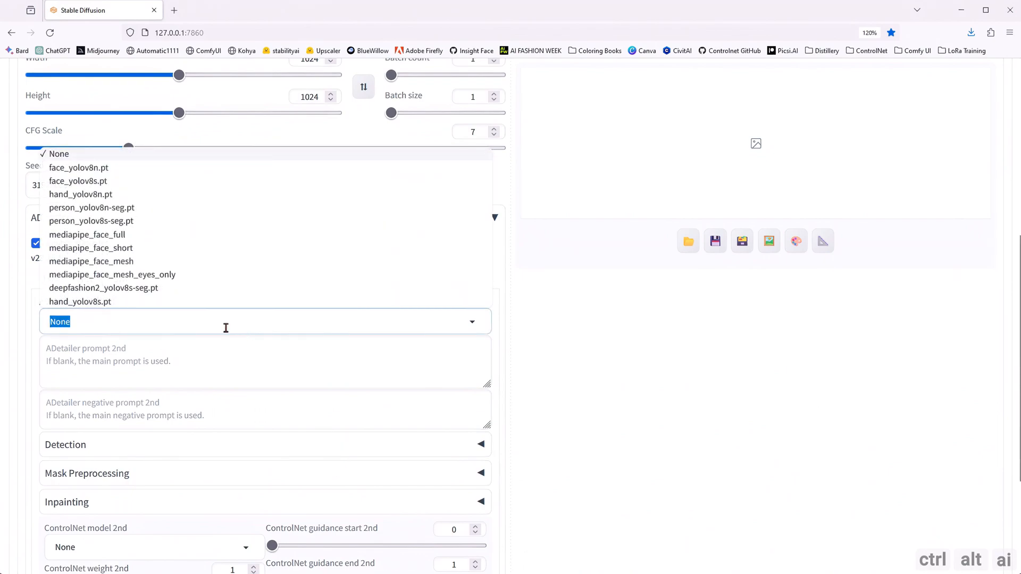
{"action": "left_click", "coordinate": [111, 288]}
{"action": "left_click", "coordinate": [84, 373]}
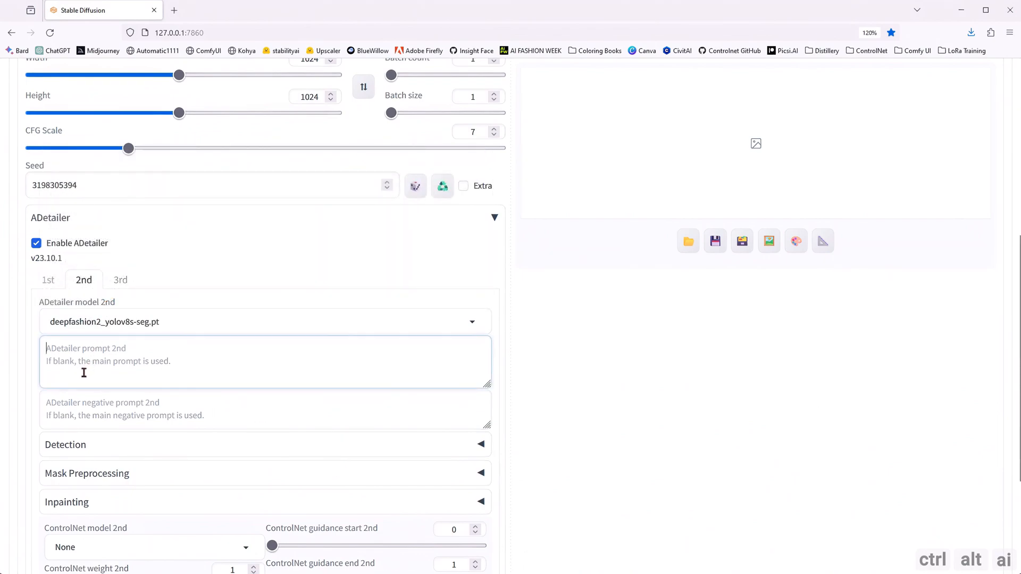
{"action": "type", "text": "blue floral pattern casual top"}
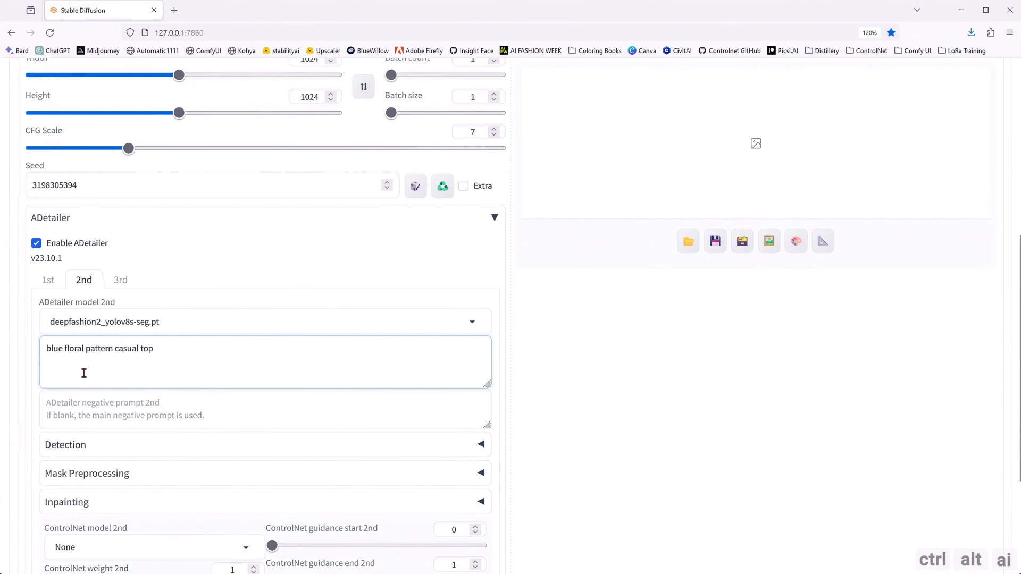
{"action": "left_click", "coordinate": [609, 462]}
- Set the second ADetailer unit's inpaint denoising strength to 0.7
{"action": "scroll", "coordinate": [585, 460], "scroll_direction": "down", "scroll_amount": 3}
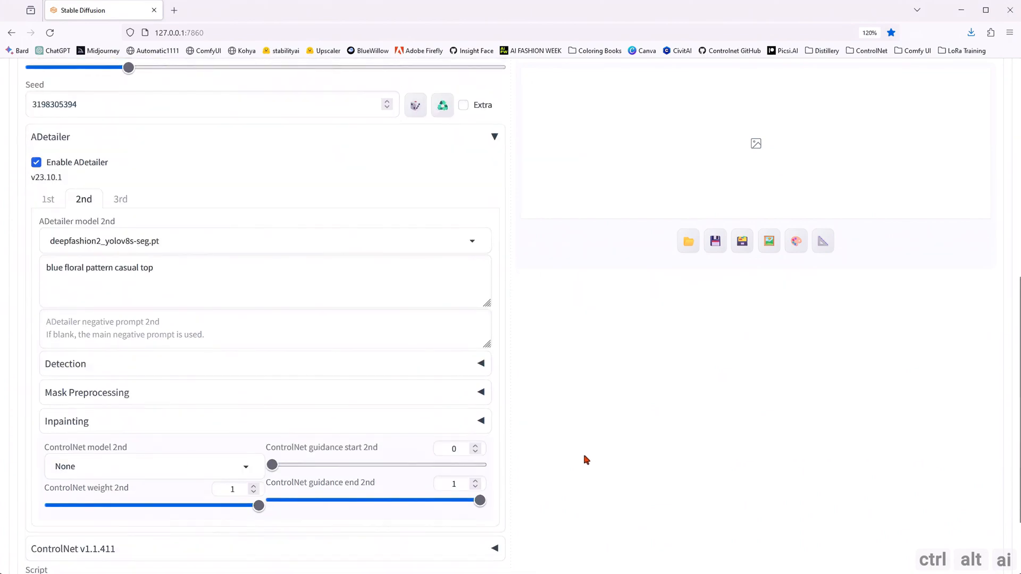
{"action": "left_click", "coordinate": [480, 376]}
{"action": "left_click_drag", "start_coordinate": [357, 406], "coordinate": [418, 406]}
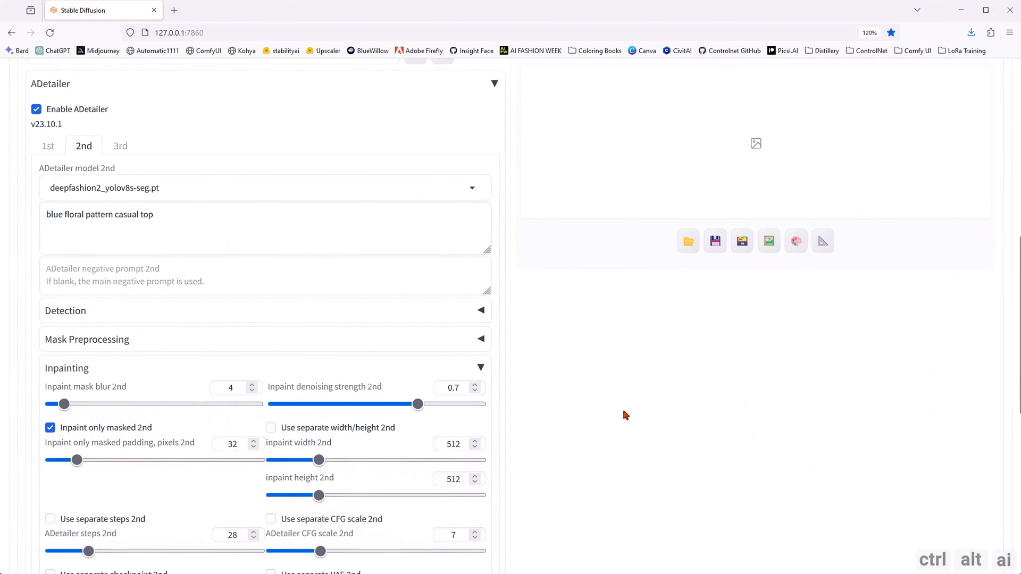
- Turn on the separate sampler and separate checkpoint for the second ADetailer unit, with Realistic_Vision_V5.1.safetensors as the checkpoint
{"action": "scroll", "coordinate": [625, 415], "scroll_direction": "down", "scroll_amount": 3}
{"action": "scroll", "coordinate": [612, 413], "scroll_direction": "down", "scroll_amount": 3}
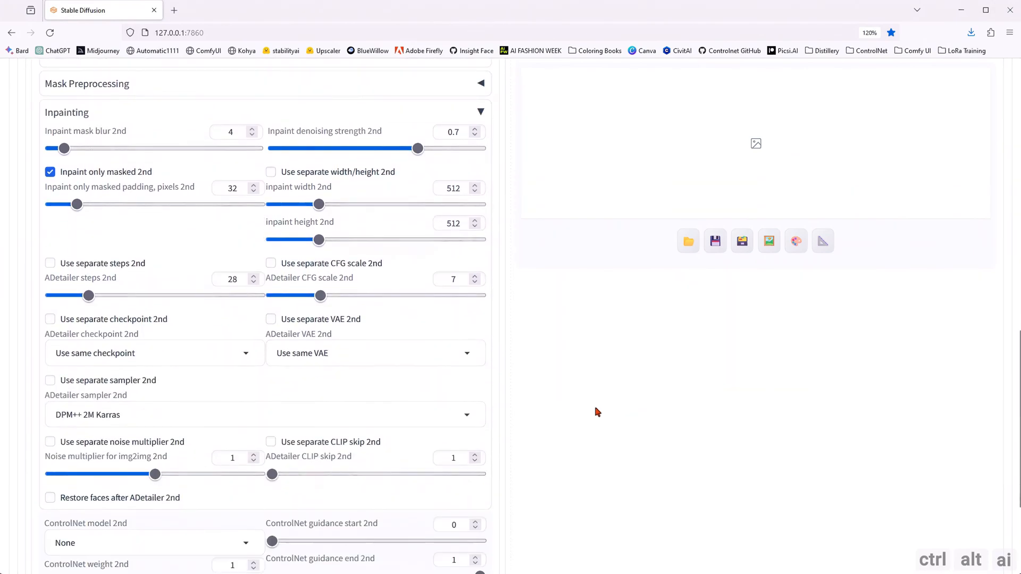
{"action": "left_click", "coordinate": [126, 376]}
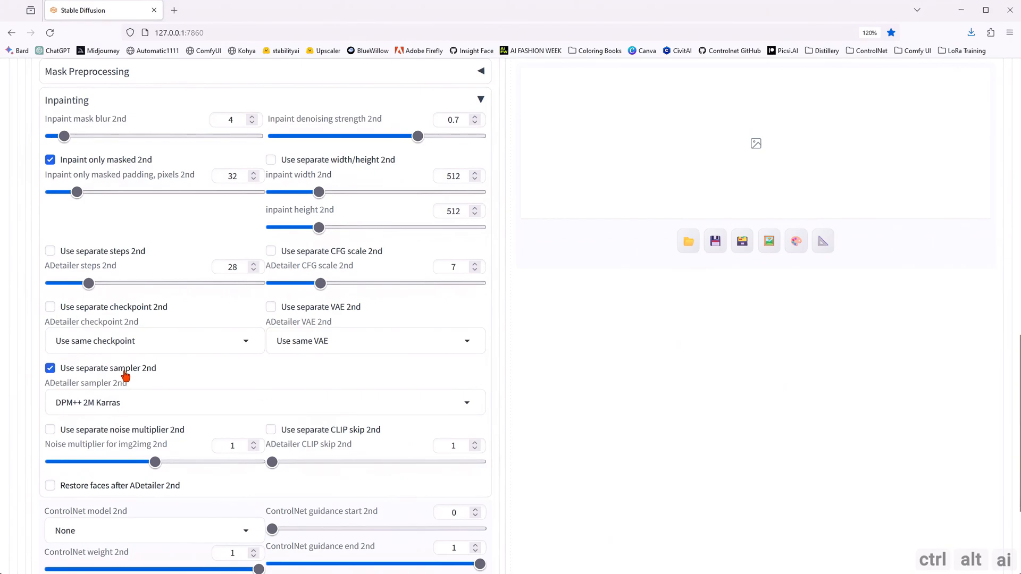
{"action": "left_click", "coordinate": [124, 315]}
{"action": "left_click", "coordinate": [247, 344]}
{"action": "scroll", "coordinate": [118, 291], "scroll_direction": "down", "scroll_amount": 4}
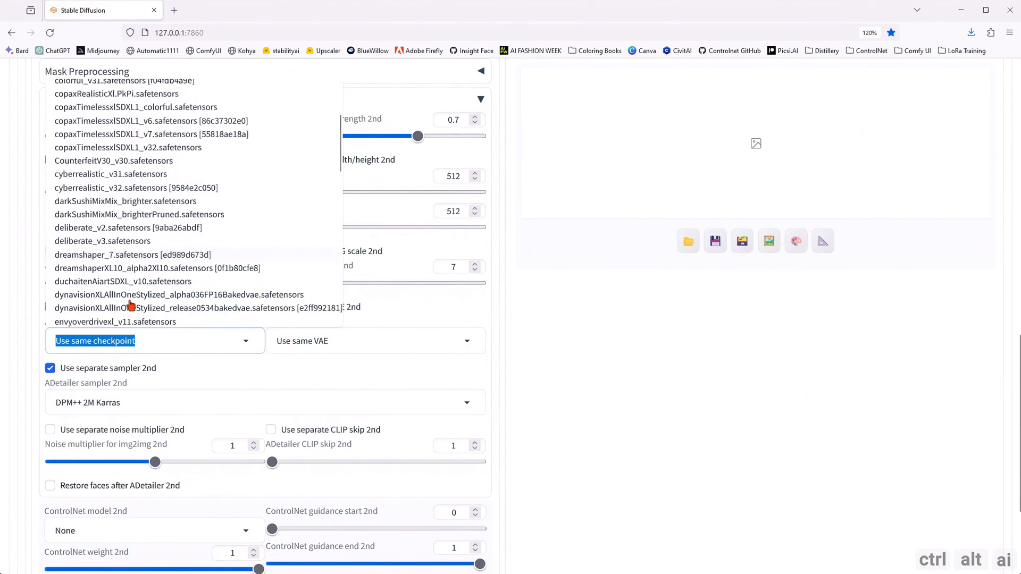
{"action": "scroll", "coordinate": [118, 292], "scroll_direction": "down", "scroll_amount": 4}
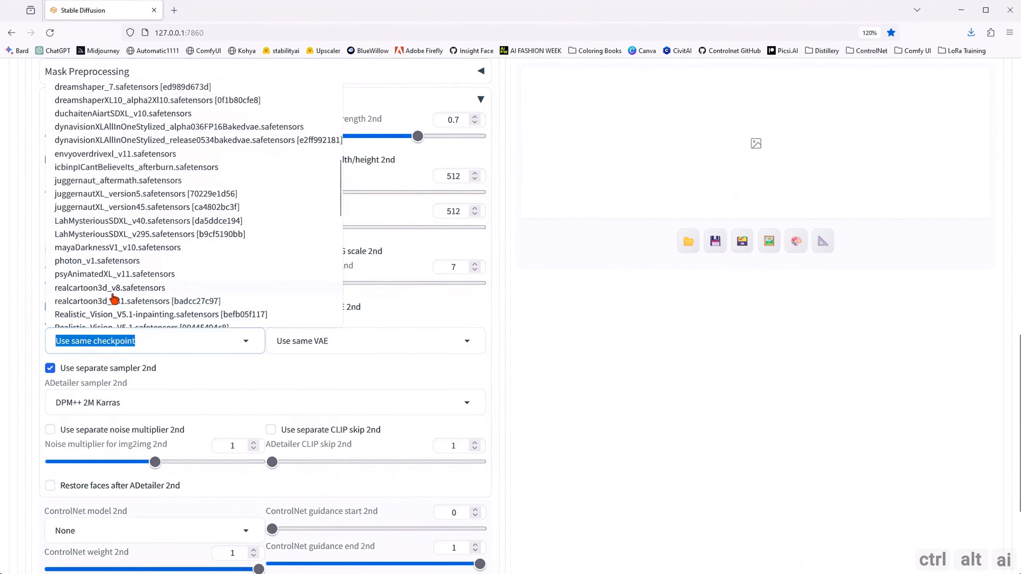
{"action": "left_click", "coordinate": [115, 258]}
- Turn on a separate VAE for the second ADetailer unit and set it to vae-ft-mse-840000-ema-pruned.safetensors
{"action": "left_click", "coordinate": [271, 307]}
{"action": "left_click", "coordinate": [470, 345]}
{"action": "left_click", "coordinate": [351, 322]}
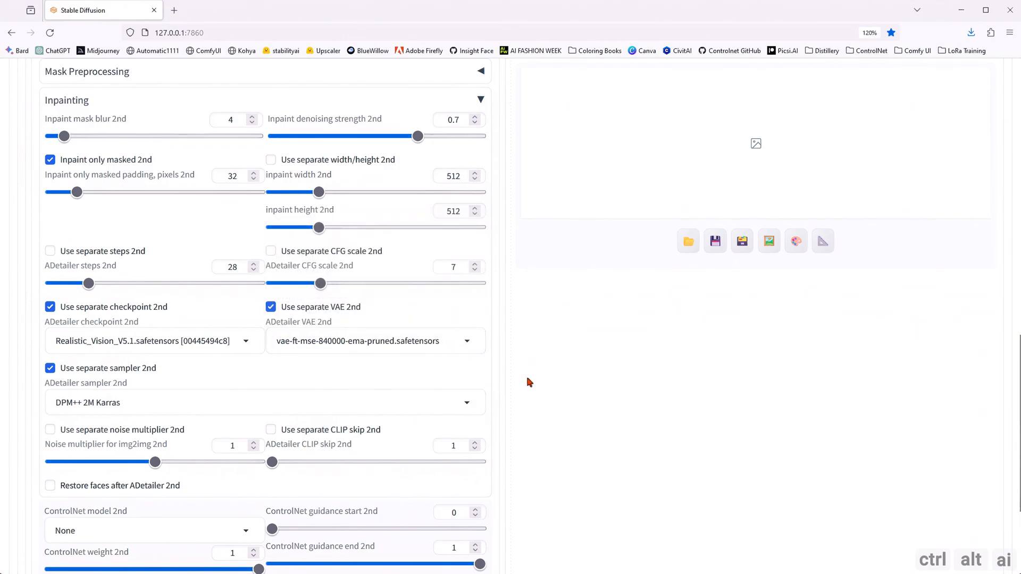
- Set the third ADetailer unit's model to mediapipe_face_mesh_eyes_only and its prompt to "light blue iris"
{"action": "scroll", "coordinate": [585, 457], "scroll_direction": "up", "scroll_amount": 5}
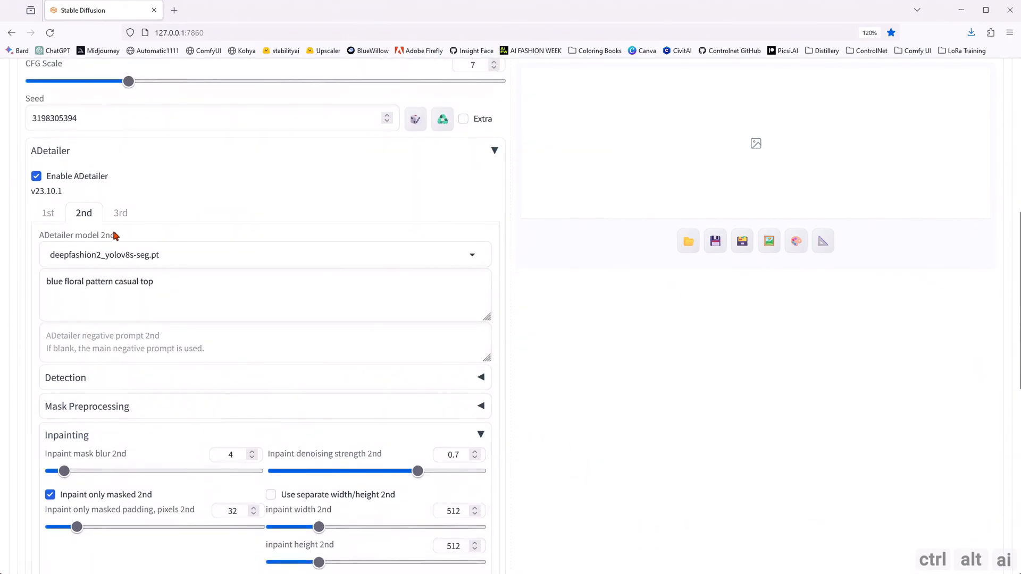
{"action": "left_click", "coordinate": [122, 213]}
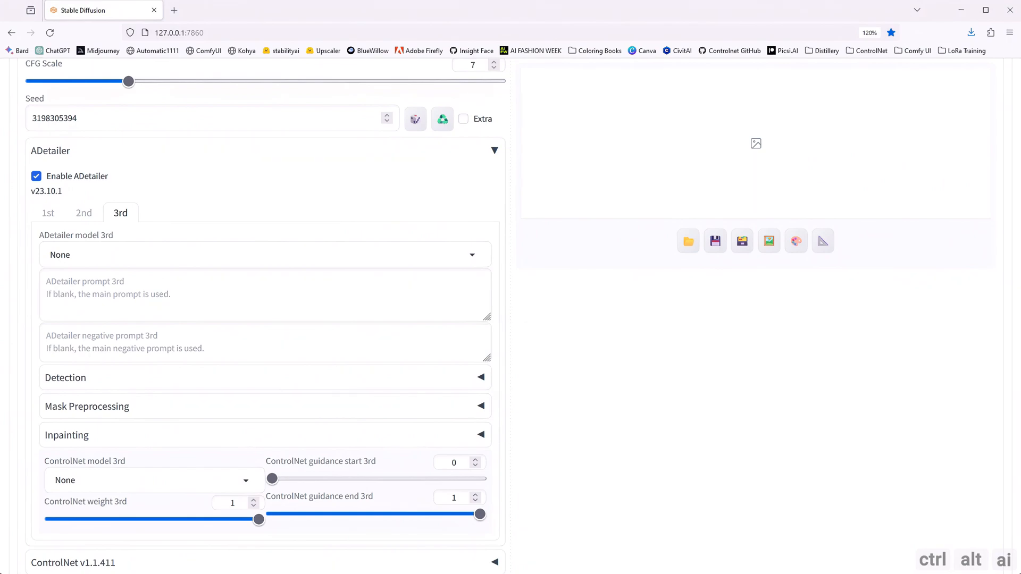
{"action": "left_click", "coordinate": [474, 256]}
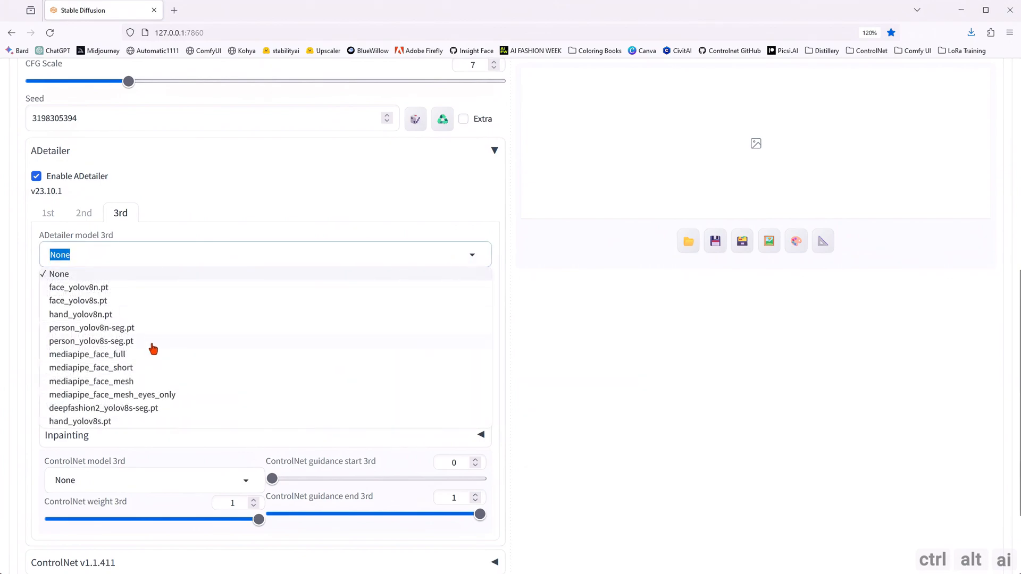
{"action": "left_click", "coordinate": [132, 395]}
{"action": "left_click", "coordinate": [82, 303]}
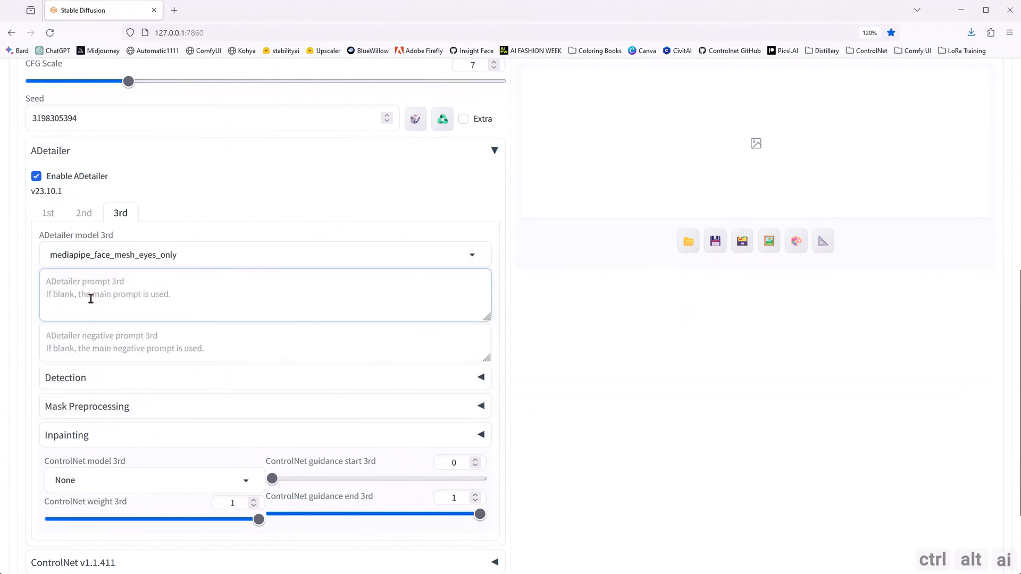
{"action": "type", "text": "("}
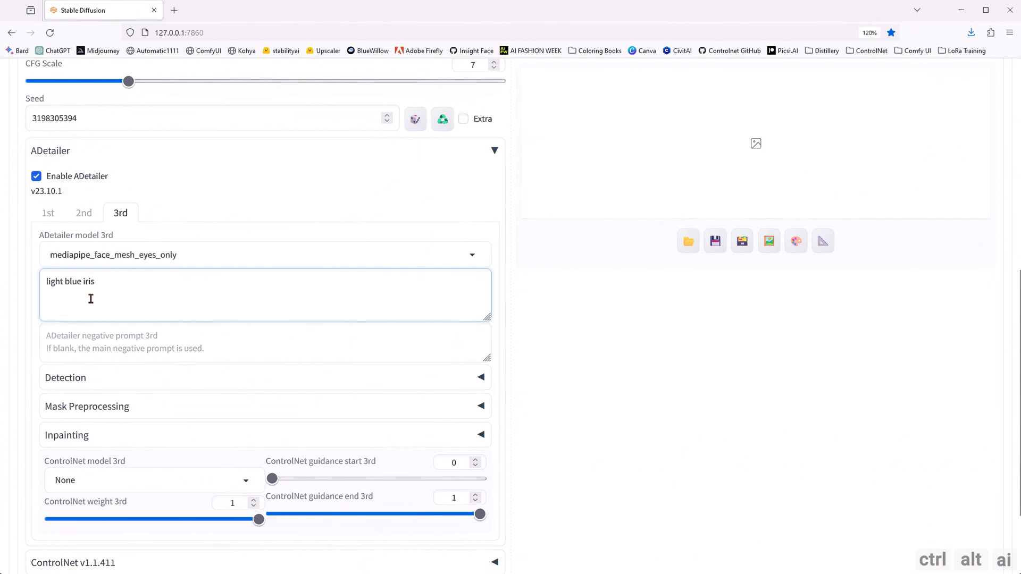
{"action": "type", "text": "ight blue iris"}
- Turn on separate width/height for the third ADetailer unit's inpainting and set both dimensions to 2048
{"action": "scroll", "coordinate": [646, 393], "scroll_direction": "down", "scroll_amount": 2}
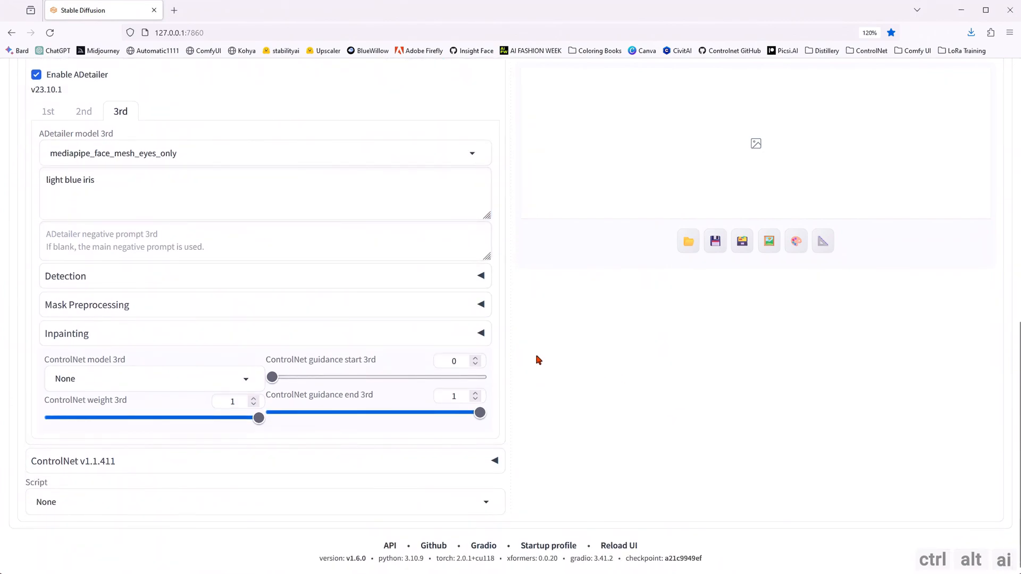
{"action": "left_click", "coordinate": [482, 333]}
{"action": "left_click", "coordinate": [324, 397]}
{"action": "double_click", "coordinate": [458, 411]}
{"action": "type", "text": "2048"}
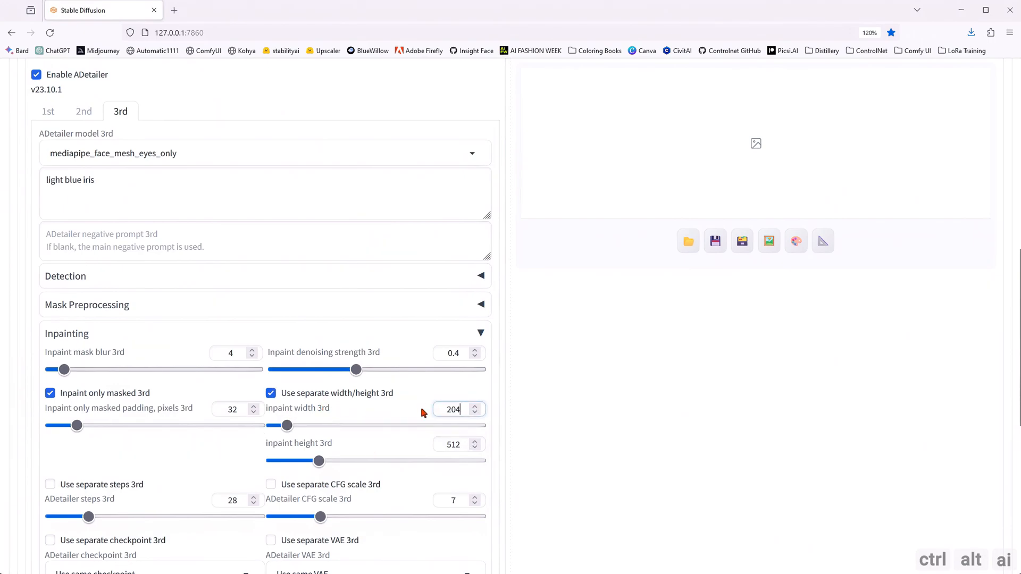
{"action": "double_click", "coordinate": [453, 445]}
{"action": "type", "text": "2048"}
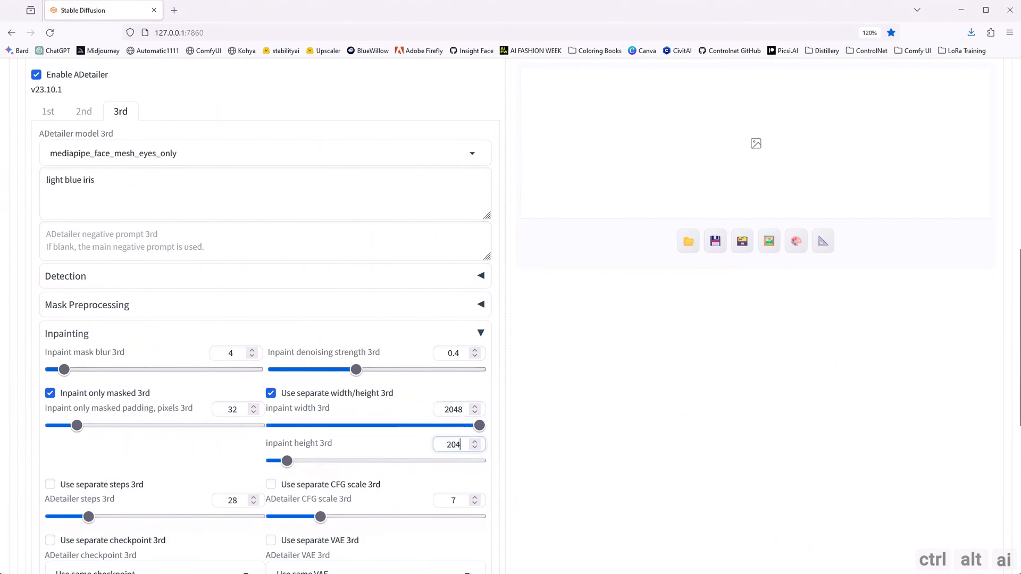
{"action": "left_click", "coordinate": [539, 441]}
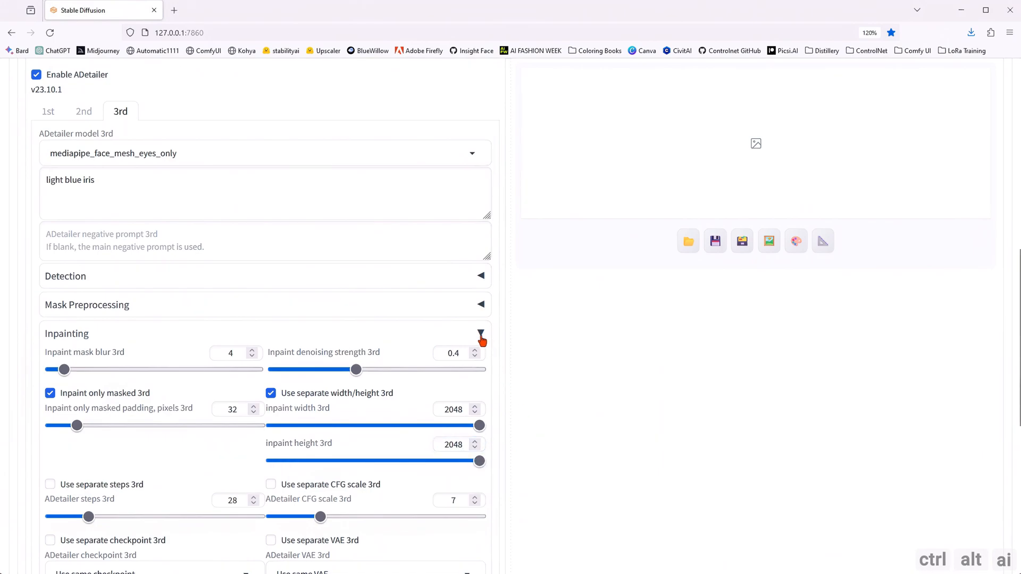
- Generate the portrait with all three ADetailer units and open the resulting image for inspection
{"action": "scroll", "coordinate": [551, 425], "scroll_direction": "down", "scroll_amount": 3}
{"action": "scroll", "coordinate": [547, 425], "scroll_direction": "down", "scroll_amount": 3}
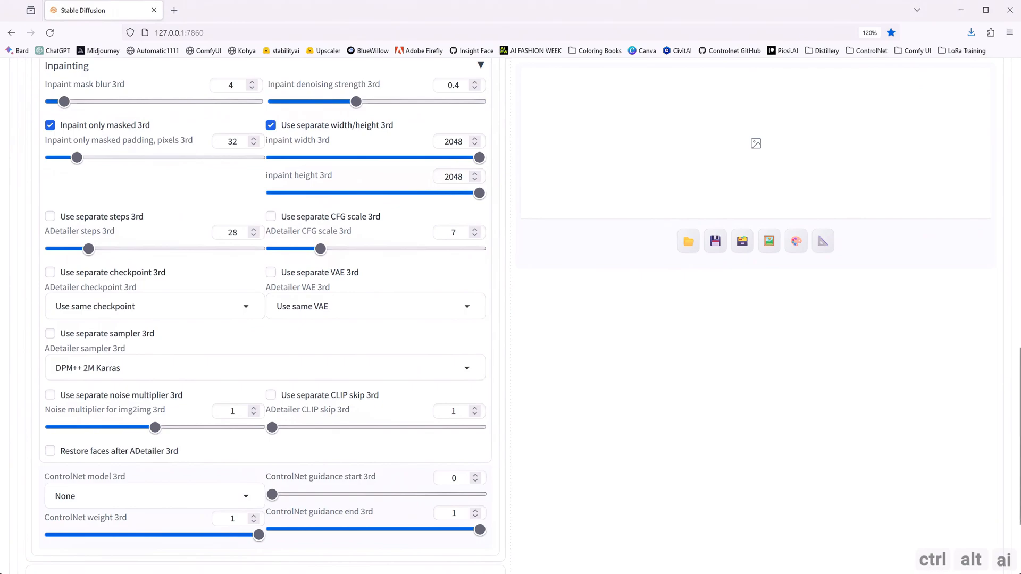
{"action": "scroll", "coordinate": [543, 430], "scroll_direction": "up", "scroll_amount": 15}
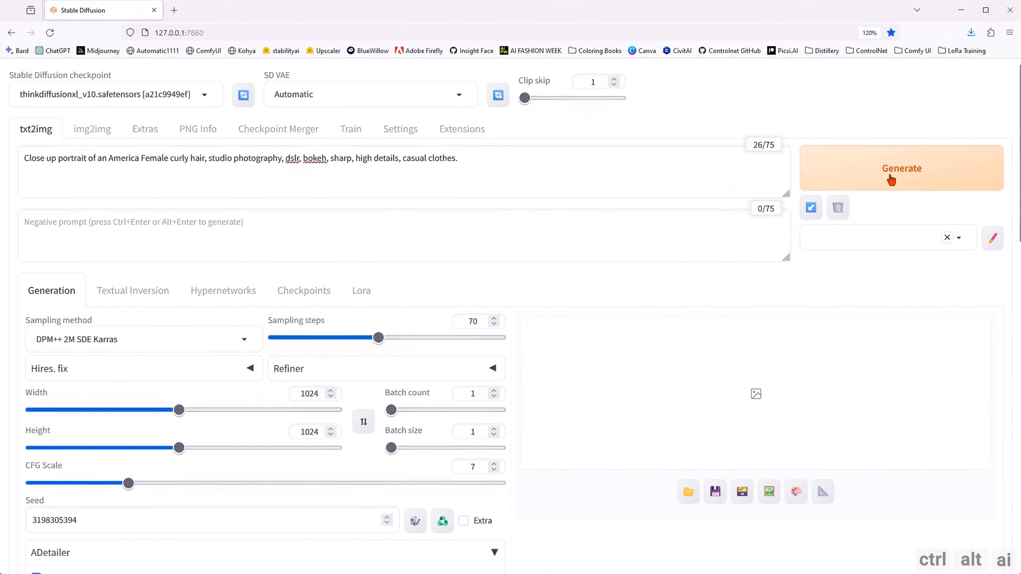
{"action": "left_click", "coordinate": [891, 181]}
{"action": "scroll", "coordinate": [610, 433], "scroll_direction": "down", "scroll_amount": 3}
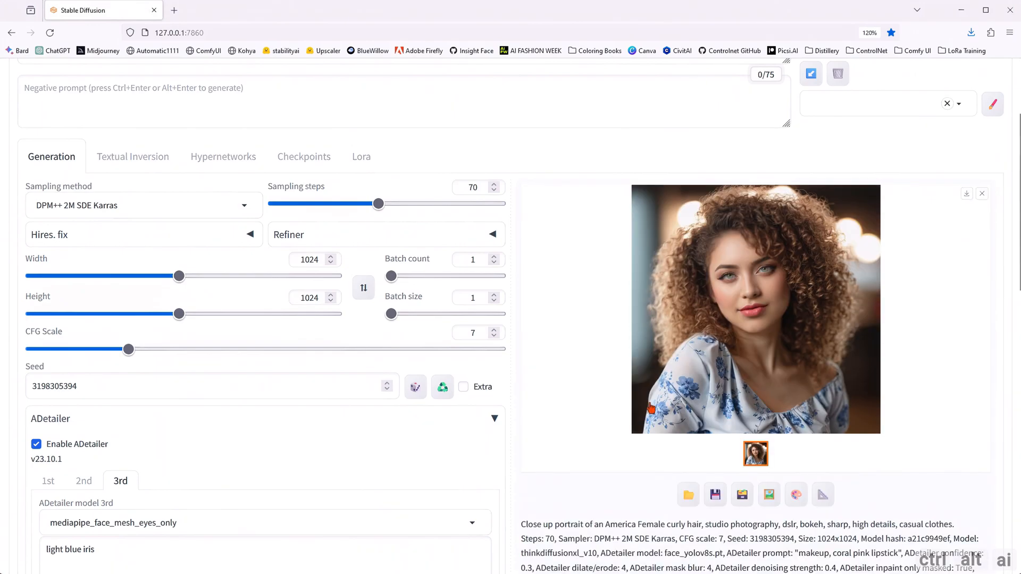
{"action": "left_click", "coordinate": [712, 341]}
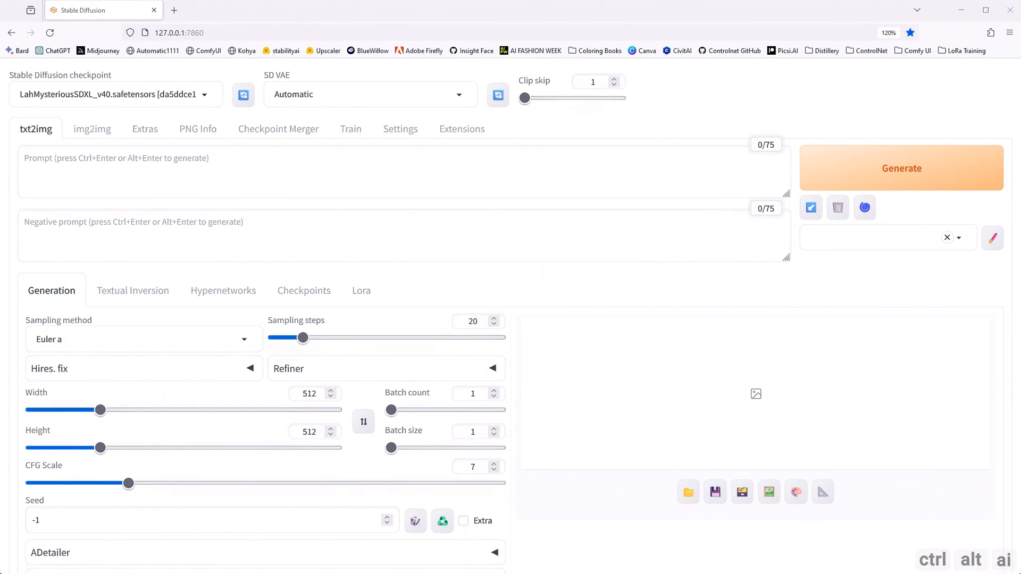
- Enter a prompt for an anime scene of two young girls outside a cozy house, plus a negative prompt covering quality, style and anatomy flaws
{"action": "left_click", "coordinate": [125, 169]}
{"action": "type", "text": "Anime, Anime Style, Illustration. Create a captivating anime scene featuring two young girls standing in a picturesque landscape, outside a cozy house. The setting should evoke a sense of tranquility and warmth, with vibrant colors and delicate details that bring the scene to life. Ensure that the girls' expressions reflect their close friendship and a hint of adventure awaits them."}
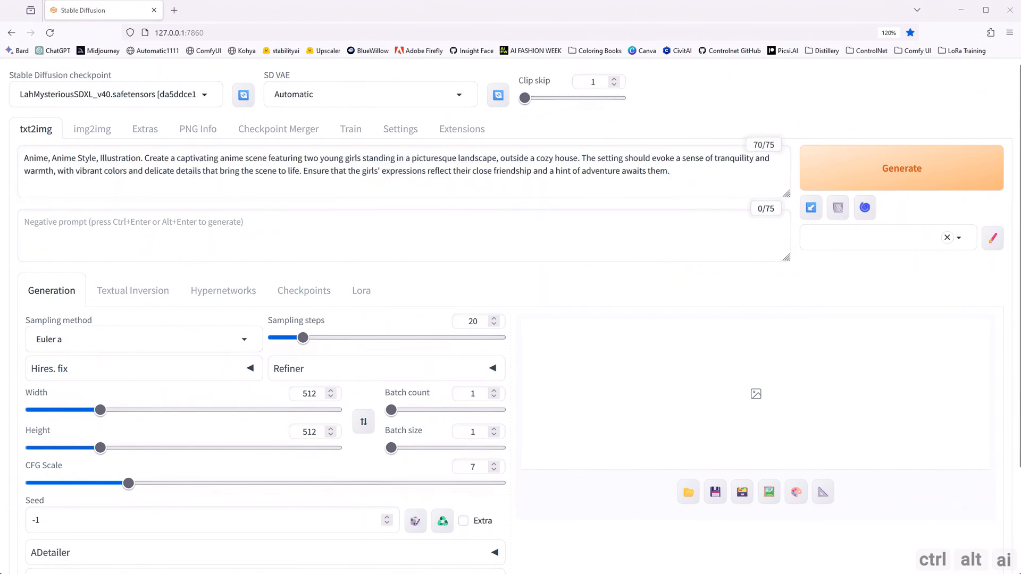
{"action": "left_click", "coordinate": [99, 223]}
{"action": "type", "text": "Focus on depicting quality issues like low quality, worst quality, jpeg artifacts, blurry, soft, and noisy visuals. The art style should encompass elements like comic, cartoon, artwork, western style, drawing, painting, crayon, sketch, graphite, and impressionist. Incorporate monochrome and effects, including monochrome, Bokeh effect, render, 3D, and a Greasy face appearance. The subject should emphasize anatomy and deformities such as zombie features, malformed limbs, extra limbs, cloned face, disfigurement, bad proportions, deformation, distortion, long neck, bad anatomy, bad hands, missing fingers, bad feet, too many fingers, poorly drawn hands, more than 2 thighs, mutated hands and fingers, bad face, extra limbs, three arms, and missing limbs. Avoid any text and signatures like watermark, signature, username, and artist name. Other negative traits to be aware of include a simple background, ugly visuals, duplicates, mutilation, mutations, NFSW content, negative_hand-neg, skin blemishes, errors, extra digits, fewer digits, and bad anatomy."}
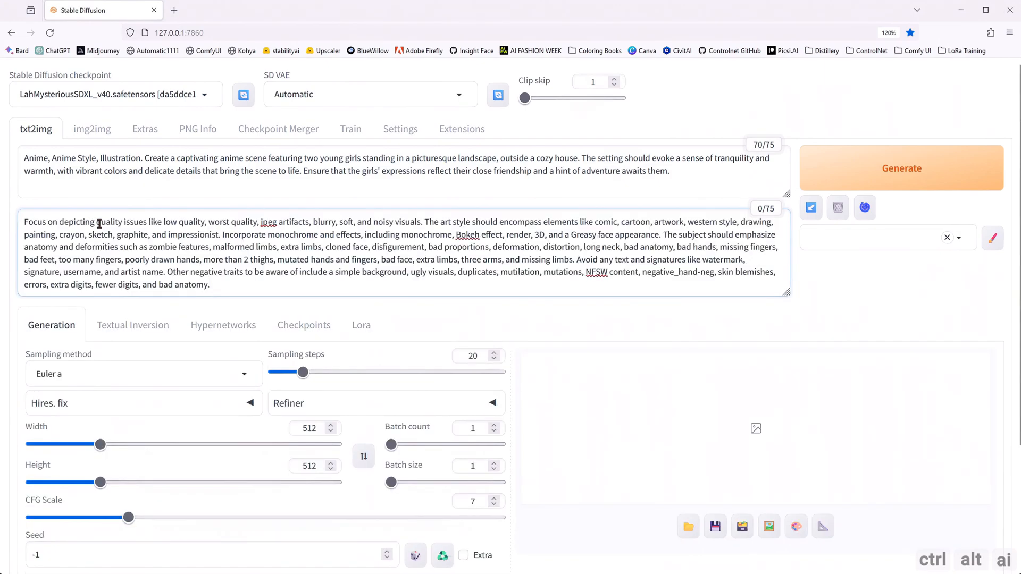
- Set the sampling method to DPM++ 2M SDE Karras with 60 sampling steps
{"action": "left_click", "coordinate": [243, 375]}
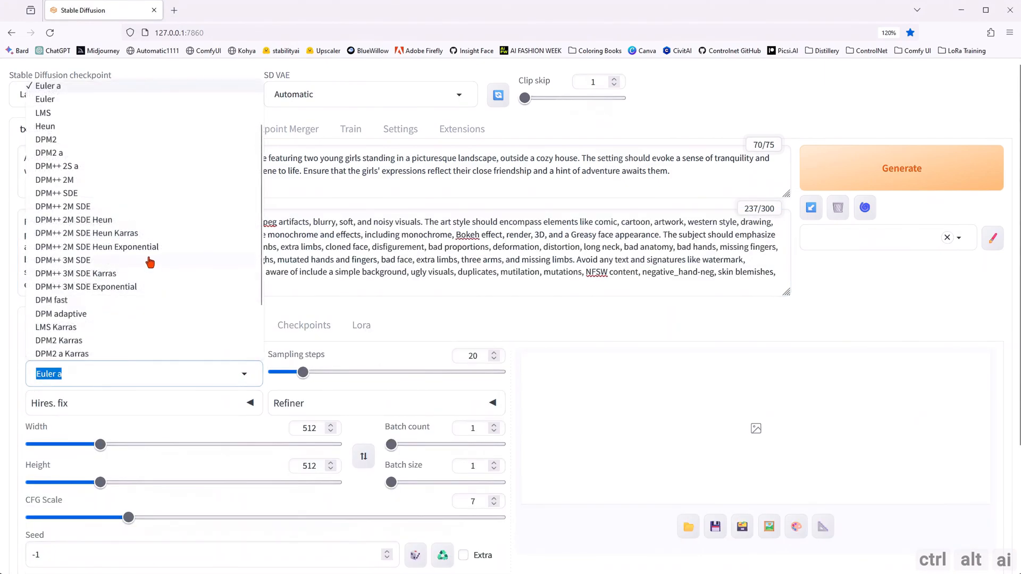
{"action": "scroll", "coordinate": [133, 223], "scroll_direction": "up", "scroll_amount": 2}
{"action": "left_click", "coordinate": [103, 129]}
{"action": "double_click", "coordinate": [453, 354]}
{"action": "type", "text": "60"}
{"action": "double_click", "coordinate": [319, 428]}
{"action": "type", "text": "1024"}
{"action": "double_click", "coordinate": [308, 466]}
{"action": "type", "text": "105441"}
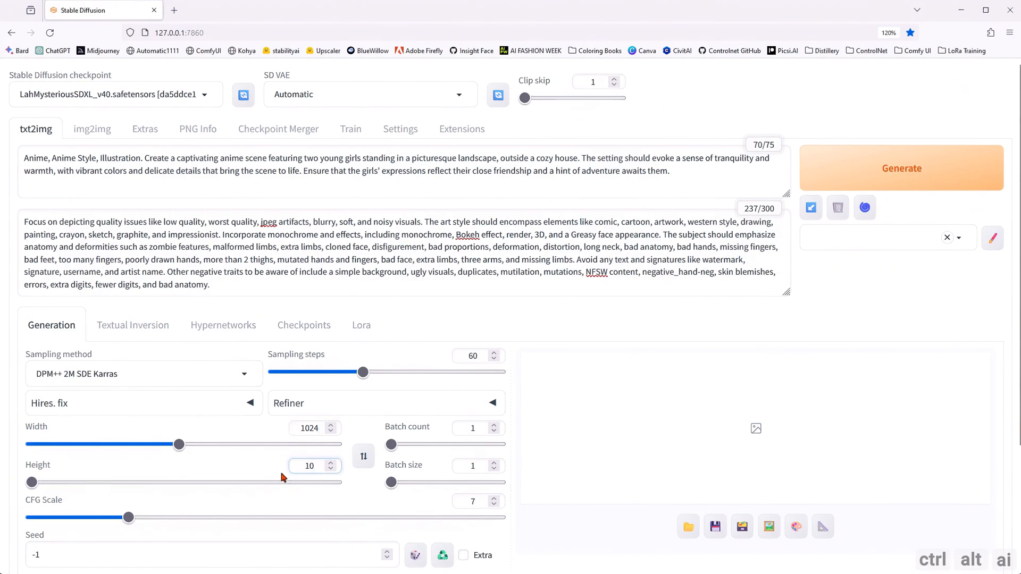
{"action": "type", "text": "24"}
{"action": "scroll", "coordinate": [239, 489], "scroll_direction": "down", "scroll_amount": 1}
{"action": "left_click_drag", "start_coordinate": [230, 494], "coordinate": [11, 488]}
{"action": "key", "text": "ctrl+v"}
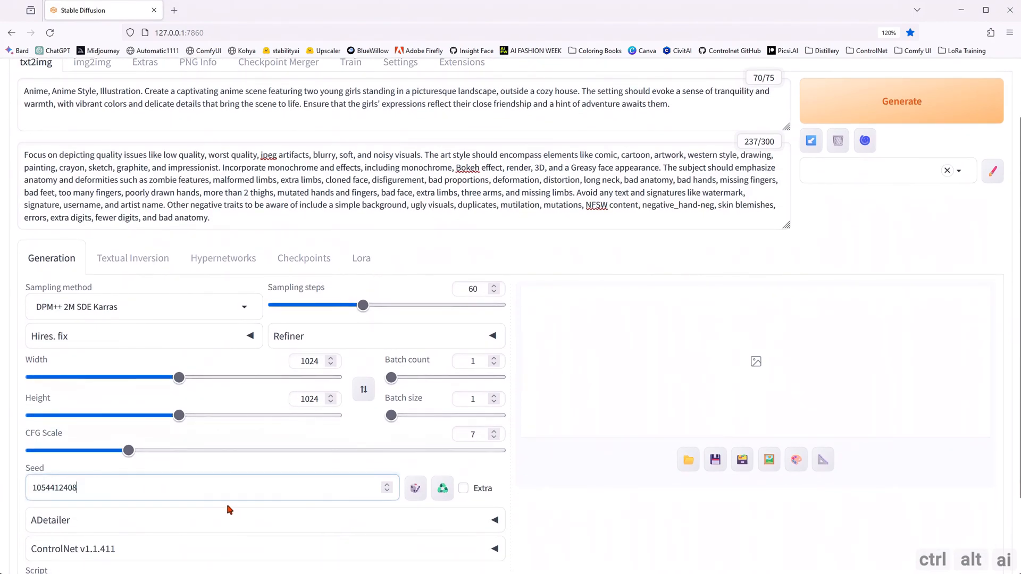
- Enable Hires. fix with a denoising strength of 0.3 and the 4x_foolhardy_Remacri upscaler
{"action": "left_click", "coordinate": [250, 336]}
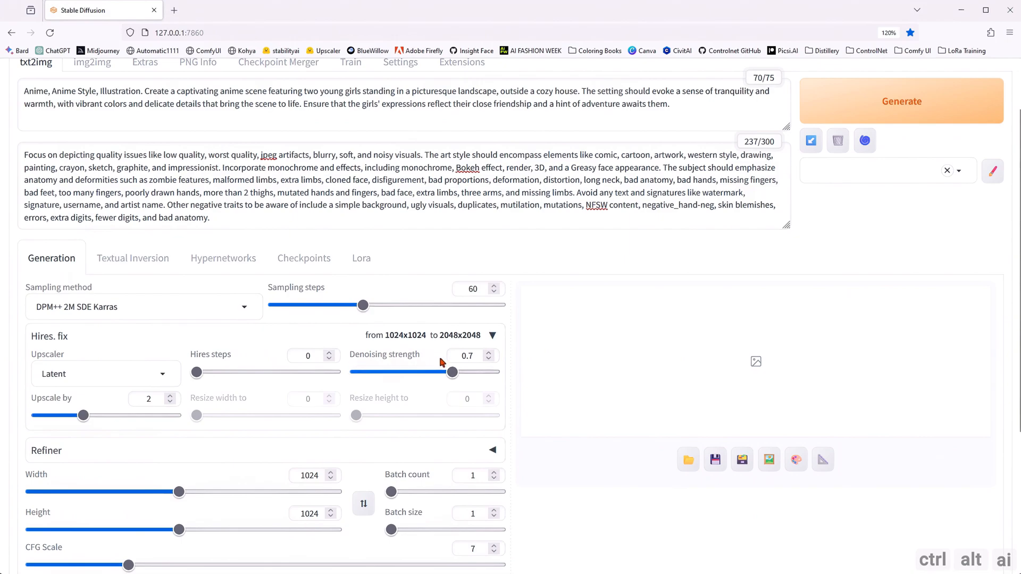
{"action": "left_click", "coordinate": [475, 357]}
{"action": "type", "text": "3"}
{"action": "left_click", "coordinate": [161, 374]}
{"action": "scroll", "coordinate": [128, 312], "scroll_direction": "up", "scroll_amount": 2}
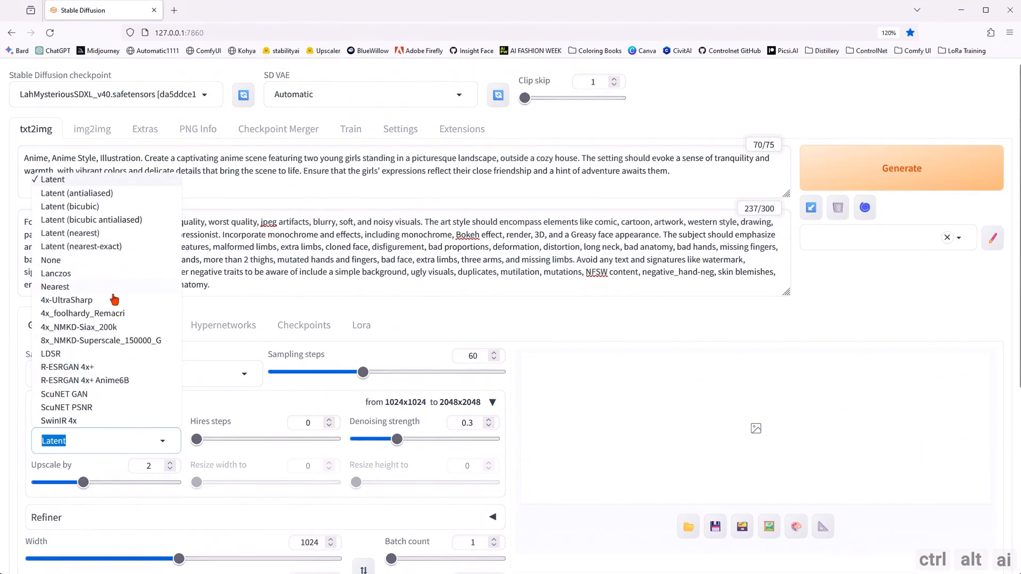
{"action": "left_click", "coordinate": [103, 314]}
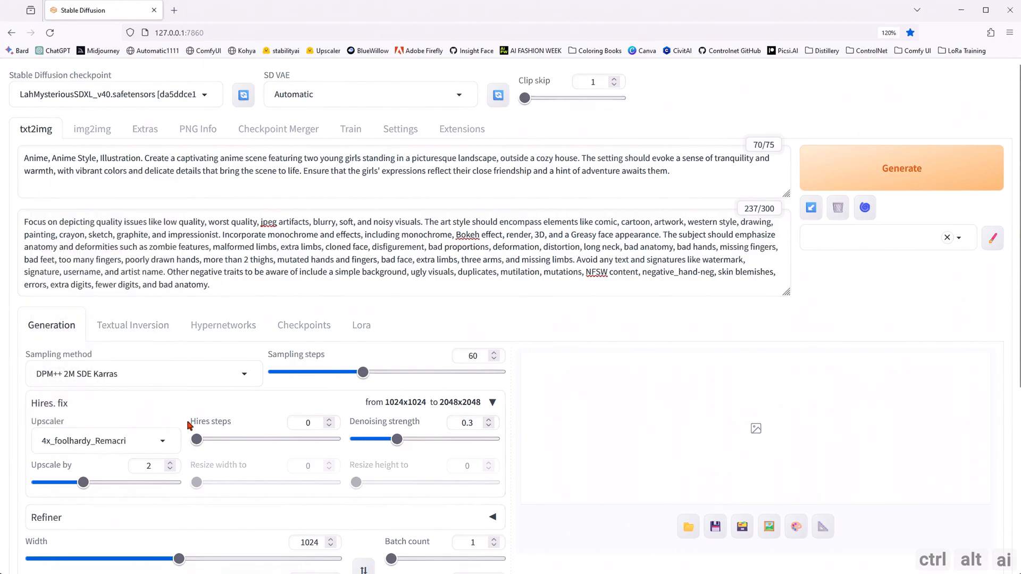
- Set the Hires. fix upscale factor to 1 and its steps to 30
{"action": "left_click", "coordinate": [173, 470]}
{"action": "type", "text": "1"}
{"action": "left_click", "coordinate": [288, 423]}
{"action": "type", "text": "30"}
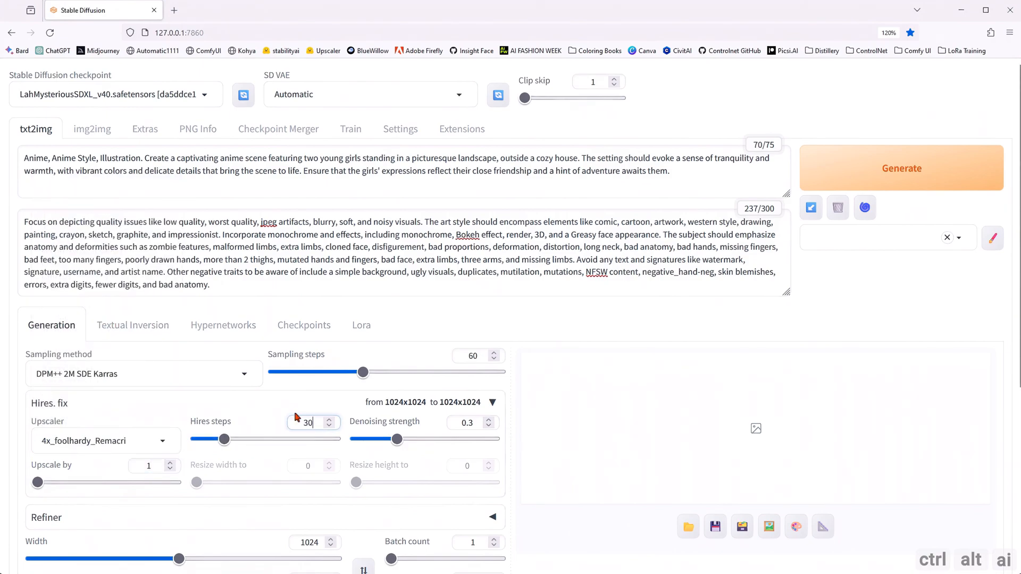
{"action": "left_click", "coordinate": [575, 520]}
- Generate the anime scene, view the result at full size, and close the viewer
{"action": "scroll", "coordinate": [575, 520], "scroll_direction": "down", "scroll_amount": 2}
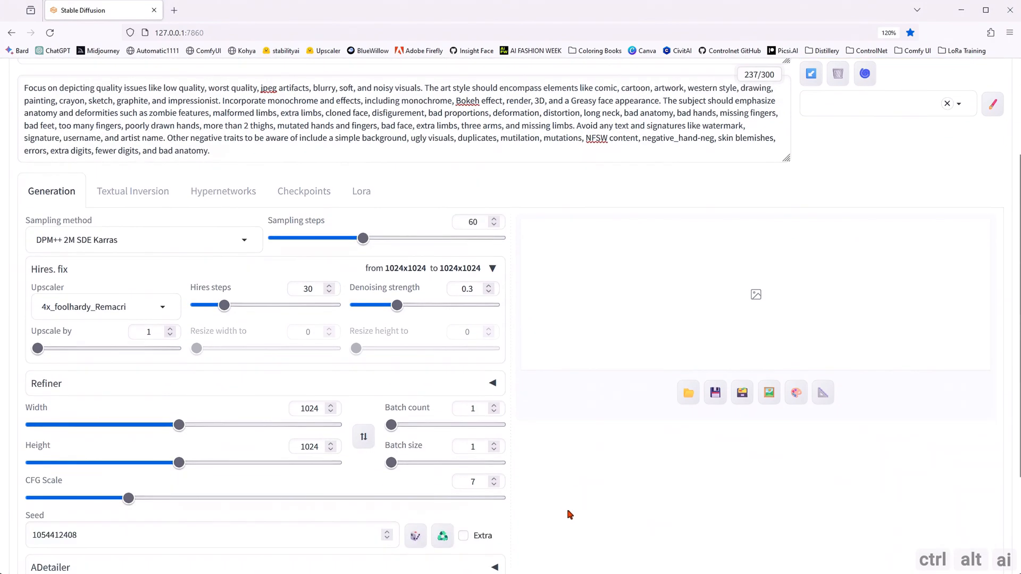
{"action": "scroll", "coordinate": [569, 509], "scroll_direction": "up", "scroll_amount": 1}
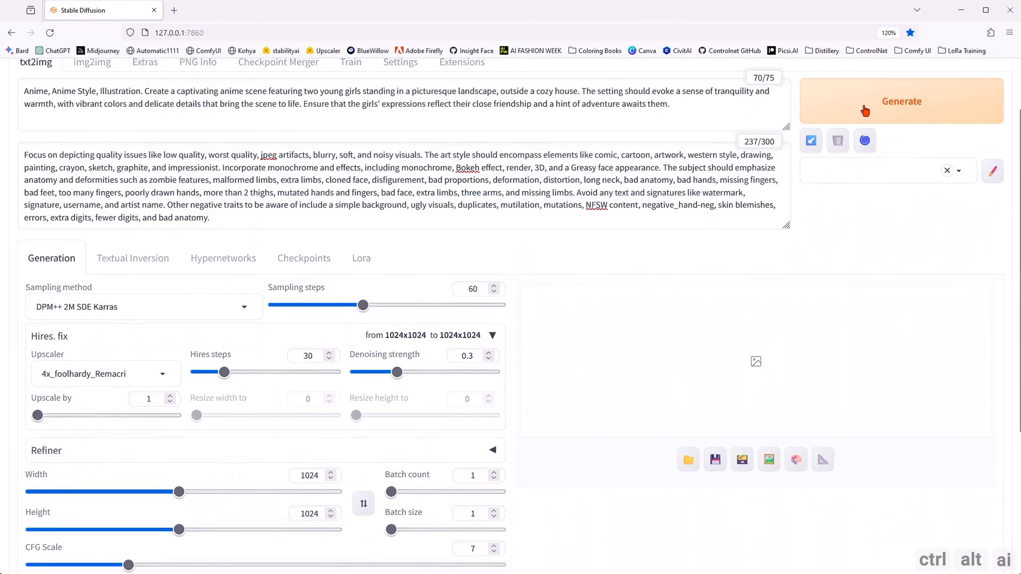
{"action": "left_click", "coordinate": [864, 110]}
{"action": "scroll", "coordinate": [574, 250], "scroll_direction": "down", "scroll_amount": 1}
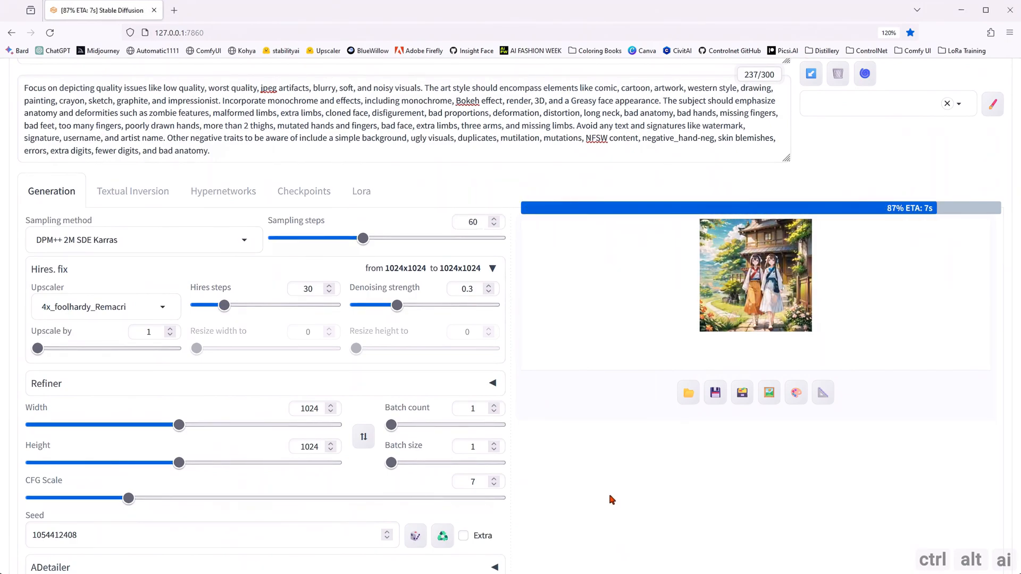
{"action": "left_click", "coordinate": [708, 367]}
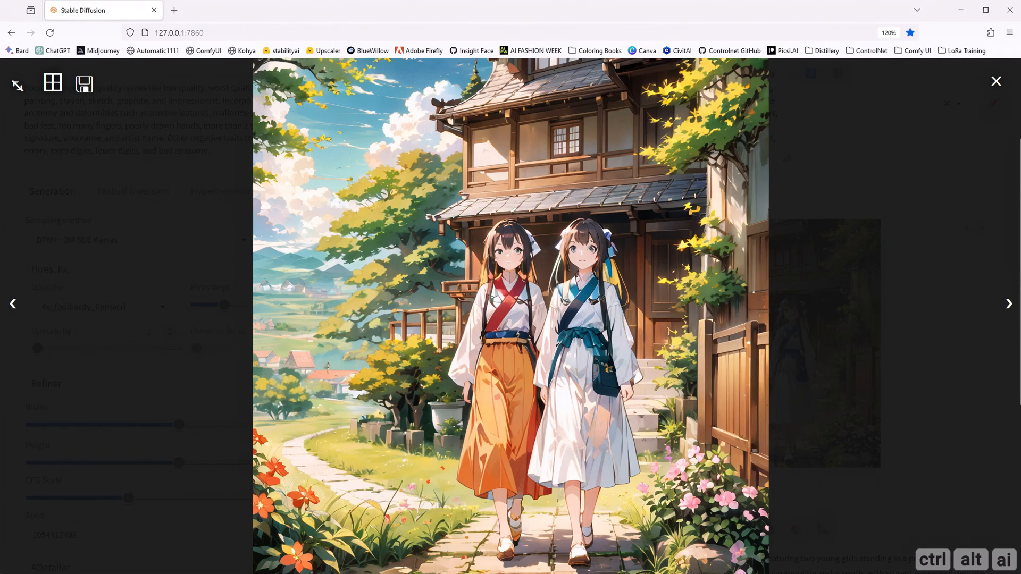
{"action": "left_click", "coordinate": [17, 209]}
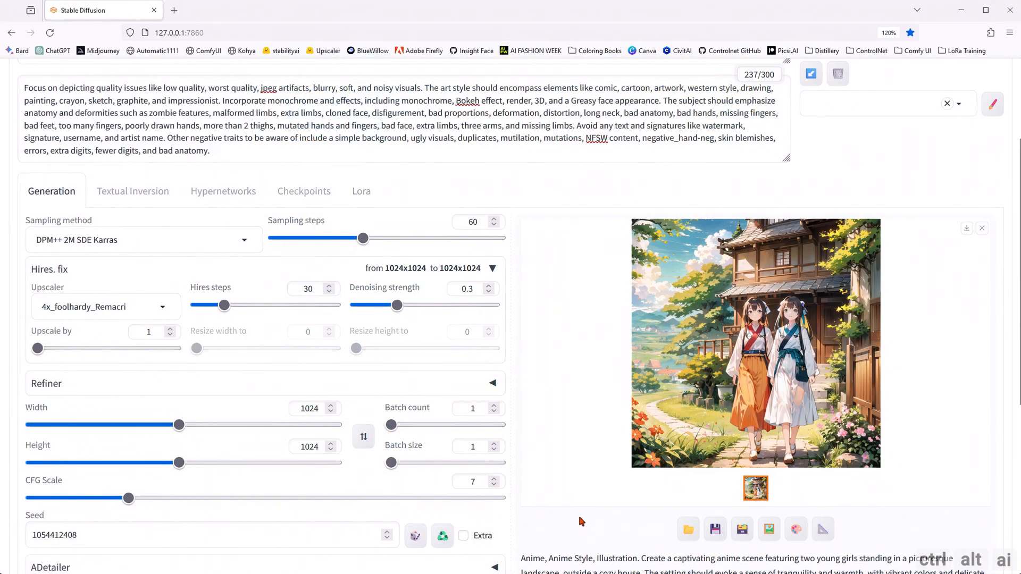
- Enable ADetailer and set the first unit's model to person_yolov8s-seg.pt
{"action": "scroll", "coordinate": [537, 464], "scroll_direction": "down", "scroll_amount": 5}
{"action": "left_click", "coordinate": [495, 299]}
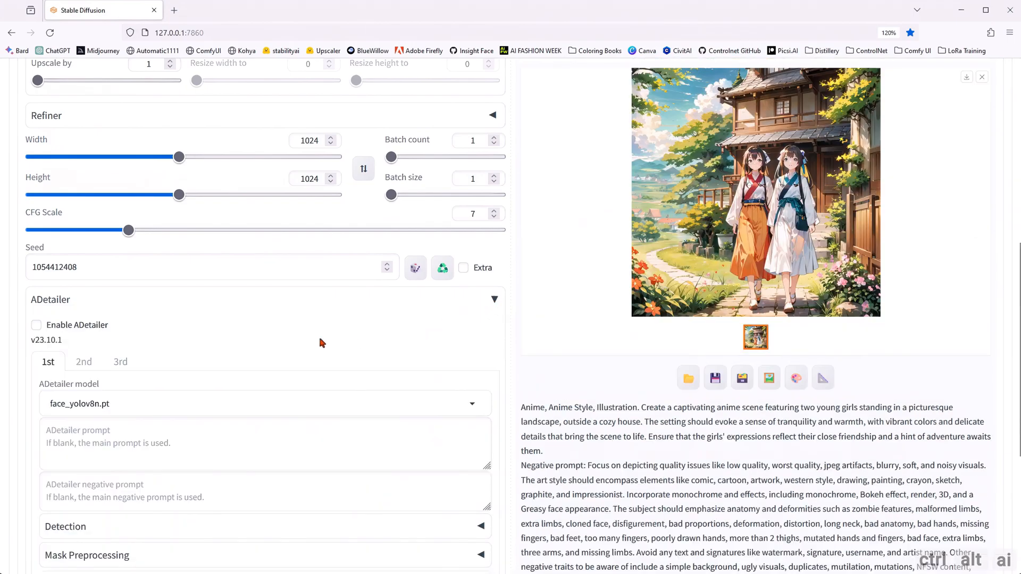
{"action": "left_click", "coordinate": [95, 333]}
{"action": "left_click", "coordinate": [468, 402]}
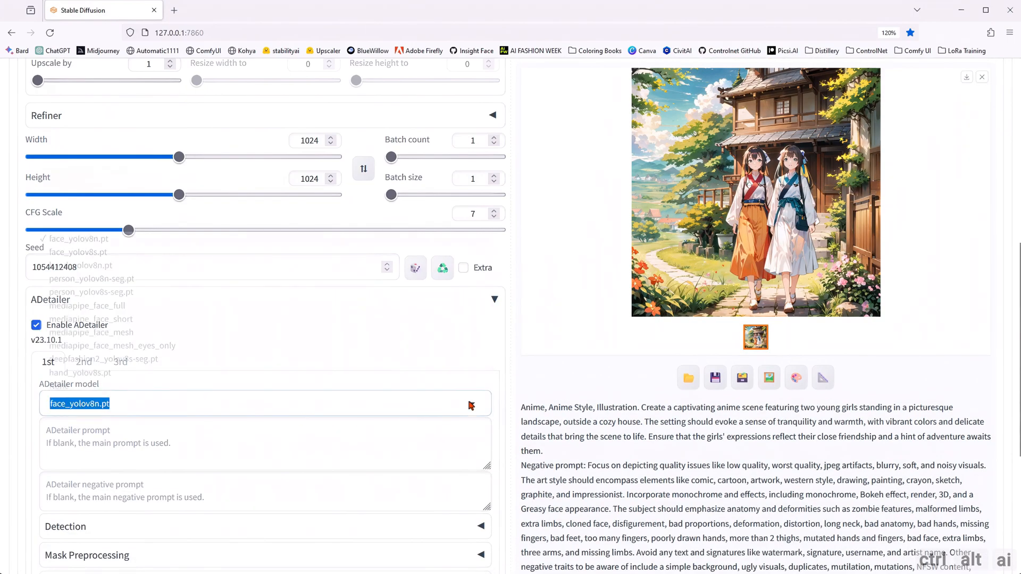
{"action": "left_click", "coordinate": [116, 291]}
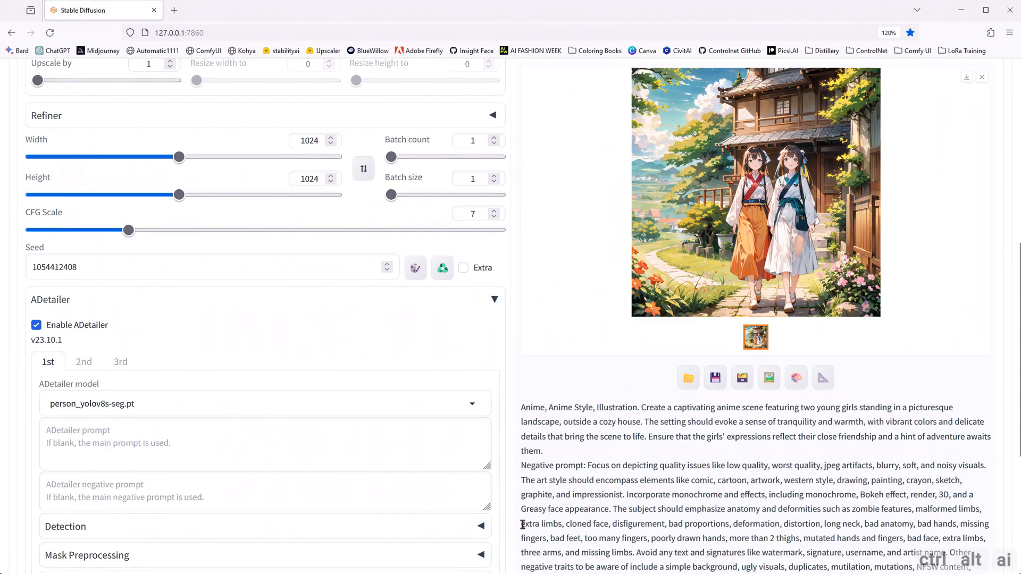
- Expand the first unit's detection and mask preprocessing settings and set the mask merge mode to Merge and Invert
{"action": "scroll", "coordinate": [528, 526], "scroll_direction": "down", "scroll_amount": 2}
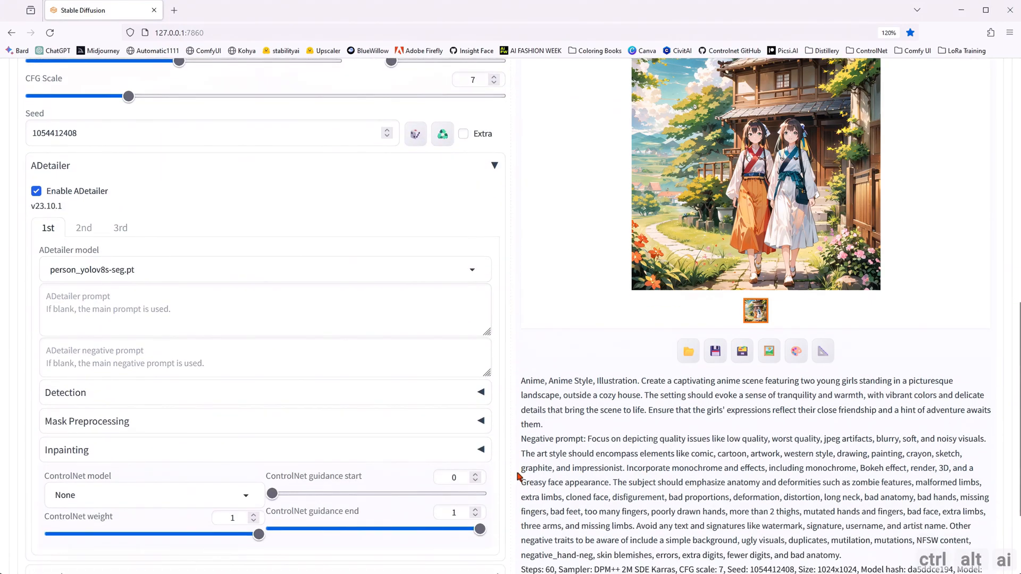
{"action": "left_click", "coordinate": [481, 399]}
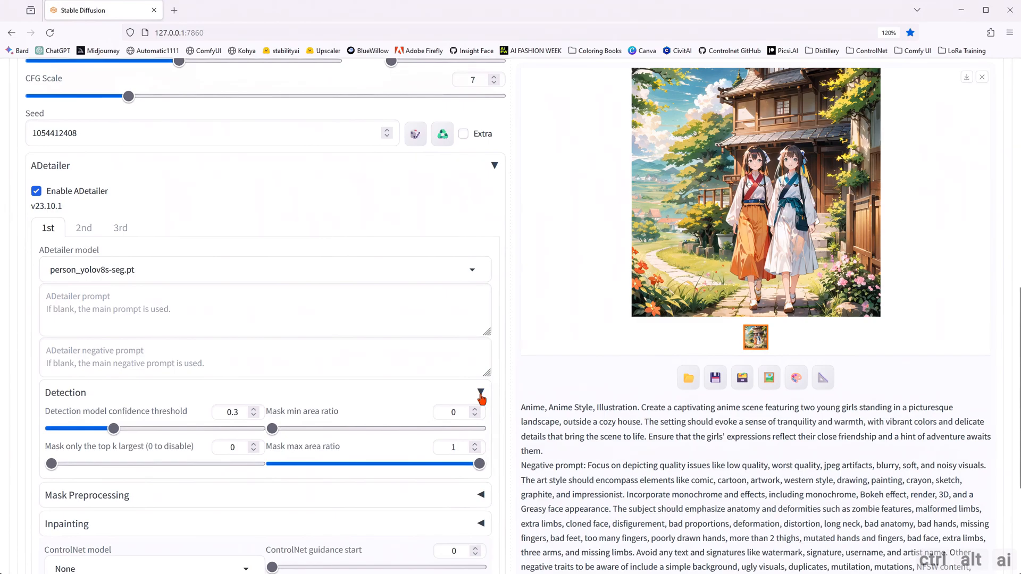
{"action": "scroll", "coordinate": [528, 432], "scroll_direction": "down", "scroll_amount": 2}
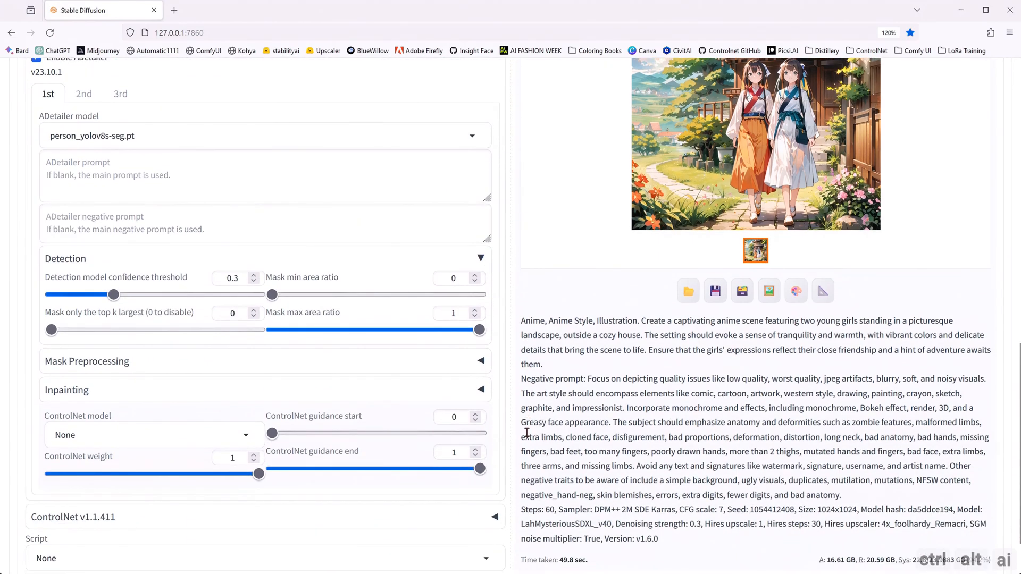
{"action": "left_click", "coordinate": [482, 362]}
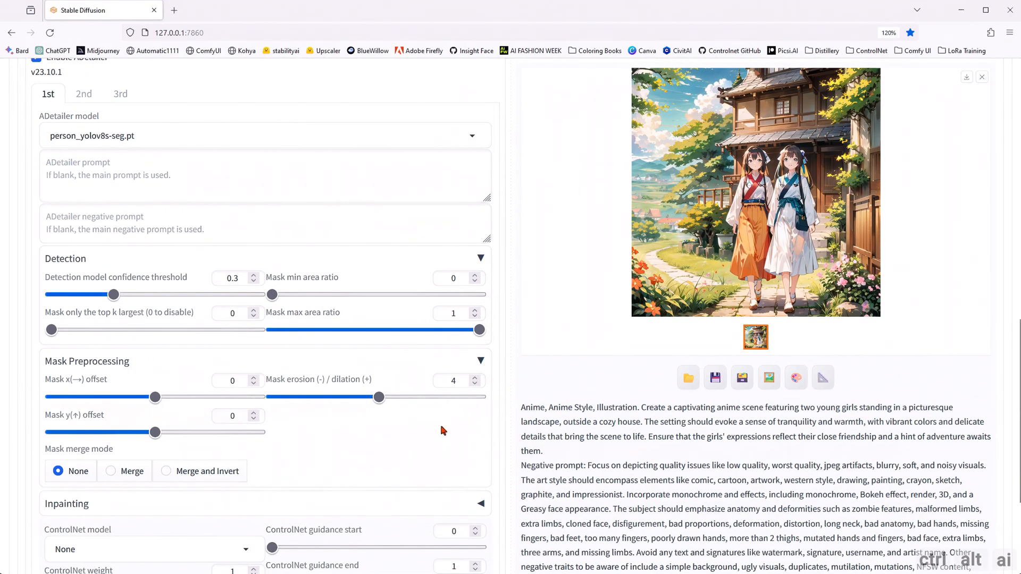
{"action": "left_click", "coordinate": [239, 471]}
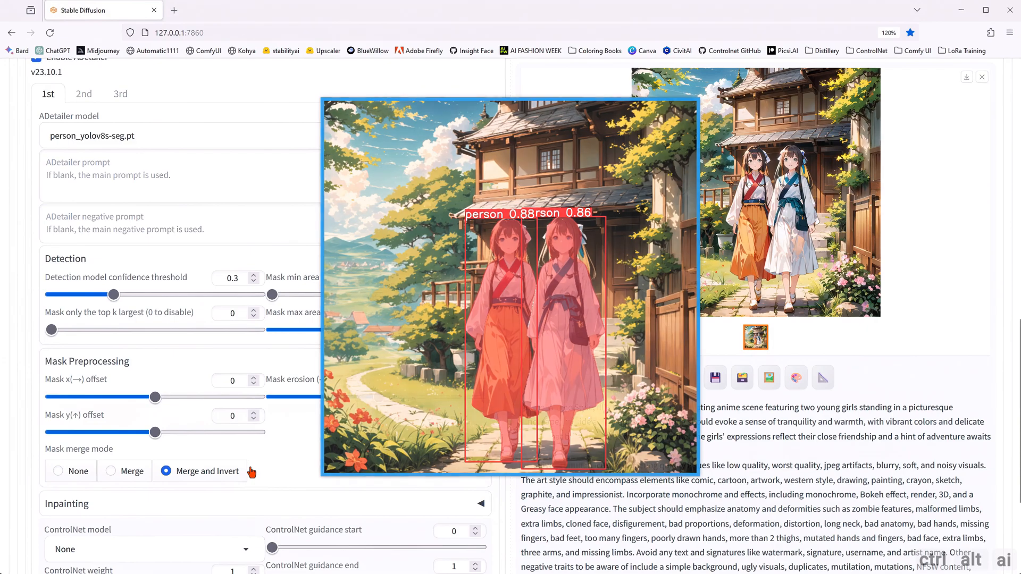
- Enable separate inpainting width and height for the first ADetailer unit and set both to 2048
{"action": "left_click", "coordinate": [481, 258]}
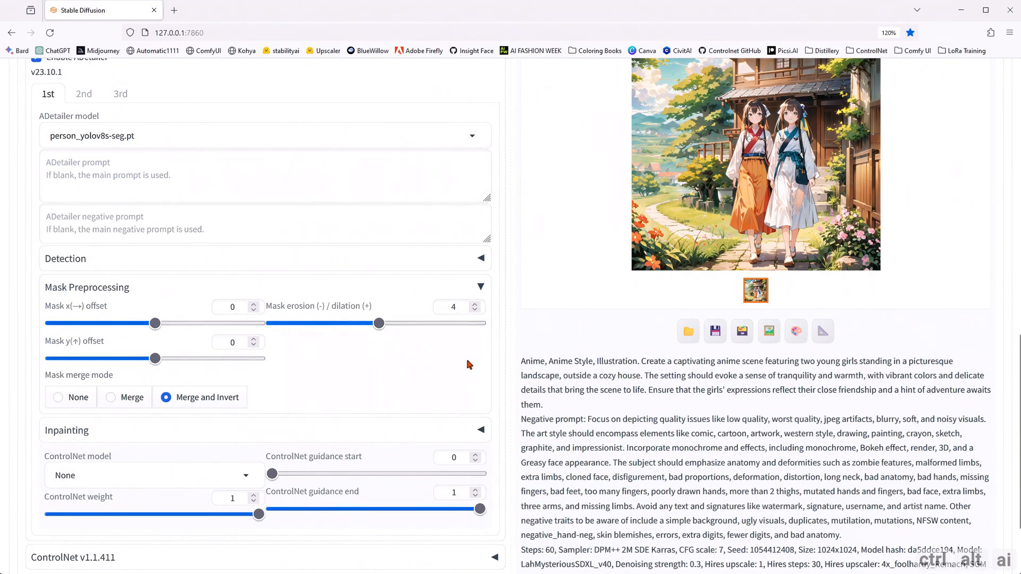
{"action": "left_click", "coordinate": [480, 430]}
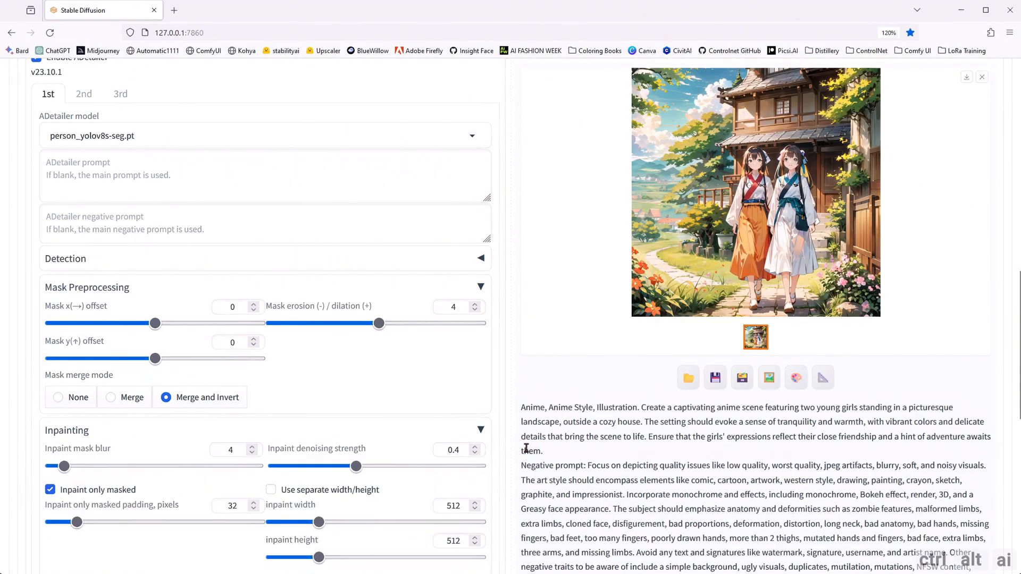
{"action": "scroll", "coordinate": [311, 363], "scroll_direction": "down", "scroll_amount": 3}
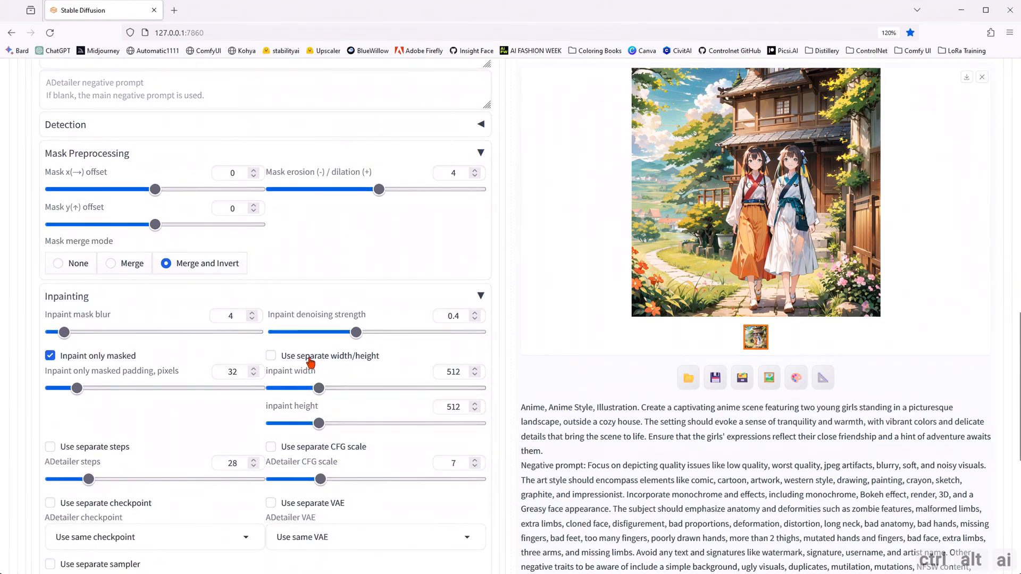
{"action": "left_click", "coordinate": [306, 357]}
{"action": "left_click_drag", "start_coordinate": [318, 388], "coordinate": [520, 392]}
{"action": "left_click_drag", "start_coordinate": [319, 424], "coordinate": [525, 432]}
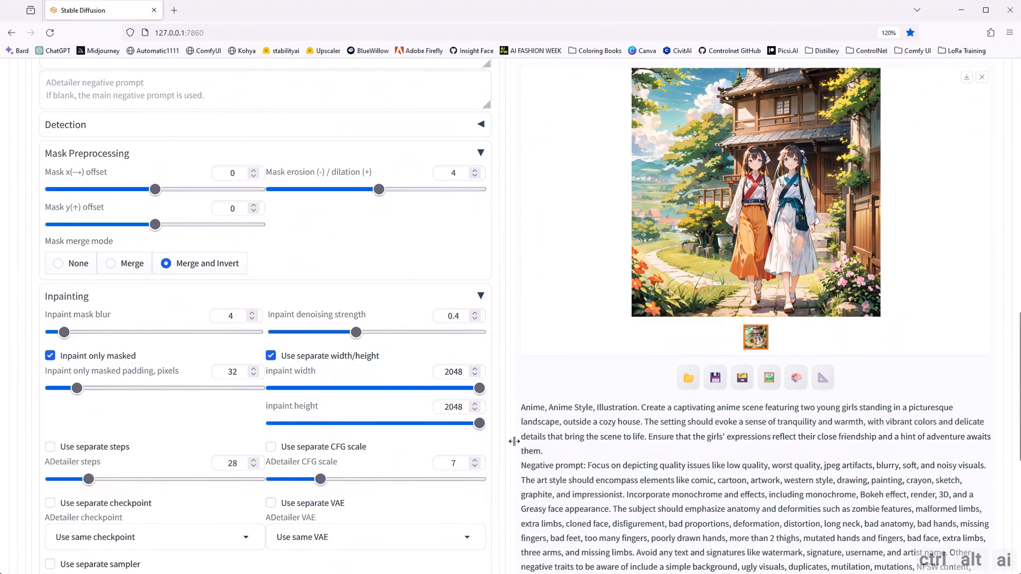
- Set the second ADetailer unit's model to face_yolov8s.pt and enter "smile" as its prompt
{"action": "scroll", "coordinate": [425, 388], "scroll_direction": "up", "scroll_amount": 3}
{"action": "left_click", "coordinate": [84, 160]}
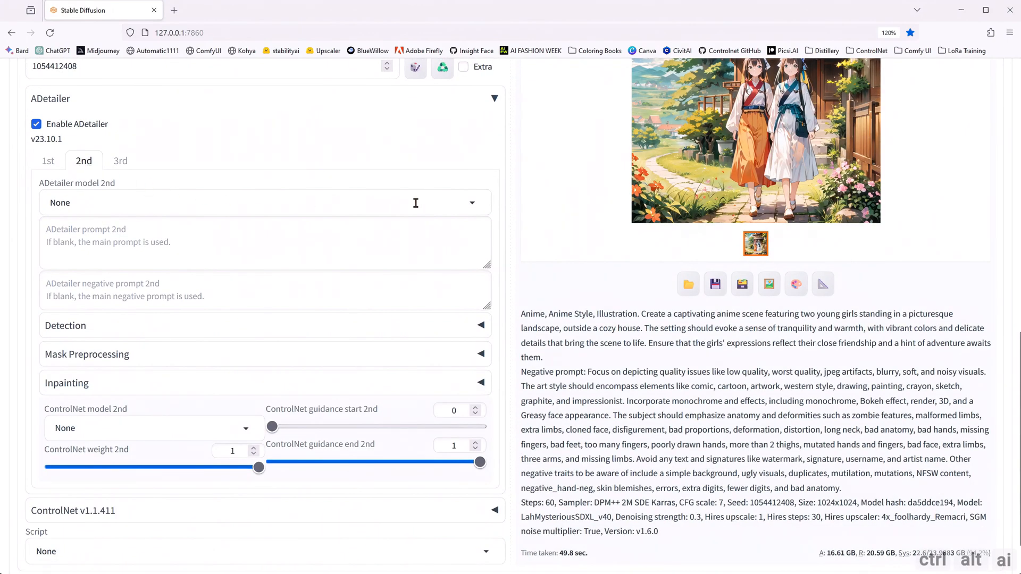
{"action": "left_click", "coordinate": [472, 206]}
{"action": "left_click", "coordinate": [106, 247]}
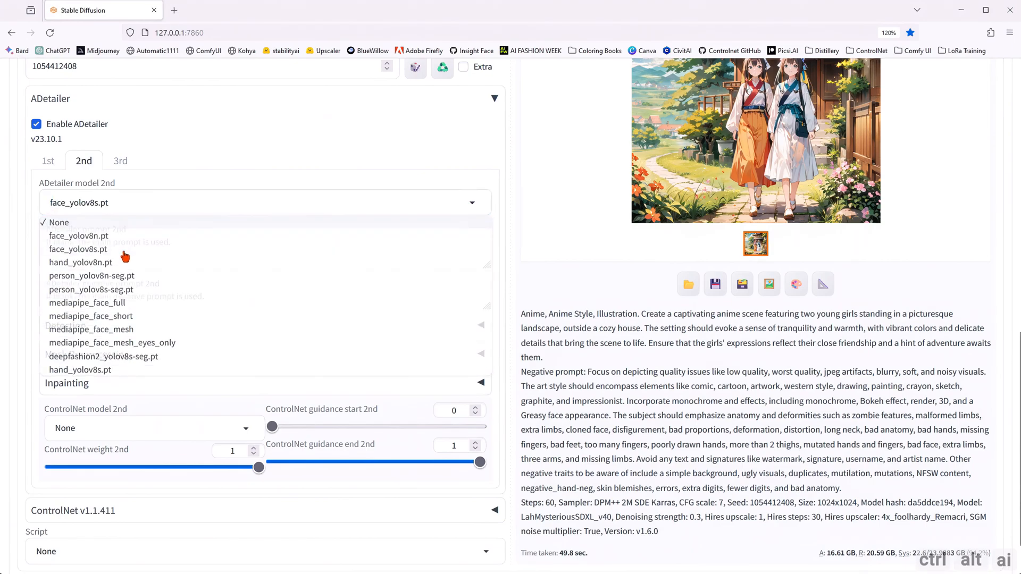
{"action": "left_click", "coordinate": [171, 230]}
{"action": "type", "text": "smile"}
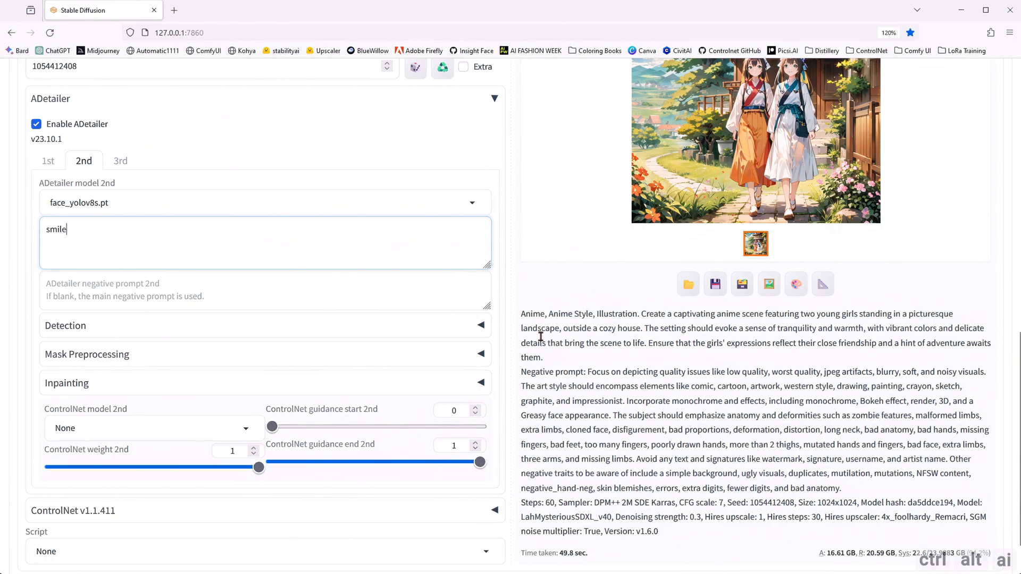
- Generate the anime scene again with both ADetailer units and view the result at full size
{"action": "scroll", "coordinate": [632, 412], "scroll_direction": "up", "scroll_amount": 4}
{"action": "scroll", "coordinate": [585, 373], "scroll_direction": "up", "scroll_amount": 7}
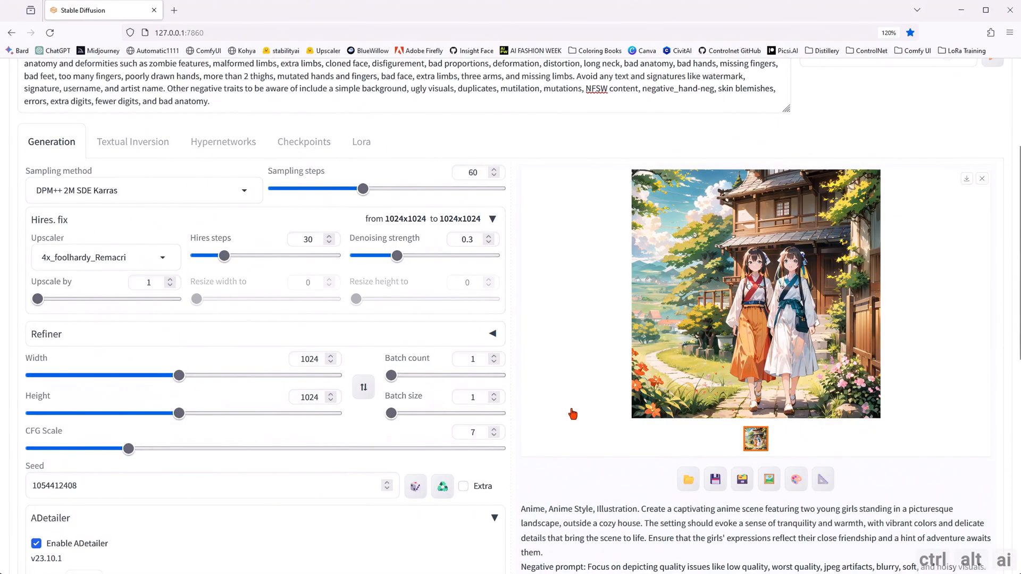
{"action": "key", "text": "ctrl+Return"}
{"action": "scroll", "coordinate": [572, 276], "scroll_direction": "down", "scroll_amount": 4}
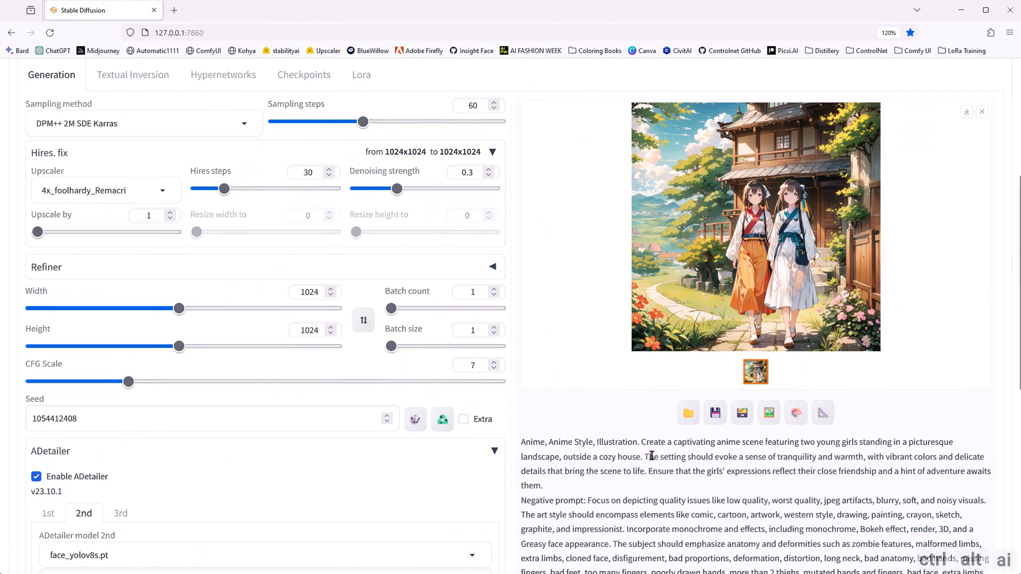
{"action": "left_click", "coordinate": [749, 277]}
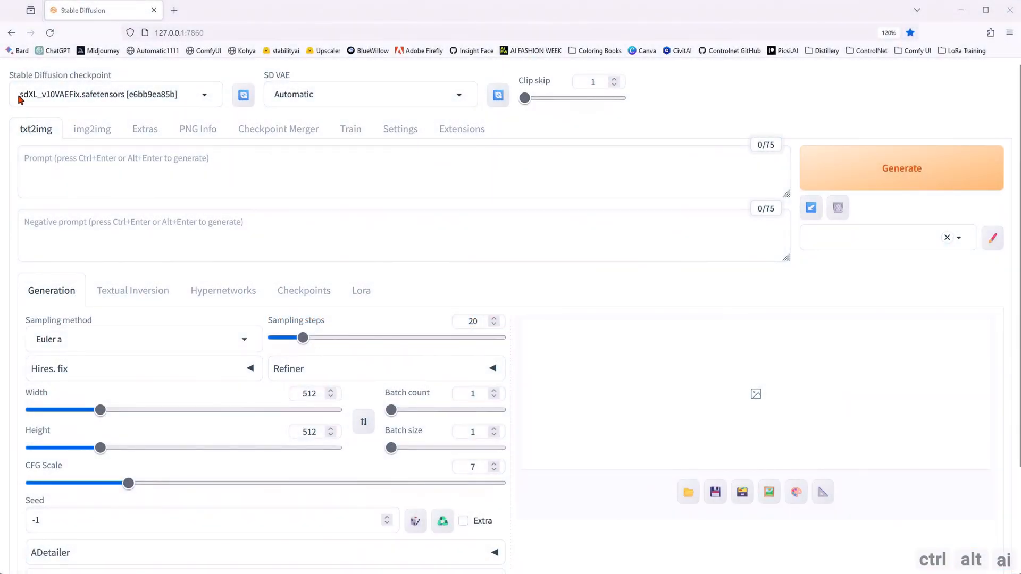
- Load the distillery PNG from the Example 6 folder as the img2img source image
{"action": "left_click", "coordinate": [100, 131]}
{"action": "scroll", "coordinate": [269, 330], "scroll_direction": "down", "scroll_amount": 5}
{"action": "left_click", "coordinate": [262, 273]}
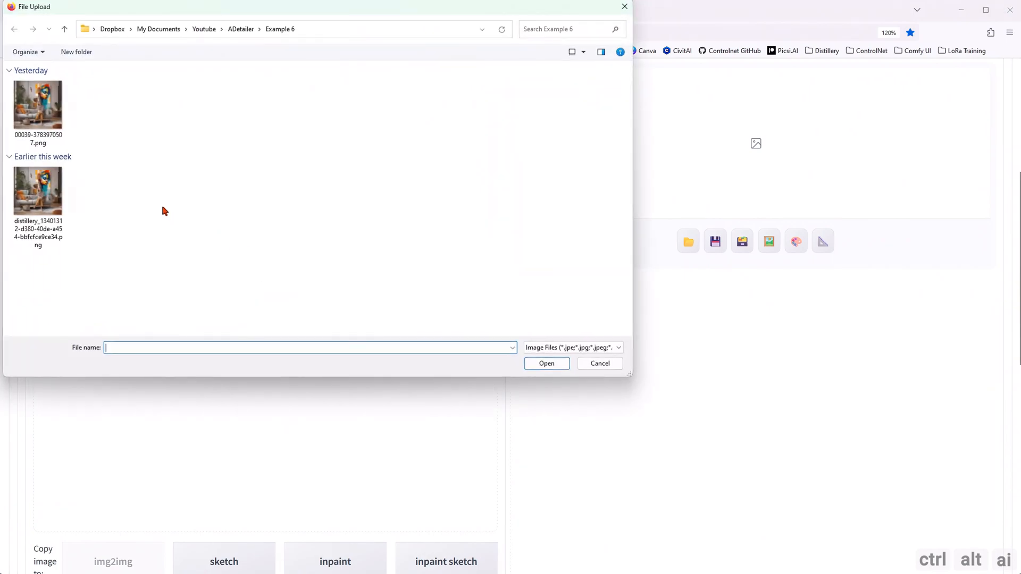
{"action": "double_click", "coordinate": [49, 212]}
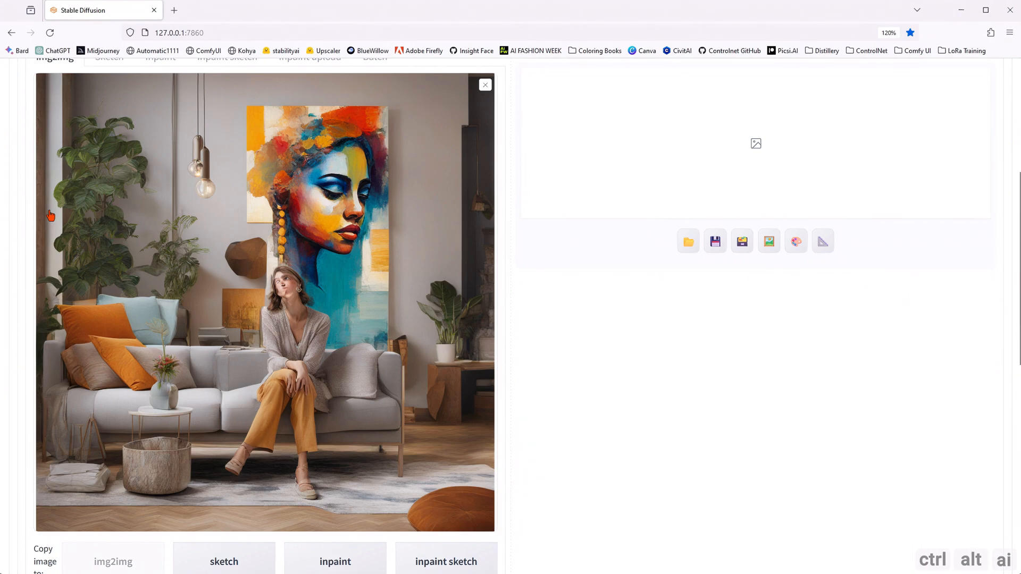
- Set the img2img sampling steps to 50 and the sampling method to DPM++ 2M SDE Karras
{"action": "scroll", "coordinate": [366, 295], "scroll_direction": "down", "scroll_amount": 5}
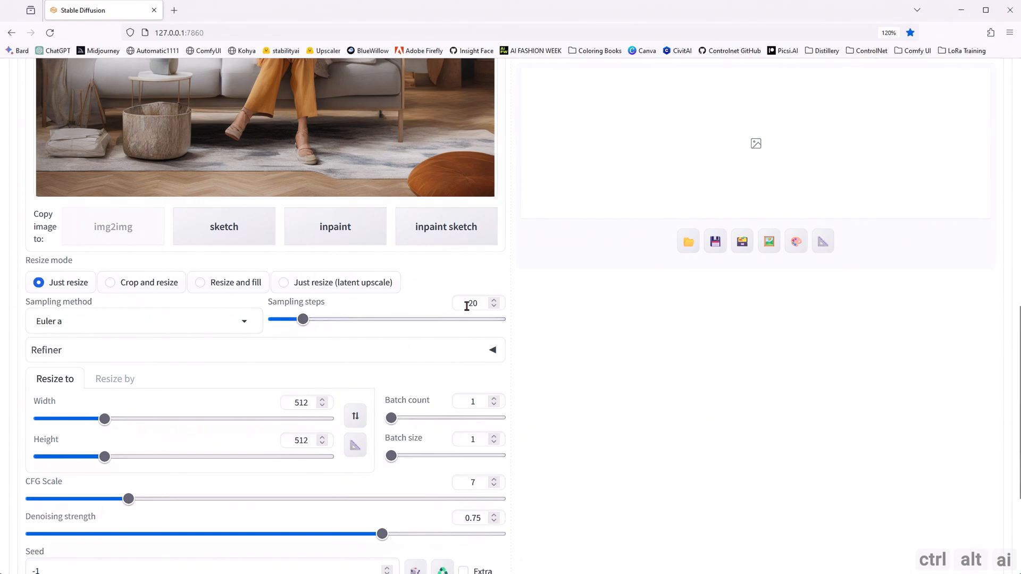
{"action": "left_click_drag", "start_coordinate": [483, 303], "coordinate": [453, 303]}
{"action": "type", "text": "50"}
{"action": "left_click", "coordinate": [249, 325]}
{"action": "scroll", "coordinate": [129, 228], "scroll_direction": "down", "scroll_amount": 5}
{"action": "left_click", "coordinate": [85, 133]}
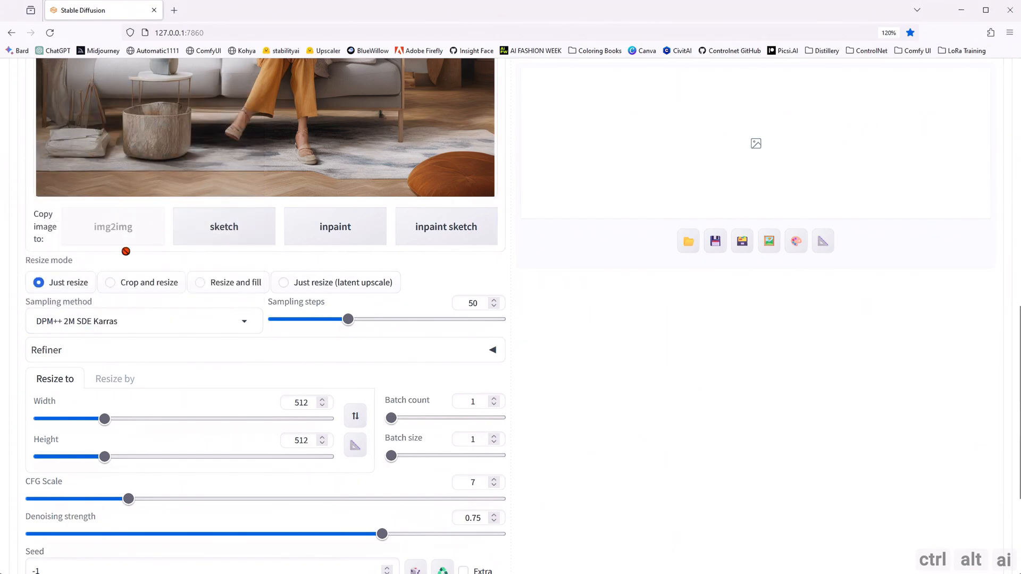
{"action": "left_click", "coordinate": [121, 380]}
{"action": "scroll", "coordinate": [581, 424], "scroll_direction": "down", "scroll_amount": 3}
{"action": "left_click_drag", "start_coordinate": [481, 384], "coordinate": [471, 384]}
{"action": "type", "text": "3"}
{"action": "left_click", "coordinate": [557, 402]}
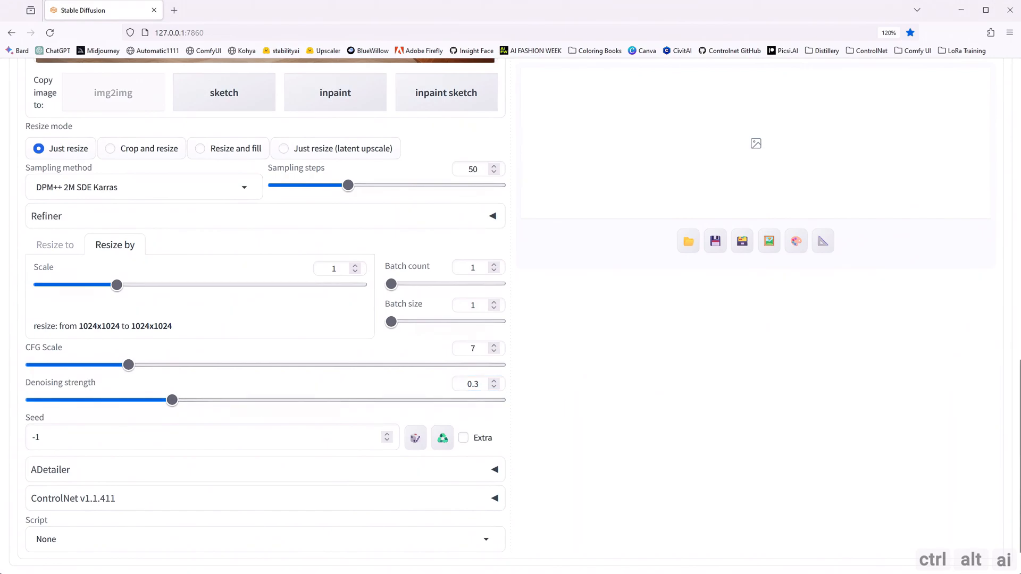
{"action": "key", "text": "ctrl+v"}
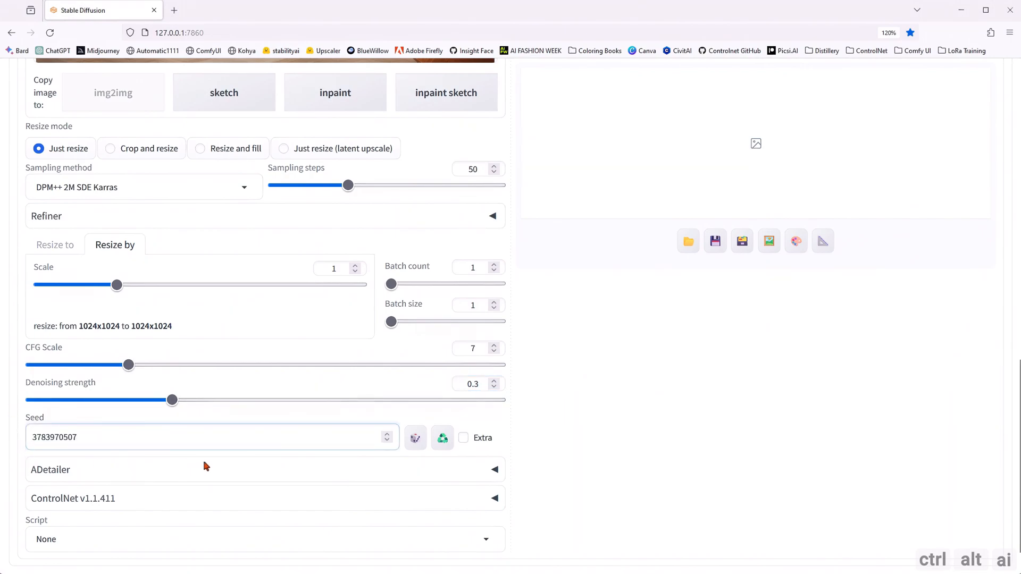
{"action": "left_click", "coordinate": [612, 442]}
- Enable ADetailer for img2img and give the first unit the face_yolov8s.pt model and the prompt "painting of a woman face"
{"action": "scroll", "coordinate": [597, 448], "scroll_direction": "down", "scroll_amount": 2}
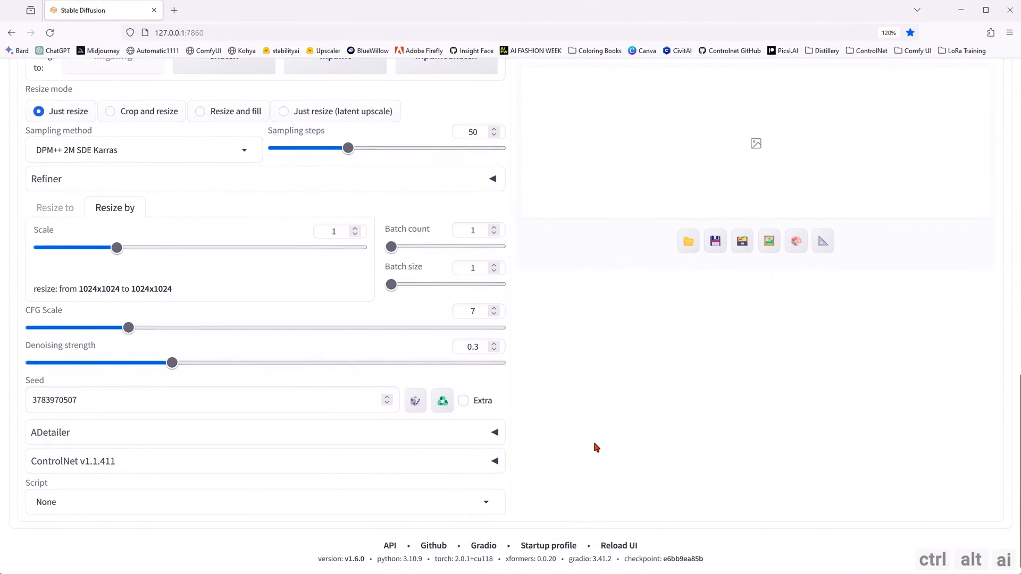
{"action": "left_click", "coordinate": [496, 433]}
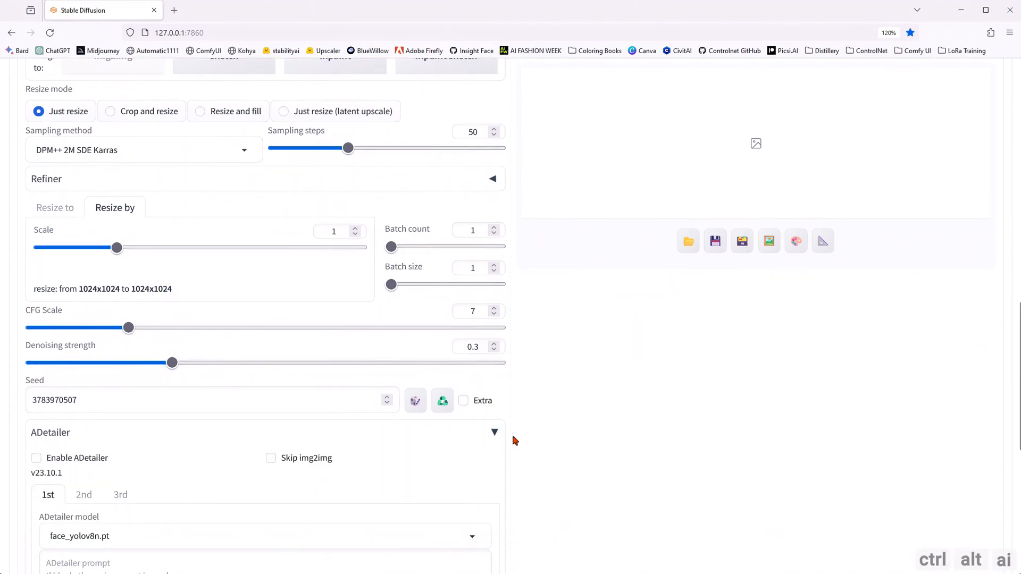
{"action": "scroll", "coordinate": [627, 444], "scroll_direction": "down", "scroll_amount": 5}
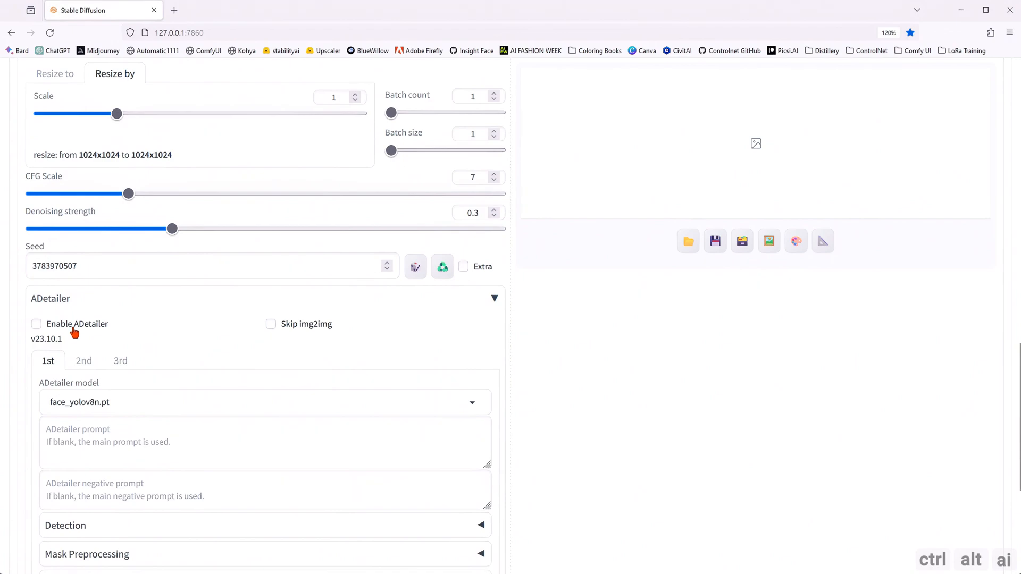
{"action": "left_click", "coordinate": [75, 329]}
{"action": "left_click", "coordinate": [472, 407]}
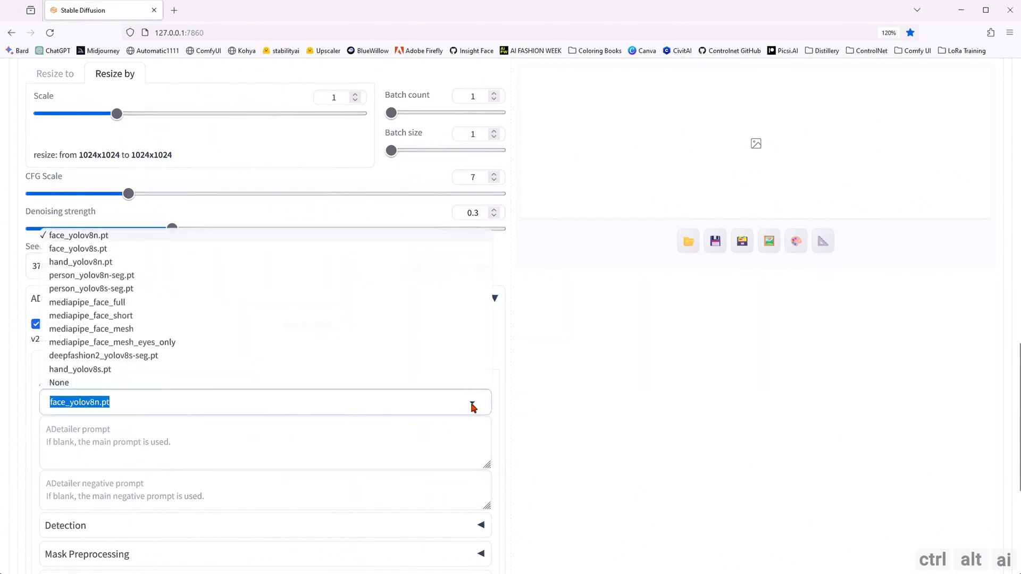
{"action": "left_click", "coordinate": [84, 250]}
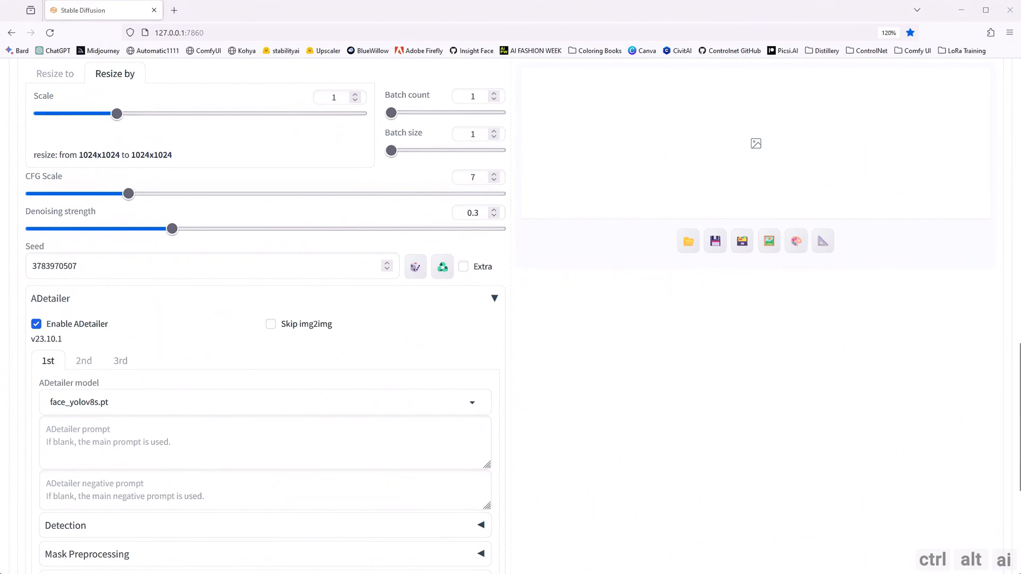
{"action": "left_click", "coordinate": [62, 429]}
{"action": "type", "text": "painting of a woman face"}
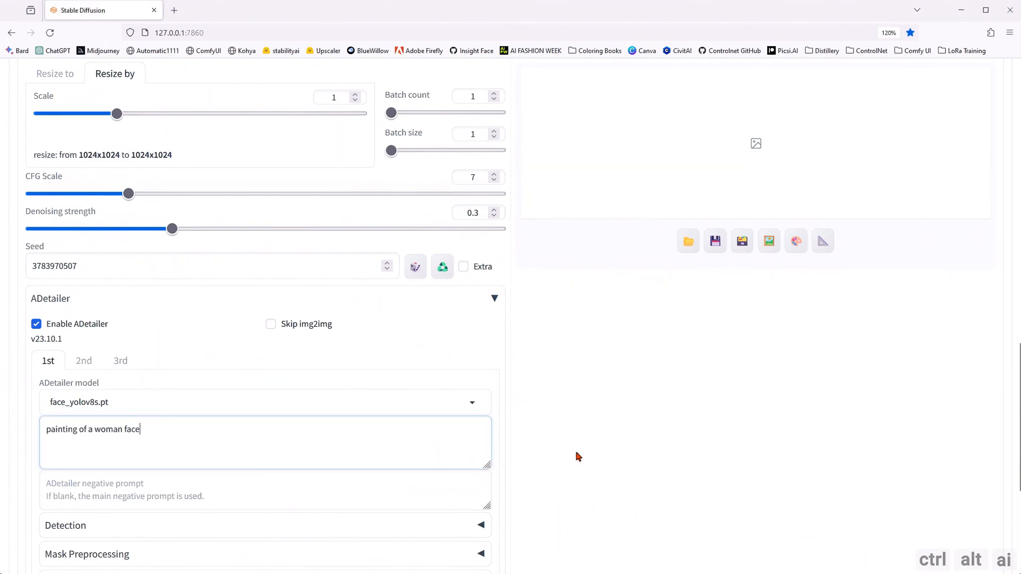
- Expand the first unit's inpainting settings and set the inpaint denoising strength to 0.65
{"action": "scroll", "coordinate": [575, 455], "scroll_direction": "down", "scroll_amount": 4}
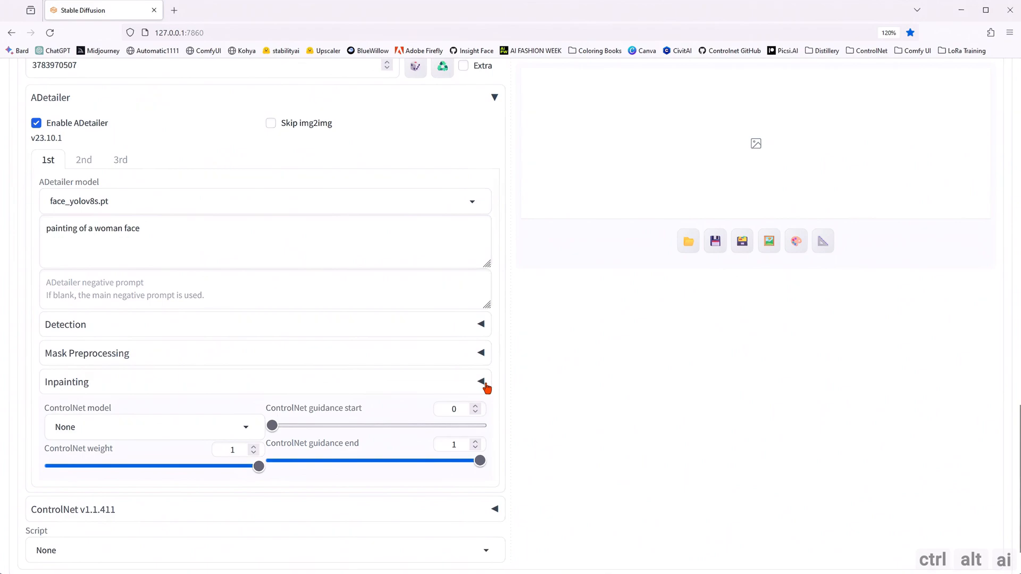
{"action": "left_click", "coordinate": [481, 382]}
{"action": "left_click", "coordinate": [465, 402]}
{"action": "key", "text": "BackSpace"}
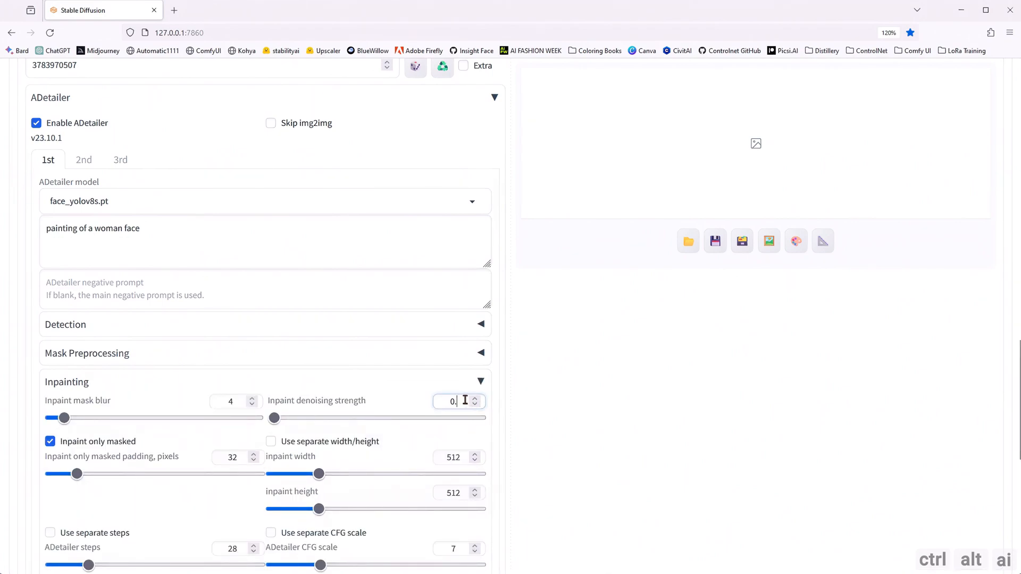
{"action": "type", "text": "65"}
{"action": "left_click", "coordinate": [520, 413]}
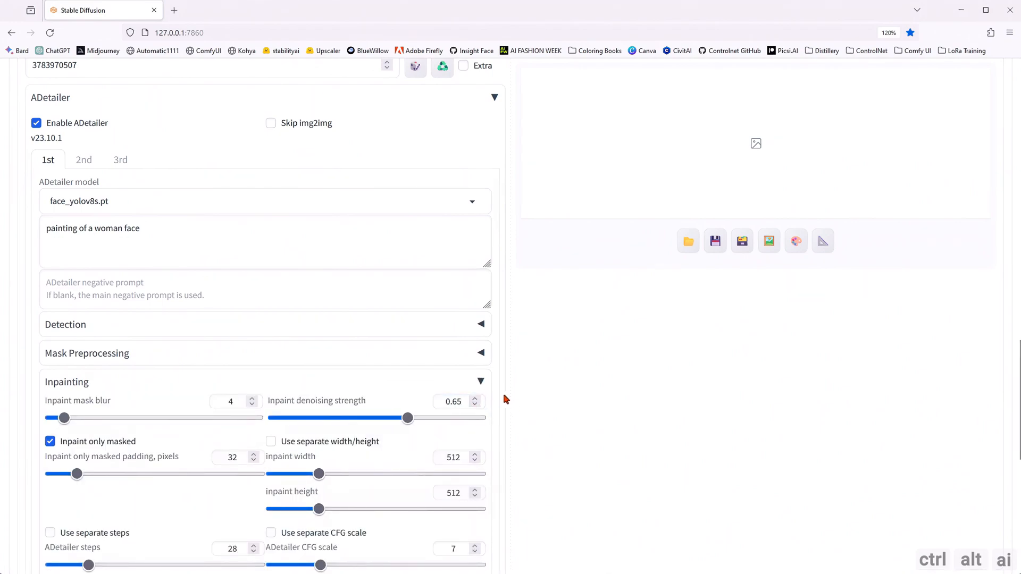
- Generate the living-room image, view the result at full size, and close the viewer
{"action": "scroll", "coordinate": [538, 409], "scroll_direction": "up", "scroll_amount": 20}
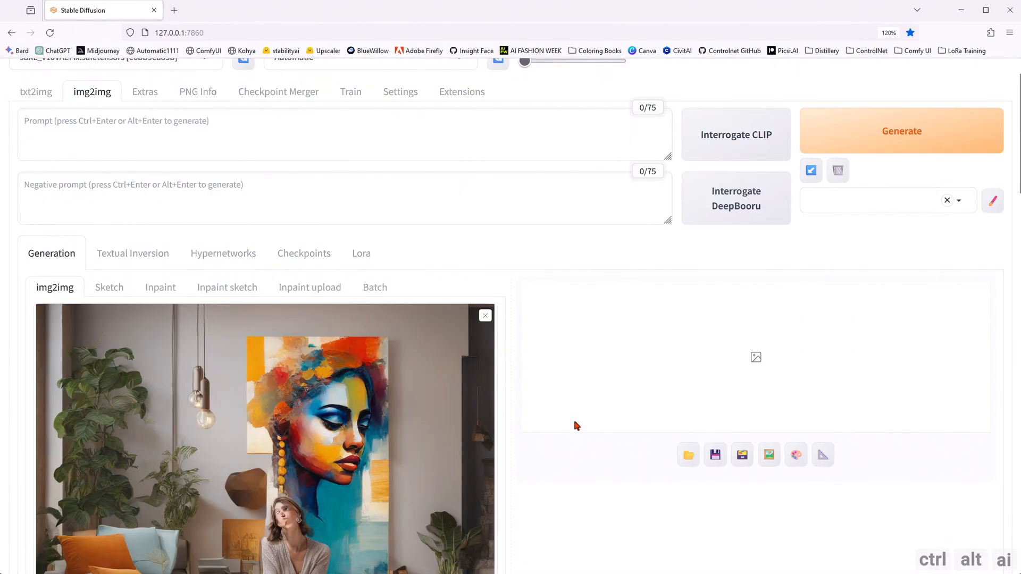
{"action": "left_click", "coordinate": [856, 148]}
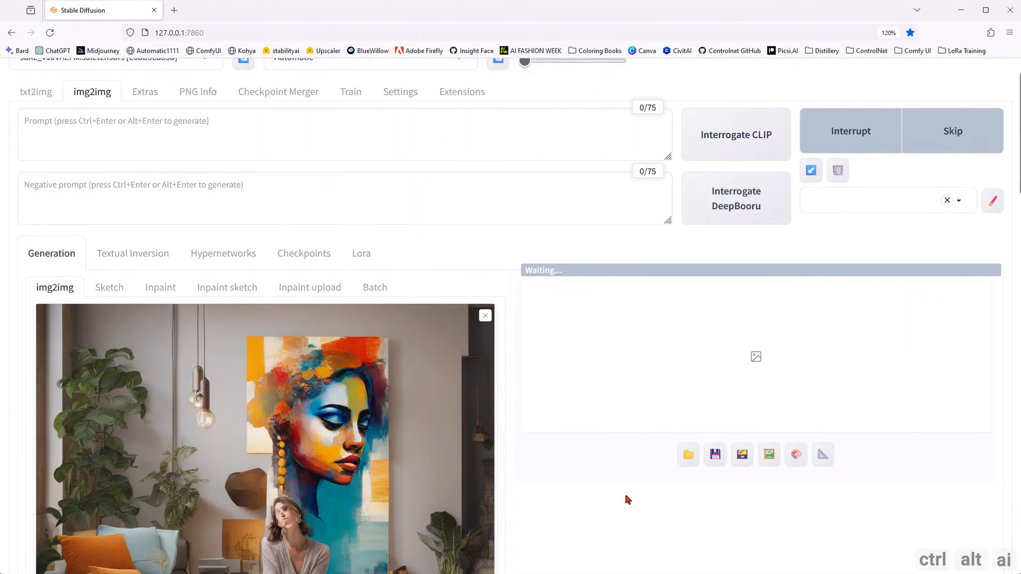
{"action": "scroll", "coordinate": [622, 493], "scroll_direction": "down", "scroll_amount": 3}
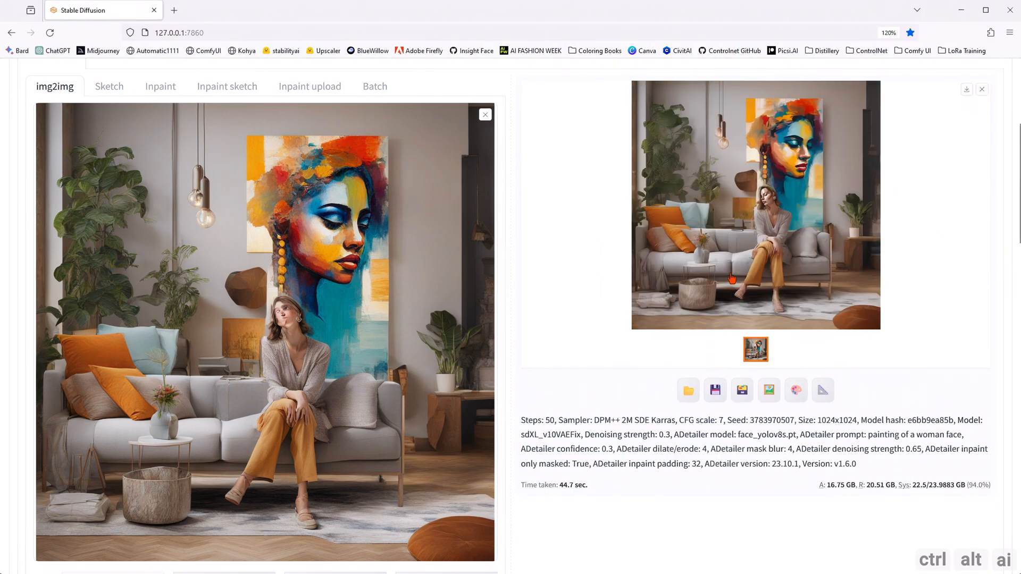
{"action": "left_click", "coordinate": [731, 280]}
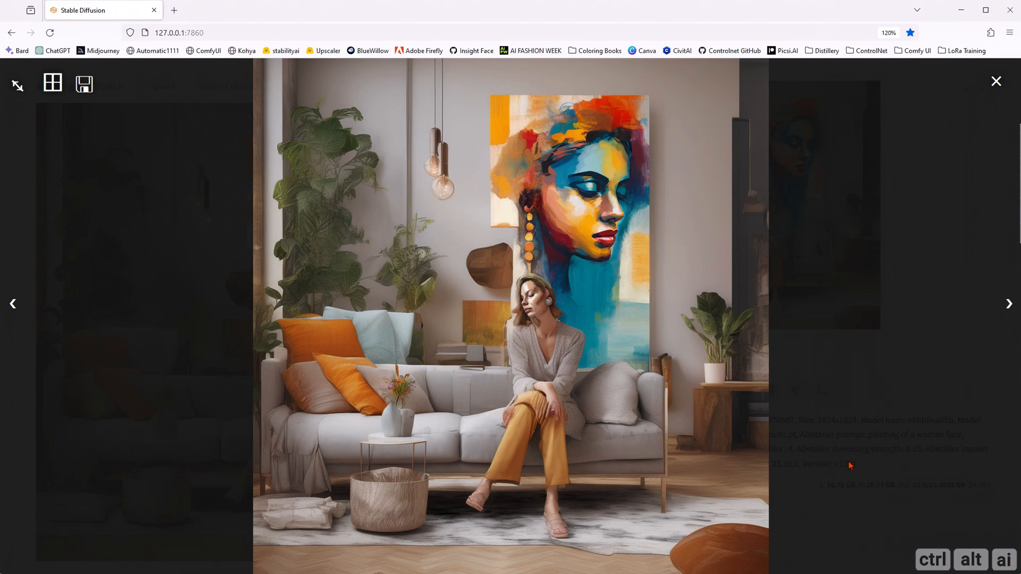
{"action": "left_click", "coordinate": [768, 445]}
- Expand the first unit's detection settings and set the mask max area ratio to 0.01
{"action": "scroll", "coordinate": [600, 407], "scroll_direction": "down", "scroll_amount": 5}
{"action": "scroll", "coordinate": [589, 408], "scroll_direction": "down", "scroll_amount": 3}
{"action": "scroll", "coordinate": [560, 402], "scroll_direction": "down", "scroll_amount": 3}
{"action": "scroll", "coordinate": [559, 403], "scroll_direction": "down", "scroll_amount": 4}
{"action": "left_click", "coordinate": [480, 257]}
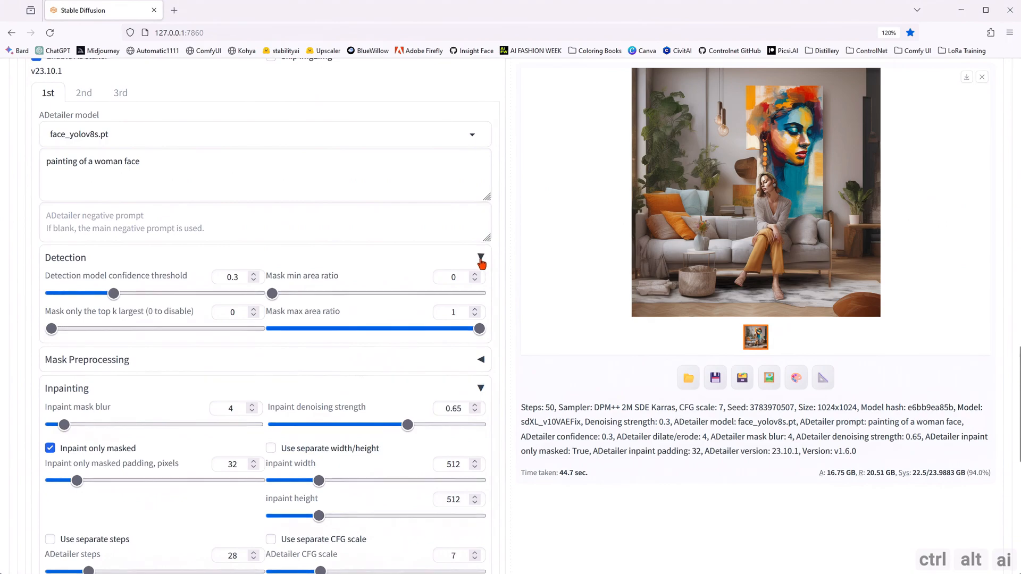
{"action": "left_click", "coordinate": [461, 311]}
{"action": "key", "text": "BackSpace"}
{"action": "type", "text": "0."}
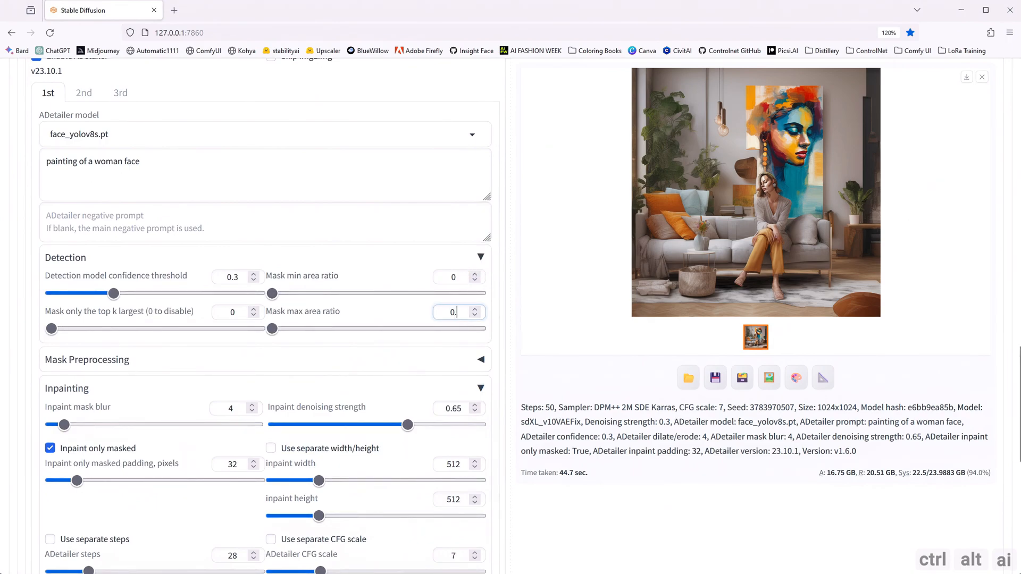
{"action": "type", "text": "01"}
- Regenerate the living-room image with the limited mask area and open the result at full size
{"action": "scroll", "coordinate": [538, 378], "scroll_direction": "up", "scroll_amount": 8}
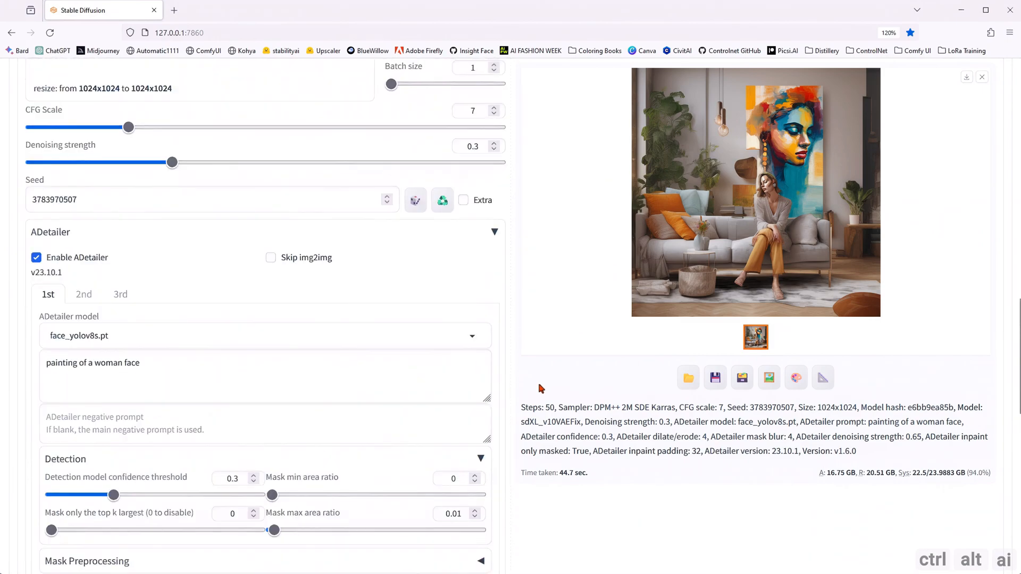
{"action": "scroll", "coordinate": [542, 386], "scroll_direction": "up", "scroll_amount": 10}
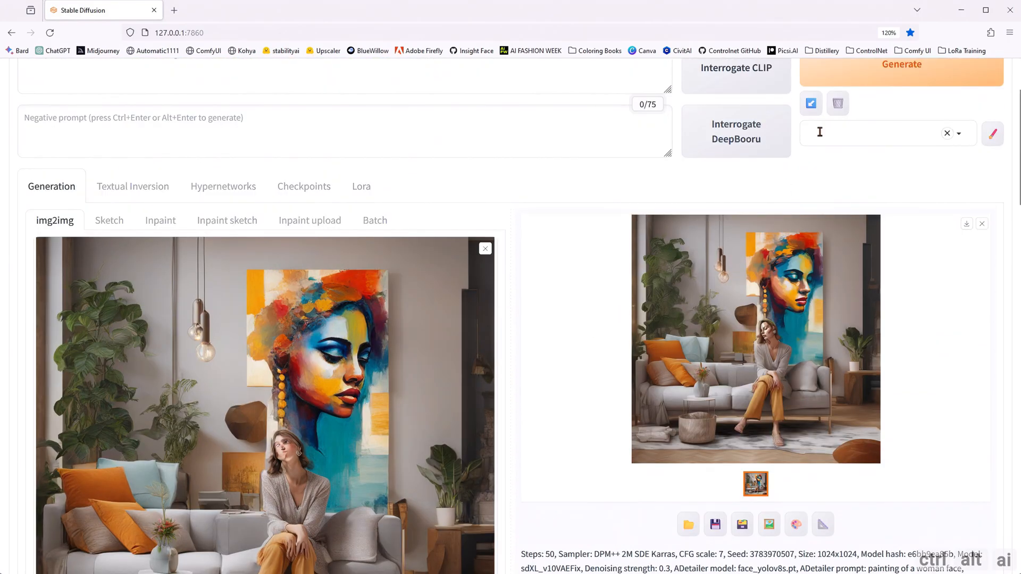
{"action": "scroll", "coordinate": [859, 132], "scroll_direction": "up", "scroll_amount": 2}
{"action": "left_click", "coordinate": [859, 168]}
{"action": "scroll", "coordinate": [595, 312], "scroll_direction": "down", "scroll_amount": 4}
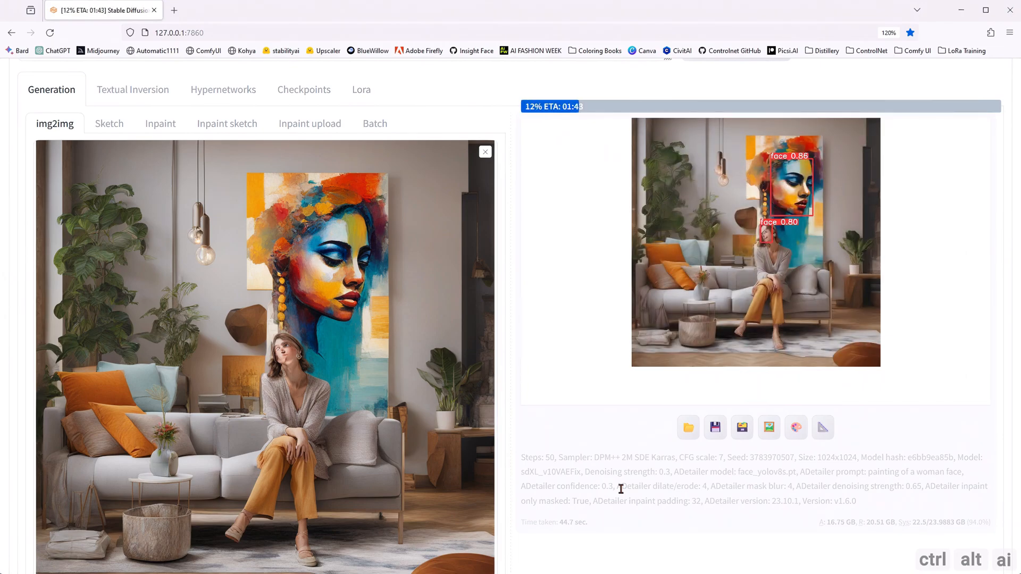
{"action": "left_click", "coordinate": [632, 319]}
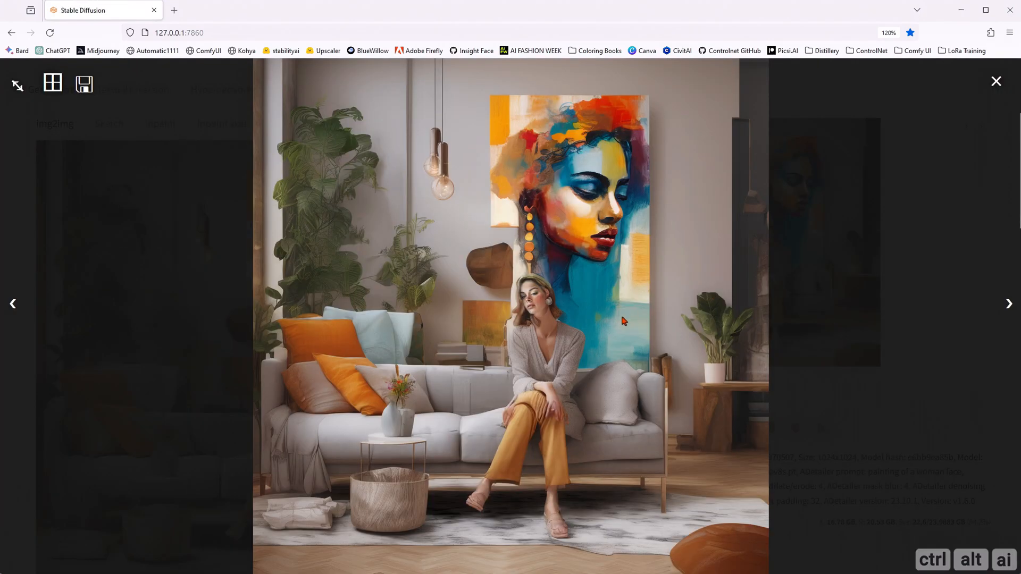